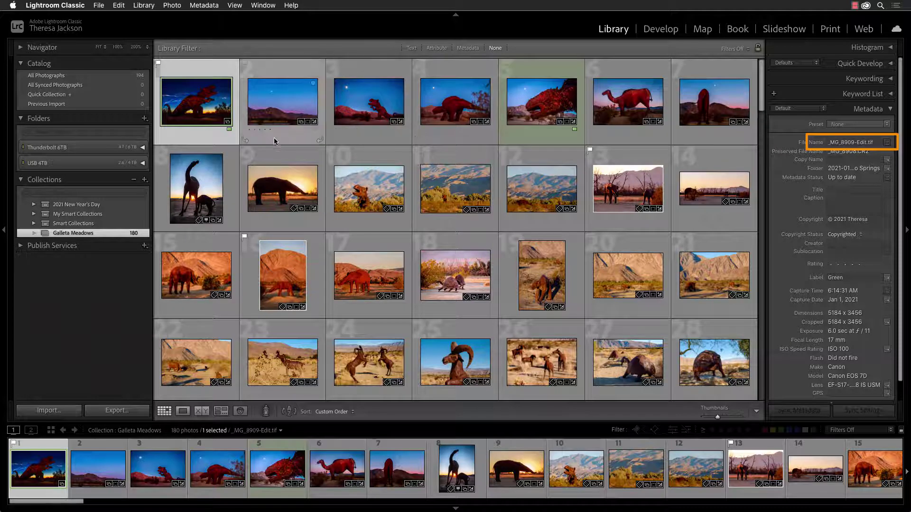
- Examine the file names and camera metadata of several differently sourced photos in the Galleta Meadows collection
left_click(292, 139)
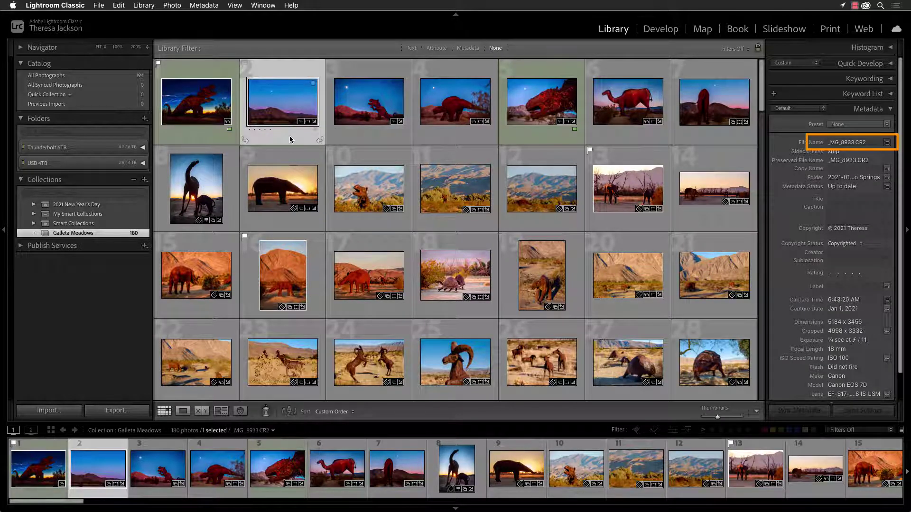
left_click(552, 139)
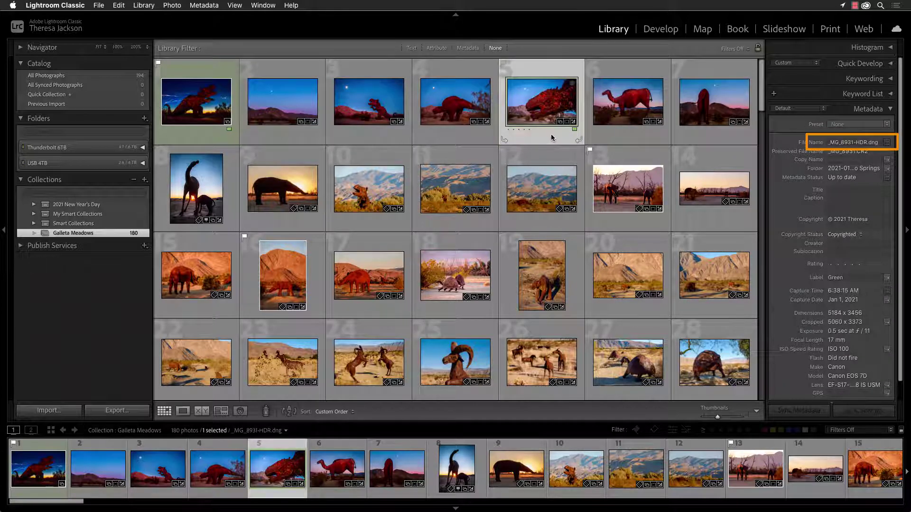
left_click(182, 197)
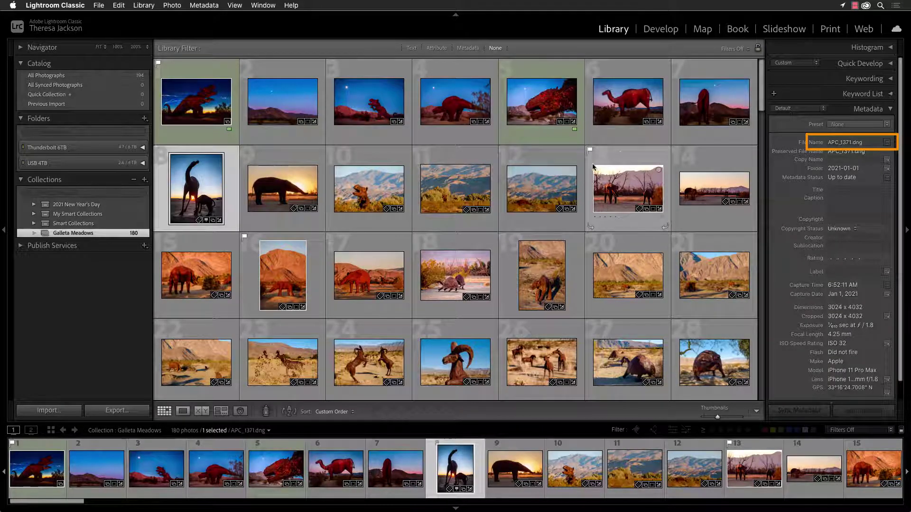
scroll(588, 183, "down", 15)
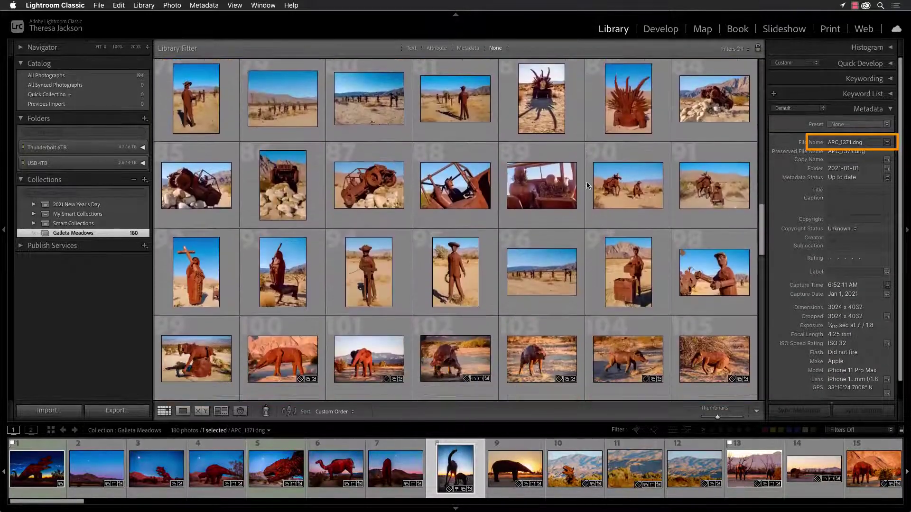
left_click(450, 175)
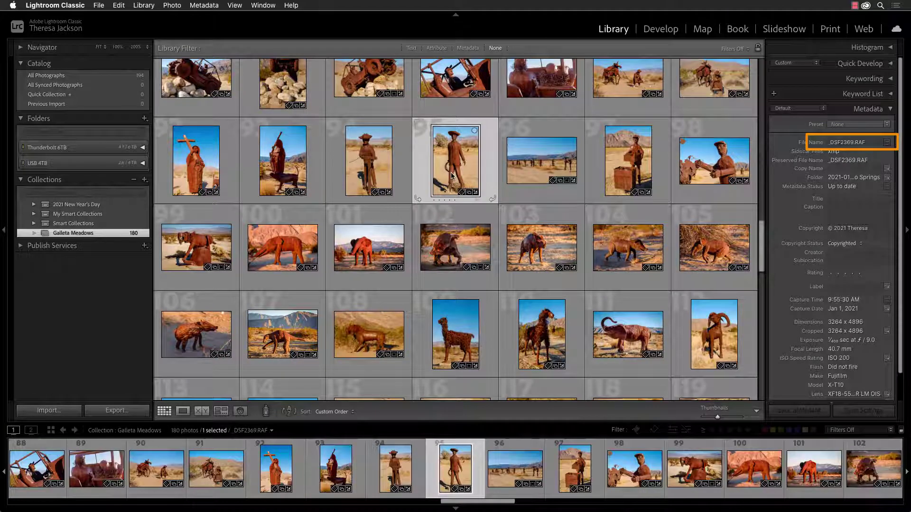
scroll(836, 354, "down", 1)
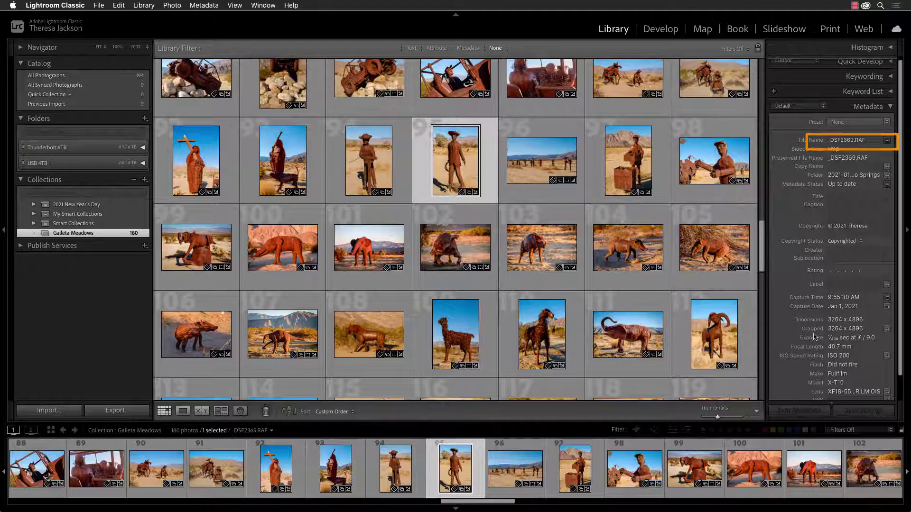
scroll(631, 250, "up", 1)
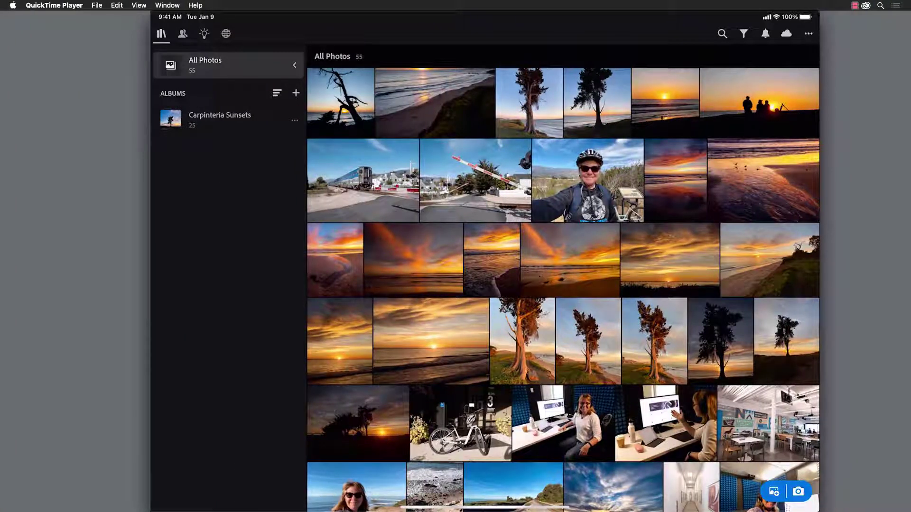
- Switch to Lightroom on the iPad and browse All Photos and the Carpinteria Sunsets album
scroll(563, 289, "down", 10)
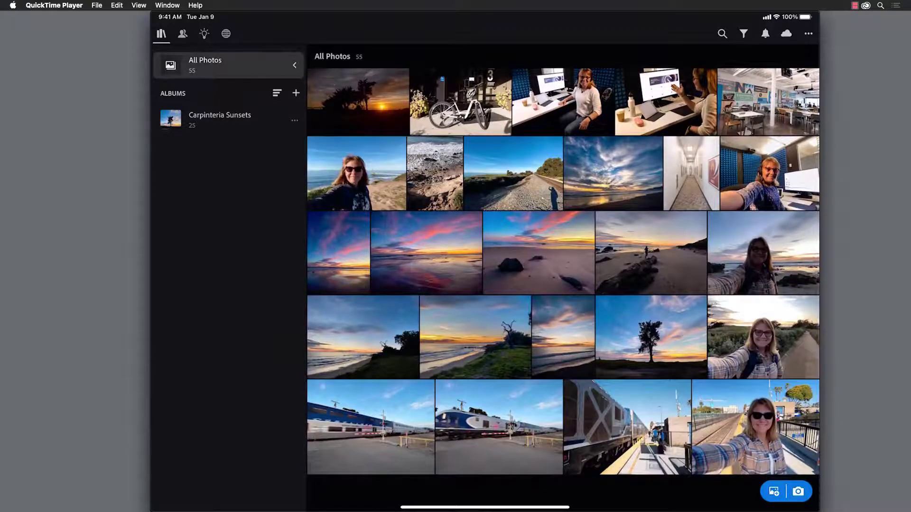
scroll(562, 289, "up", 10)
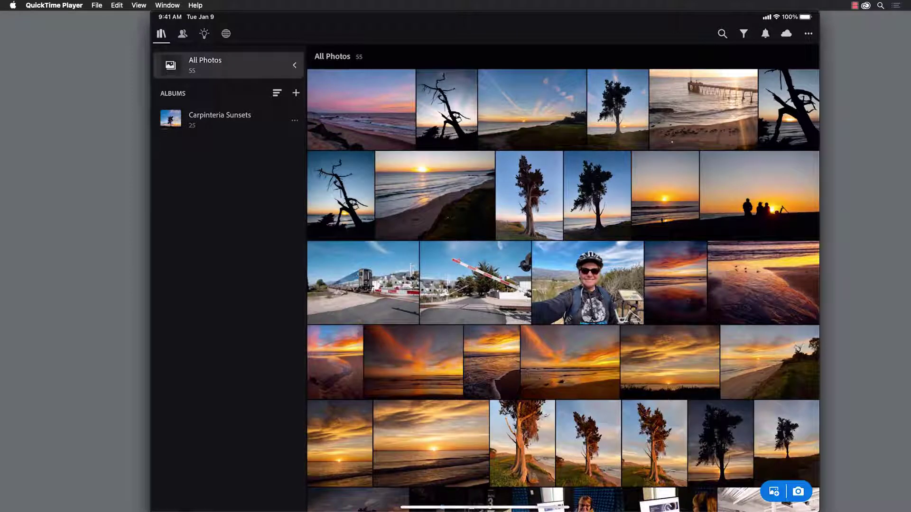
scroll(563, 290, "down", 3)
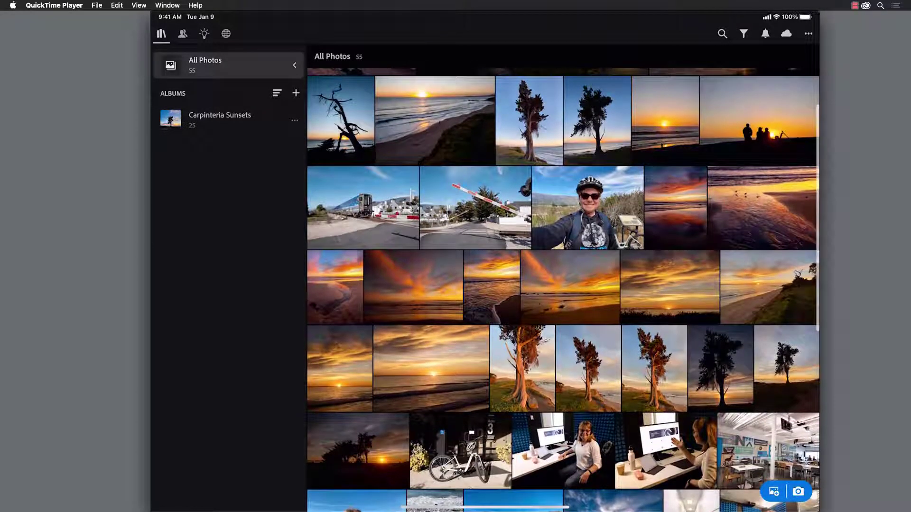
left_click(223, 119)
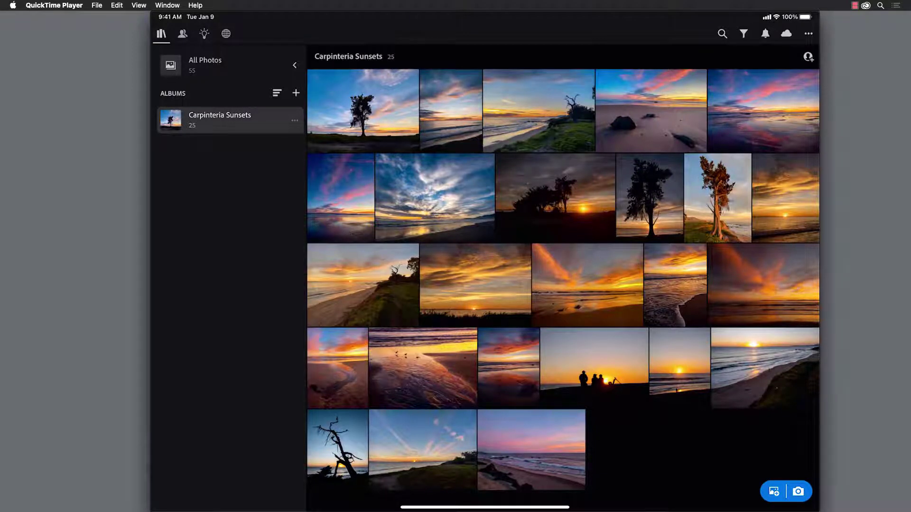
left_click(205, 64)
scroll(563, 289, "down", 5)
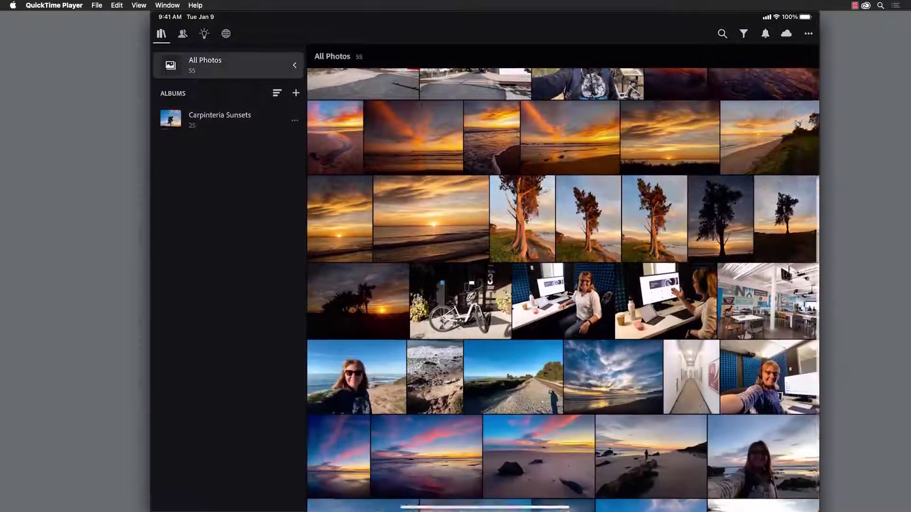
scroll(562, 290, "up", 3)
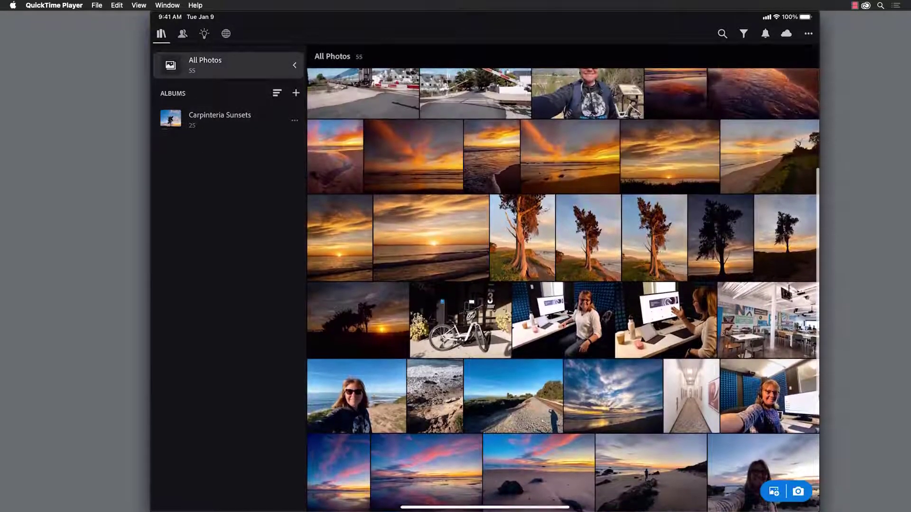
left_click(219, 118)
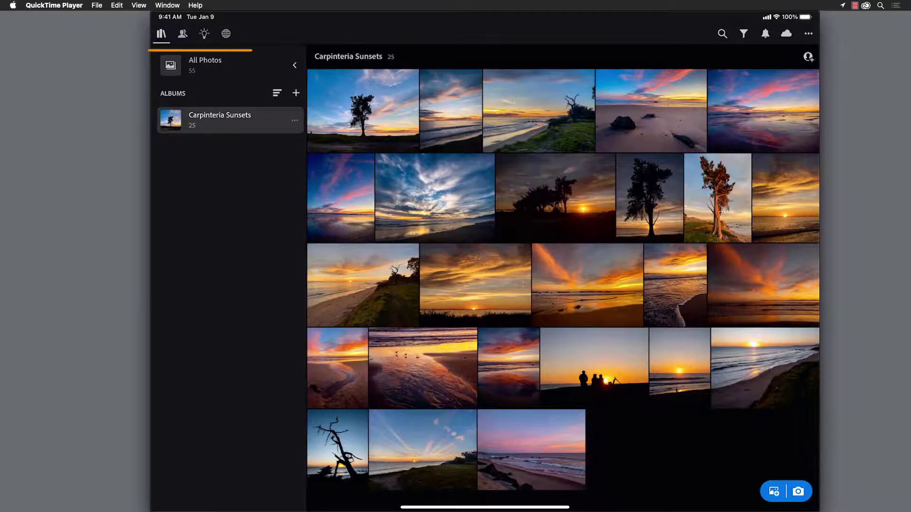
- Add the close-up sunlit tree photo from All Photos to the Carpinteria Sunsets album, and open that album
left_click(205, 64)
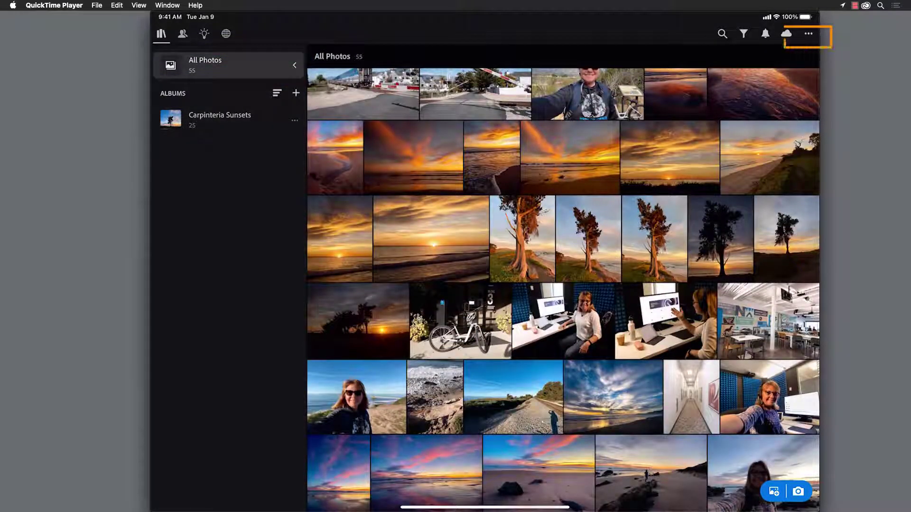
left_click(808, 33)
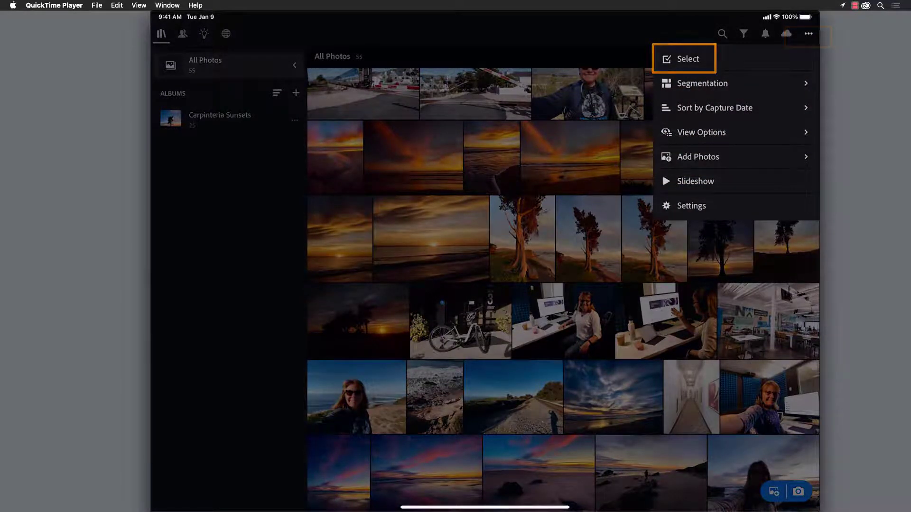
left_click(687, 59)
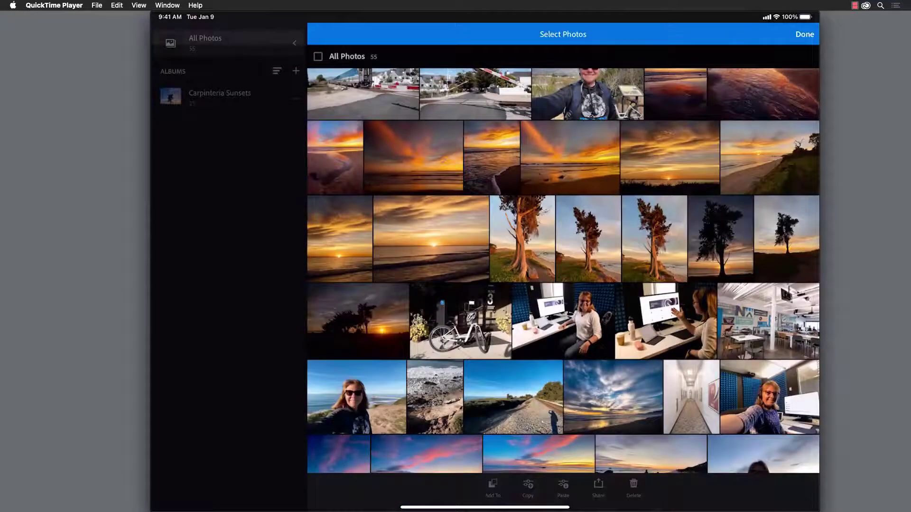
left_click(522, 239)
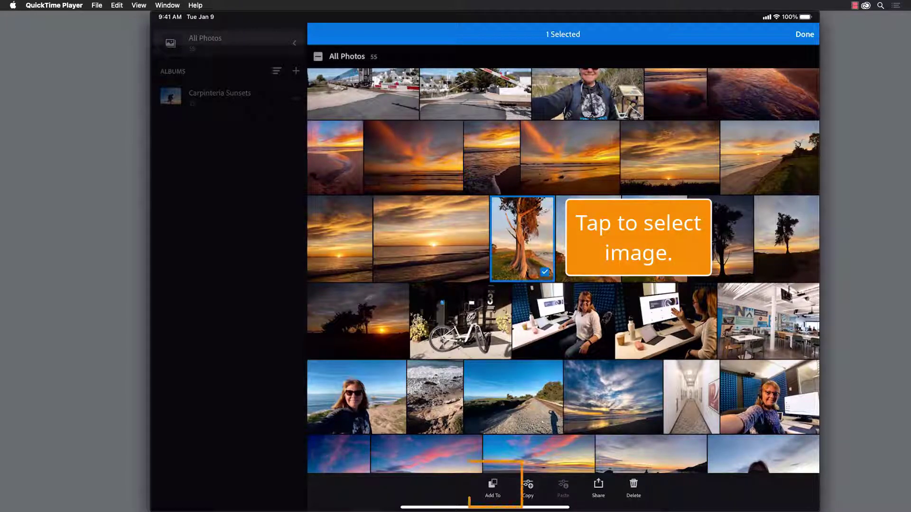
left_click(492, 488)
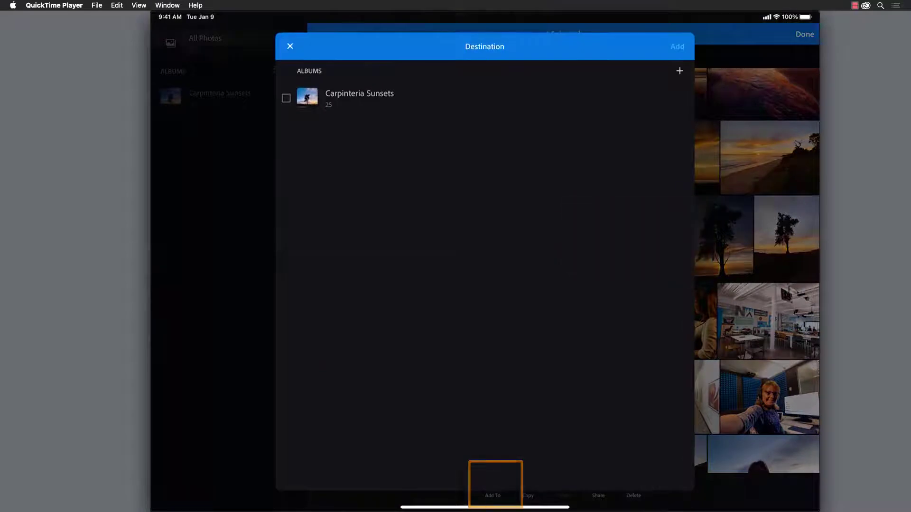
left_click(286, 98)
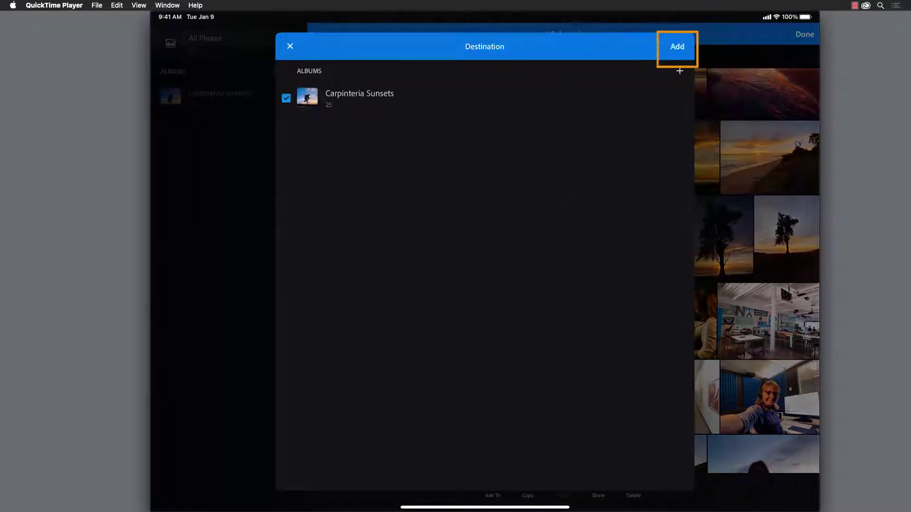
left_click(677, 46)
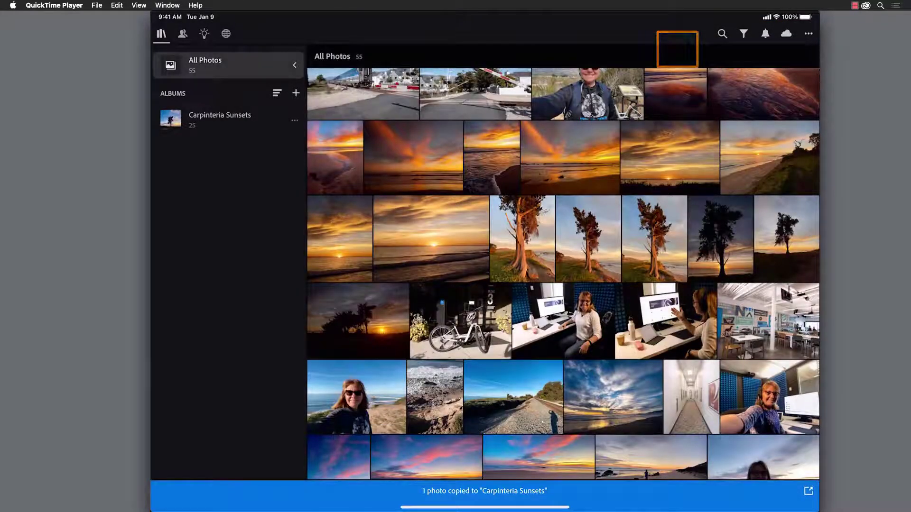
left_click(204, 120)
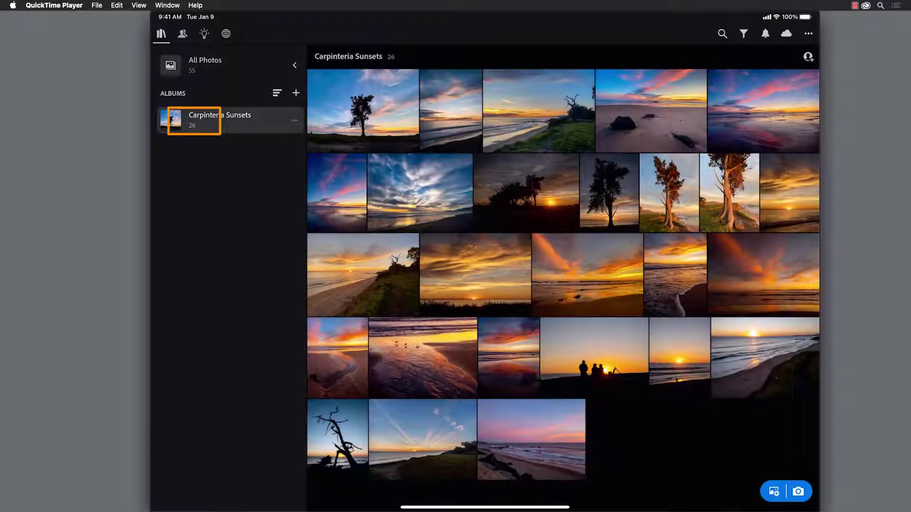
- Look through the Carpinteria Sunsets web gallery on lightroom.adobe.com down to its last photos
left_click(55, 327)
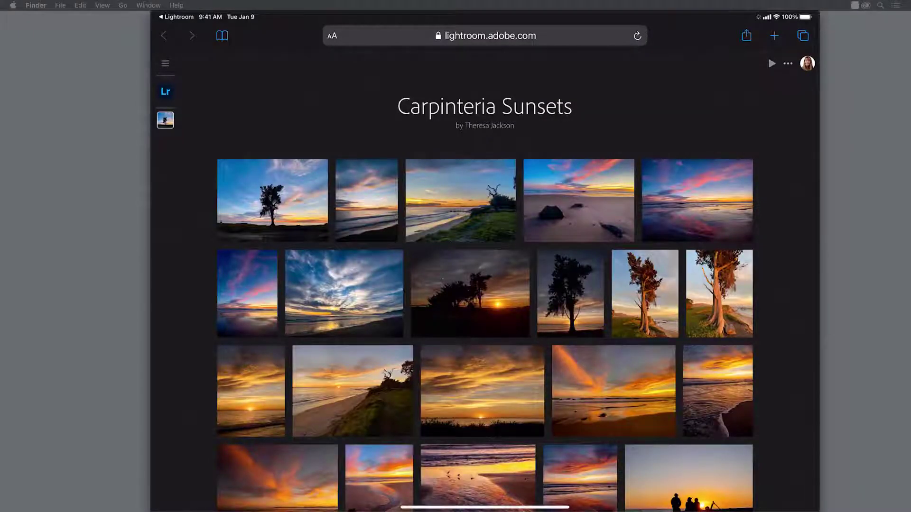
scroll(485, 294, "down", 5)
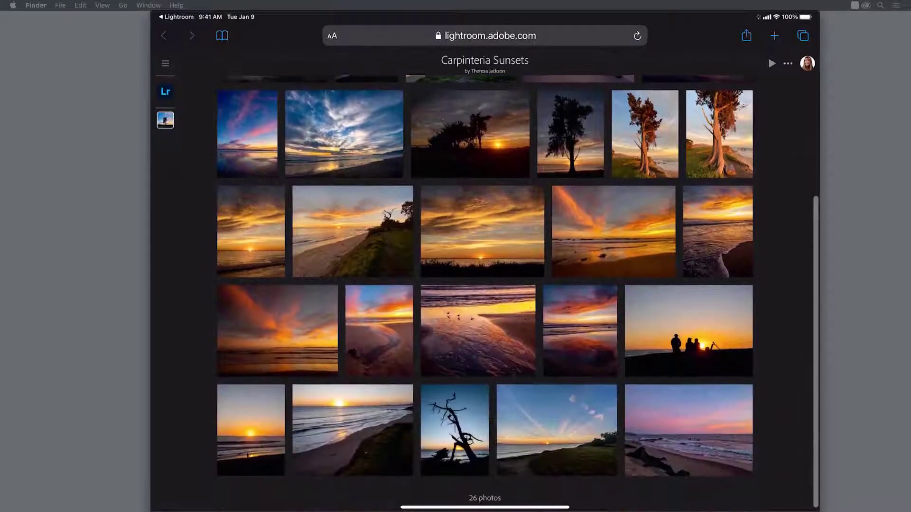
scroll(485, 294, "up", 5)
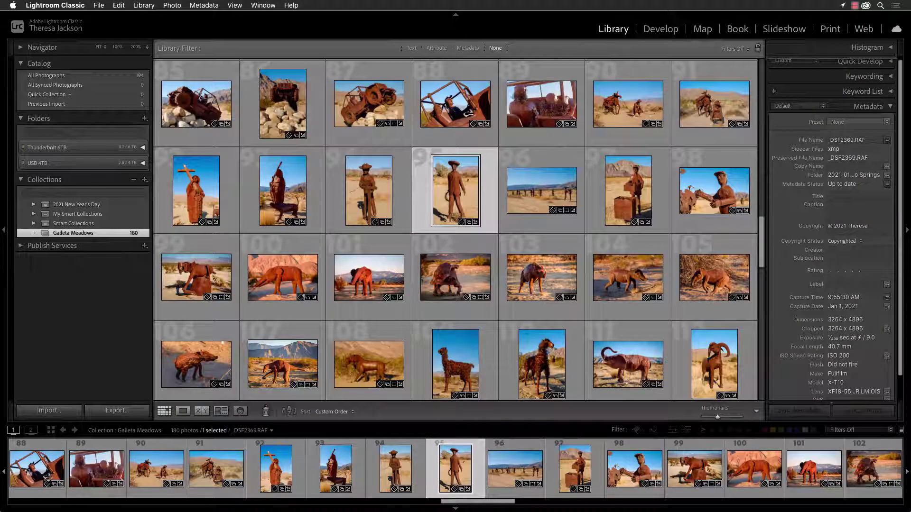
- In Lightroom Classic, start cloud syncing and choose to sync the LrVirtualSummit-Storytelling.lrcat catalog instead of demo.lrcat
left_click(899, 30)
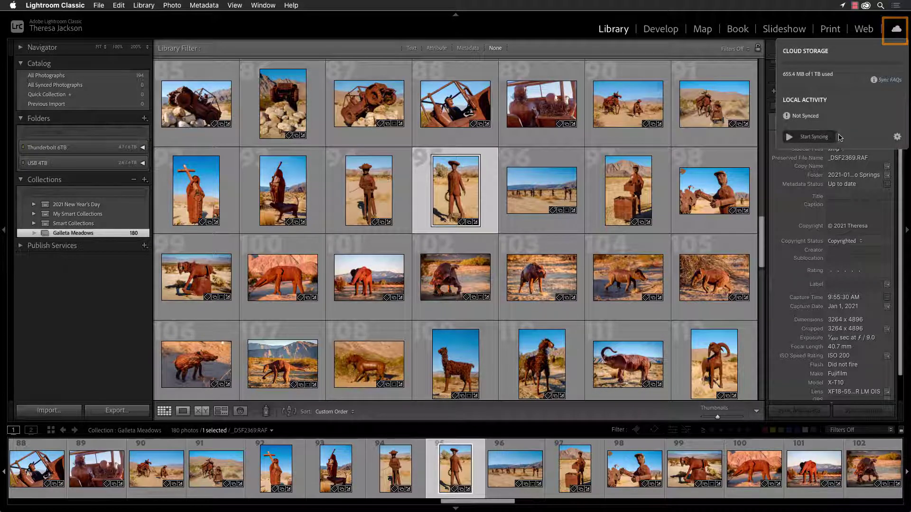
left_click(812, 138)
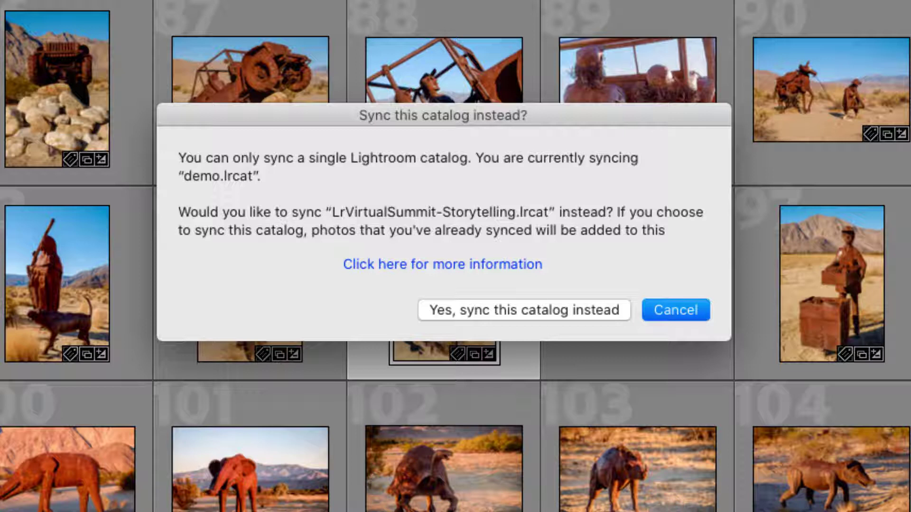
left_click(496, 314)
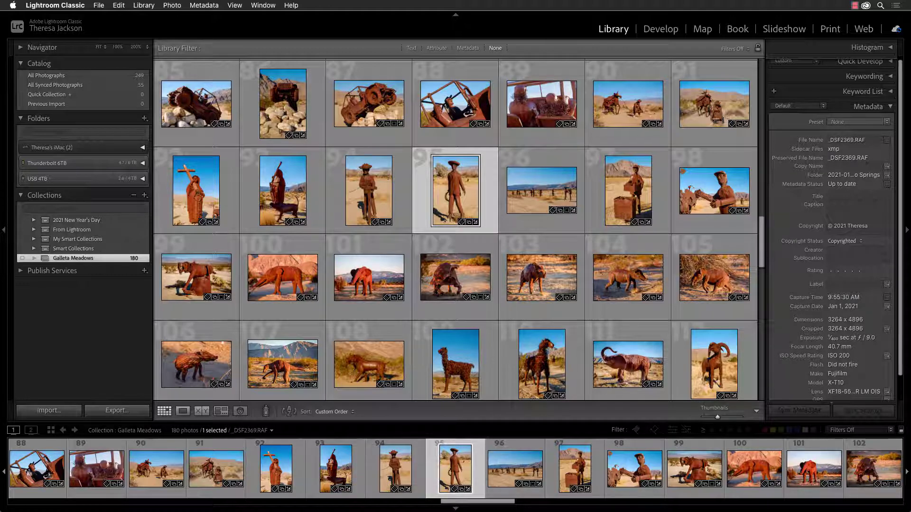
- Expand the From Lightroom collection set and view the synced Carpinteria Sunsets collection
left_click(34, 231)
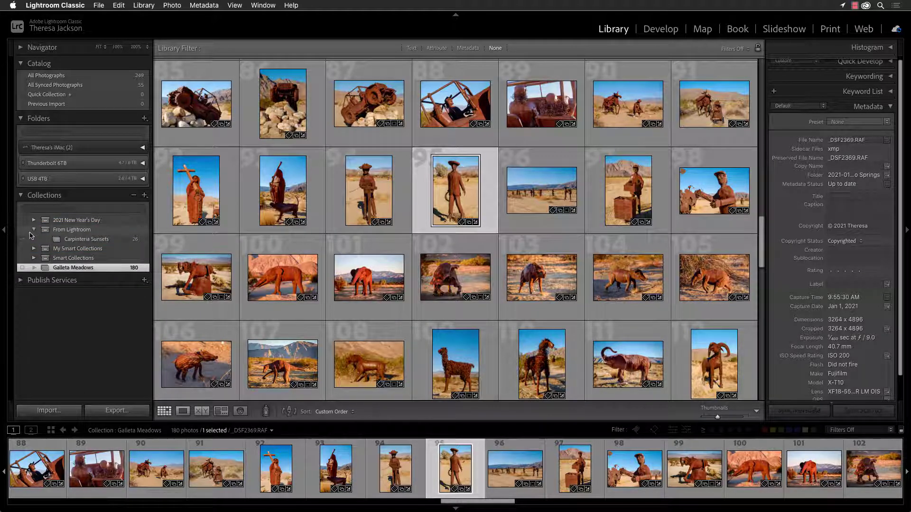
left_click(117, 241)
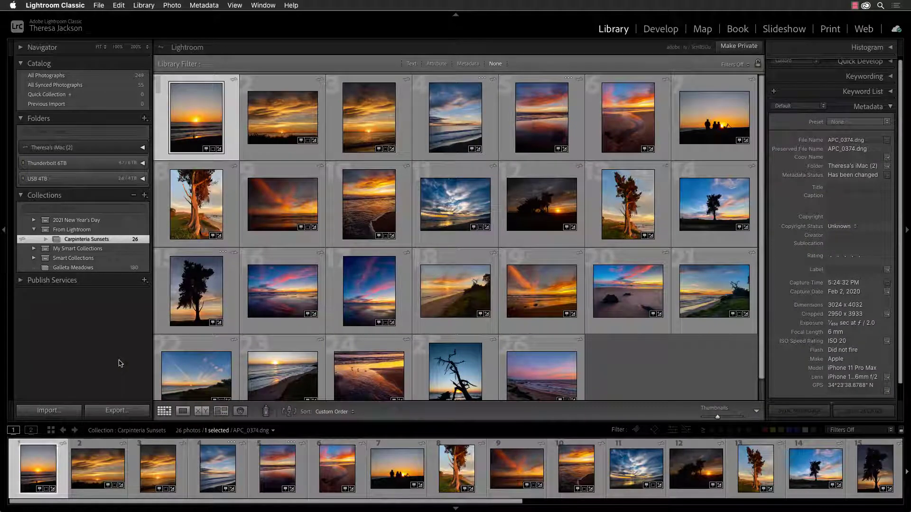
- Open the Galleta Meadows collection and review the custom order of its photos
left_click(114, 268)
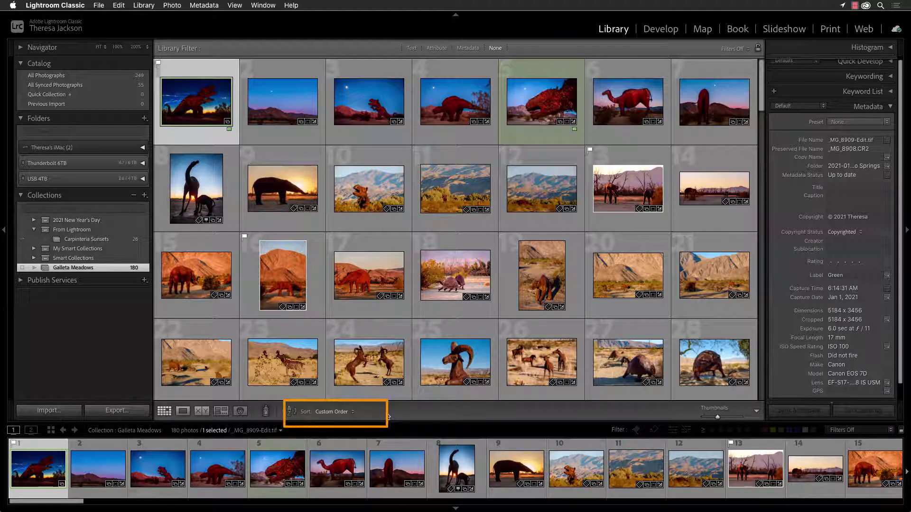
scroll(399, 333, "down", 5)
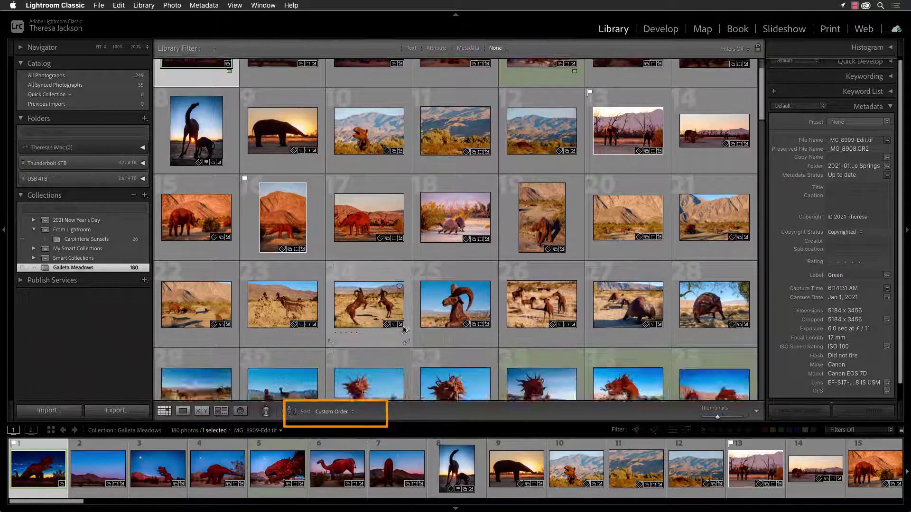
scroll(400, 329, "down", 8)
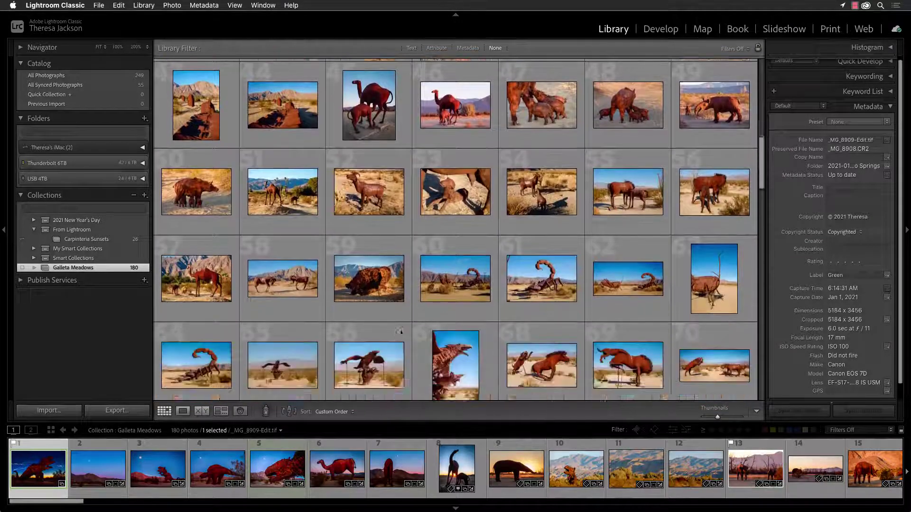
scroll(406, 329, "up", 6)
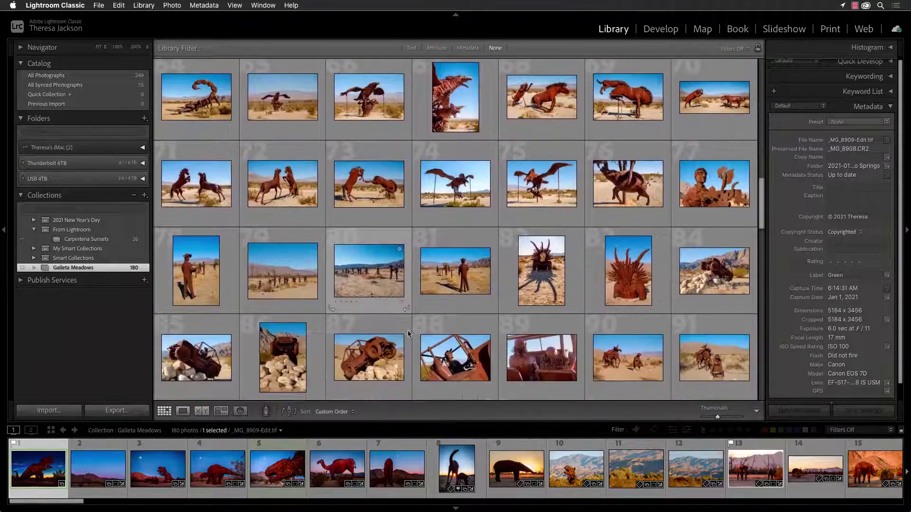
scroll(388, 370, "up", 5)
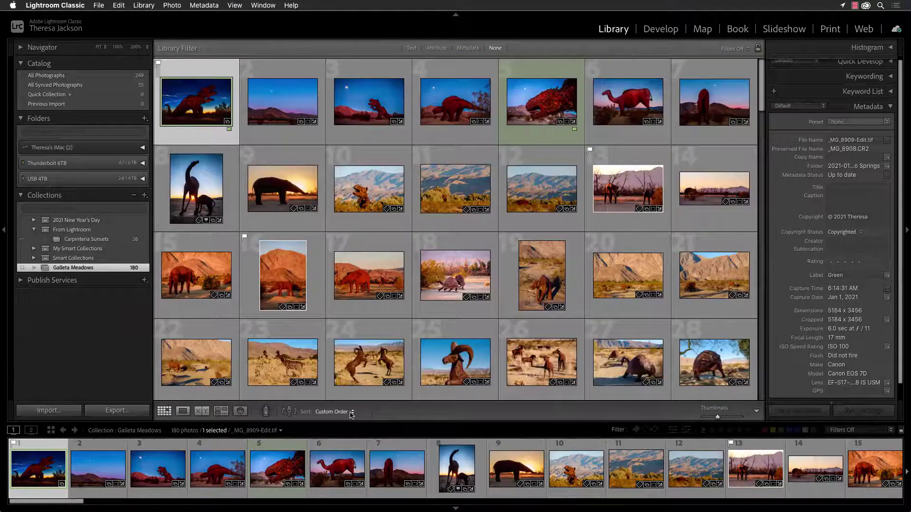
- Sort the photos of the Galleta Meadows collection by Capture Time
left_click(351, 412)
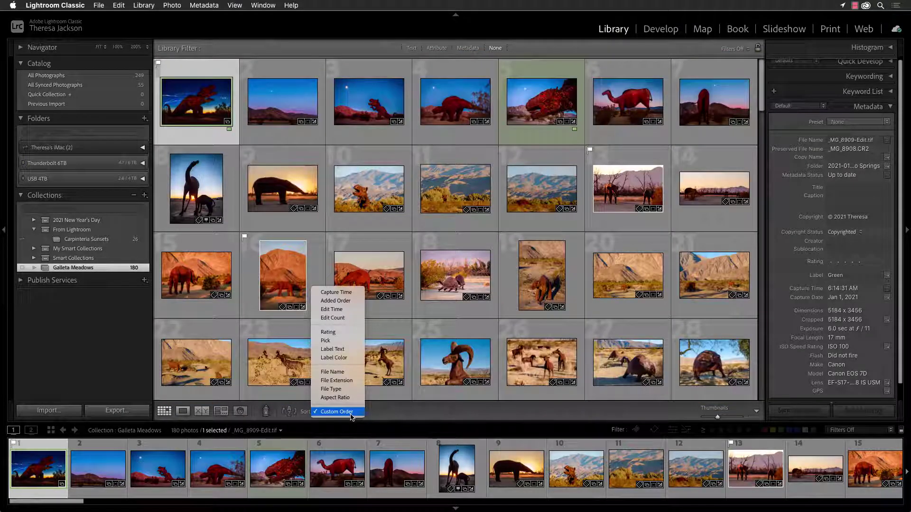
left_click(348, 293)
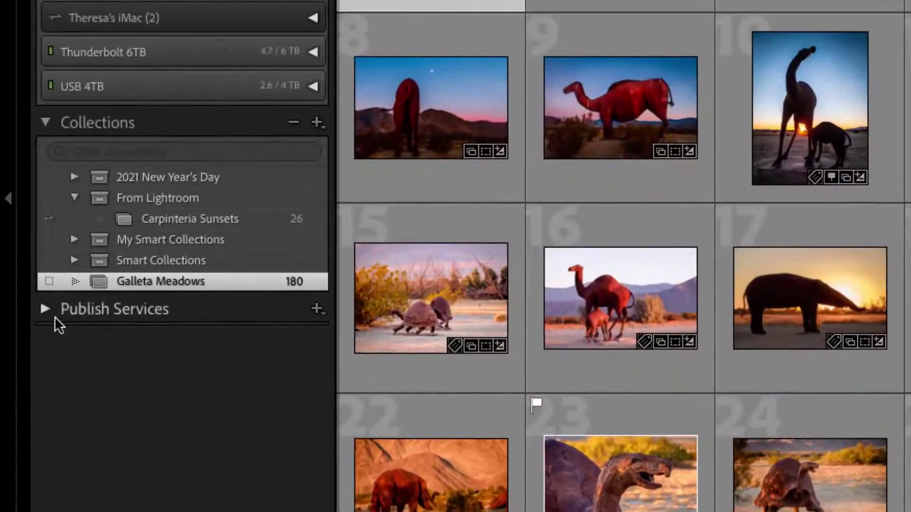
- Turn on syncing with Lightroom for the Galleta Meadows collection and check the cloud sync activity
left_click(49, 281)
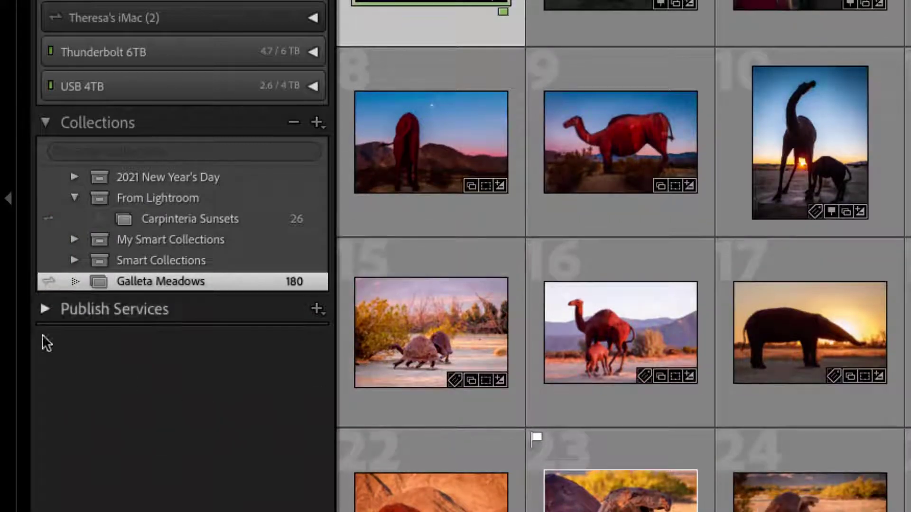
left_click(47, 282)
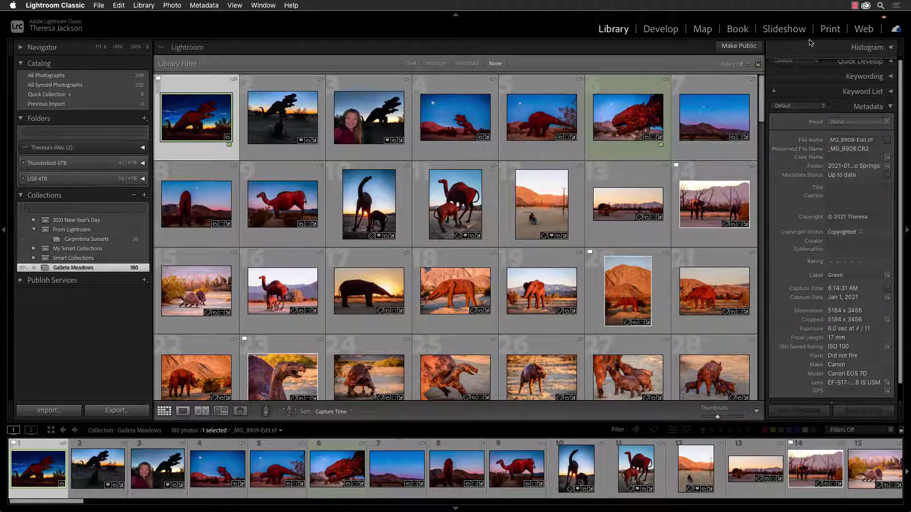
left_click(896, 29)
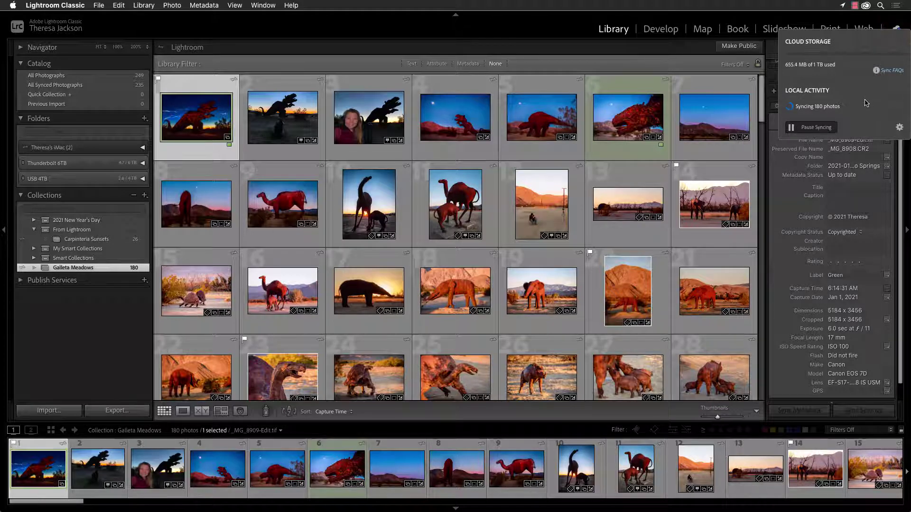
left_click(129, 353)
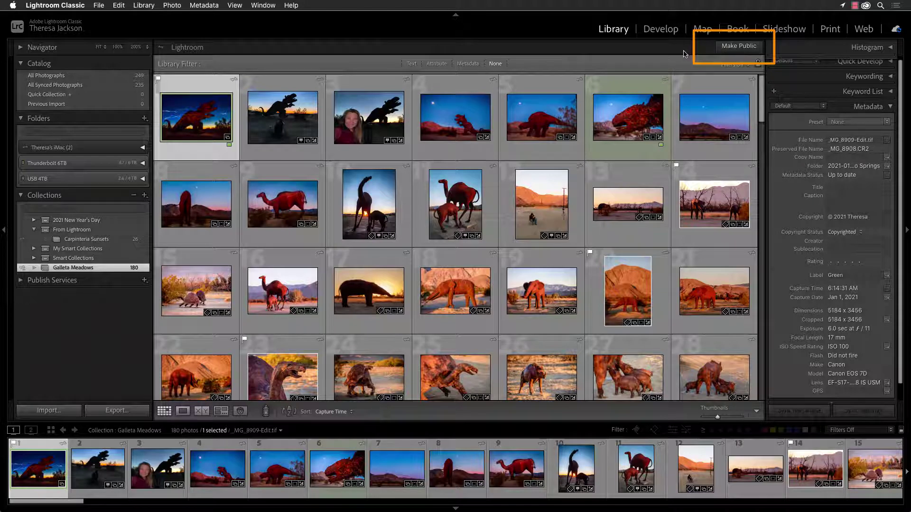
- Make the Galleta Meadows collection public and copy its public link
left_click(739, 48)
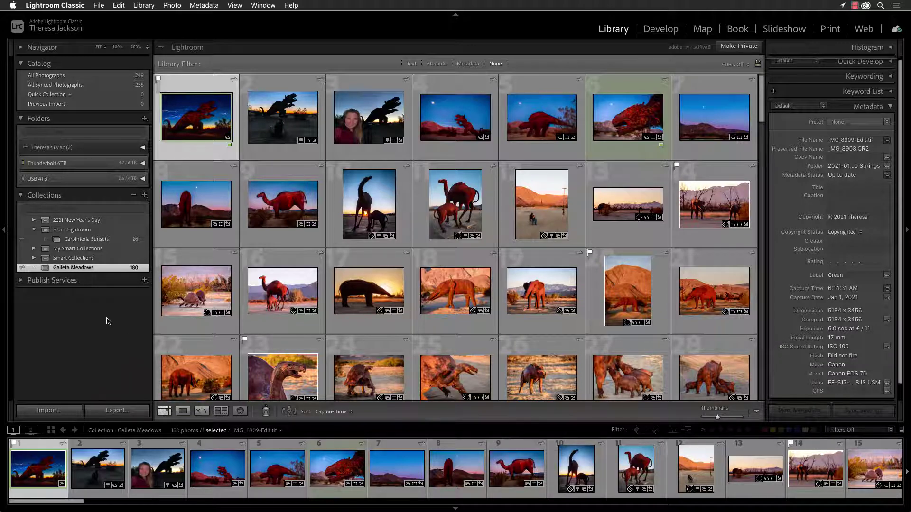
right_click(119, 270)
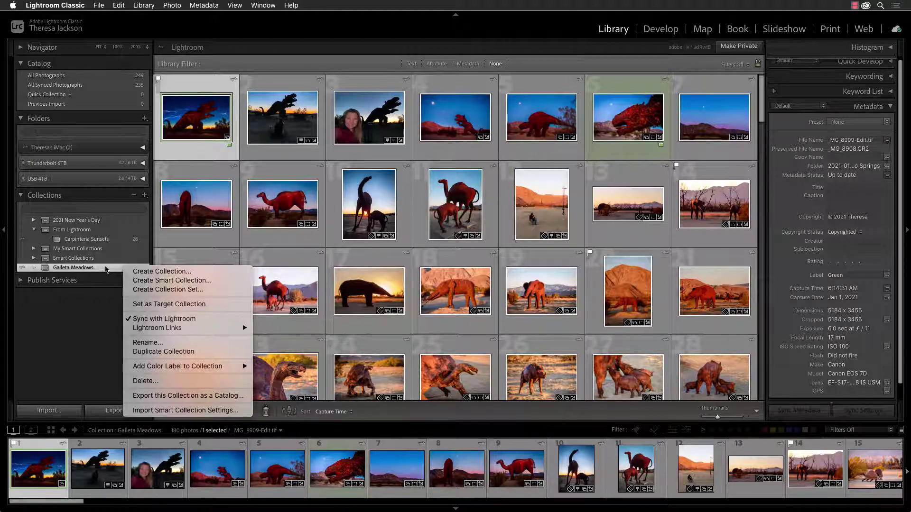
mouse_move(154, 330)
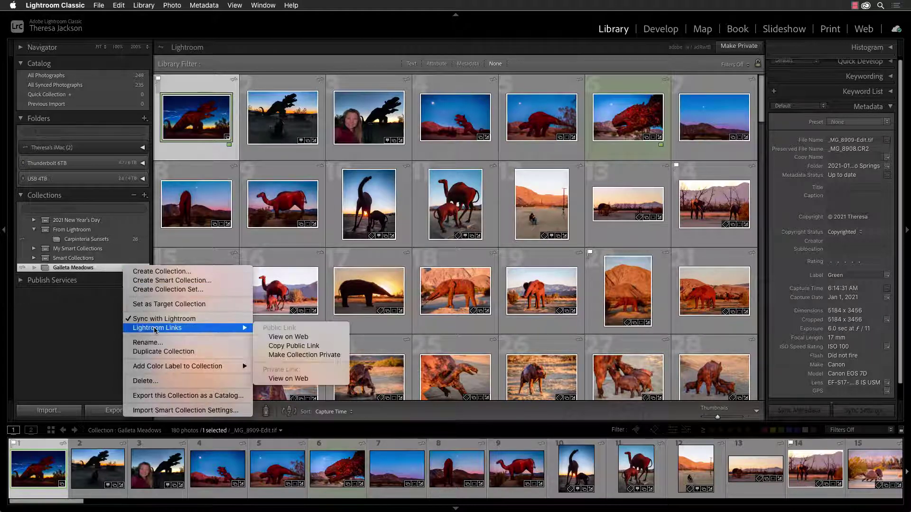
left_click(294, 347)
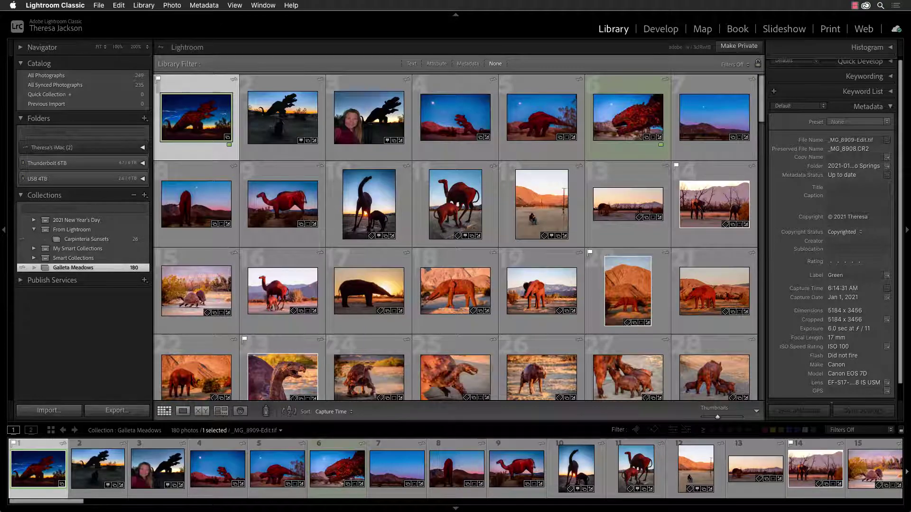
- Switch to Safari and load the copied public link in a new private window
key("super+Tab")
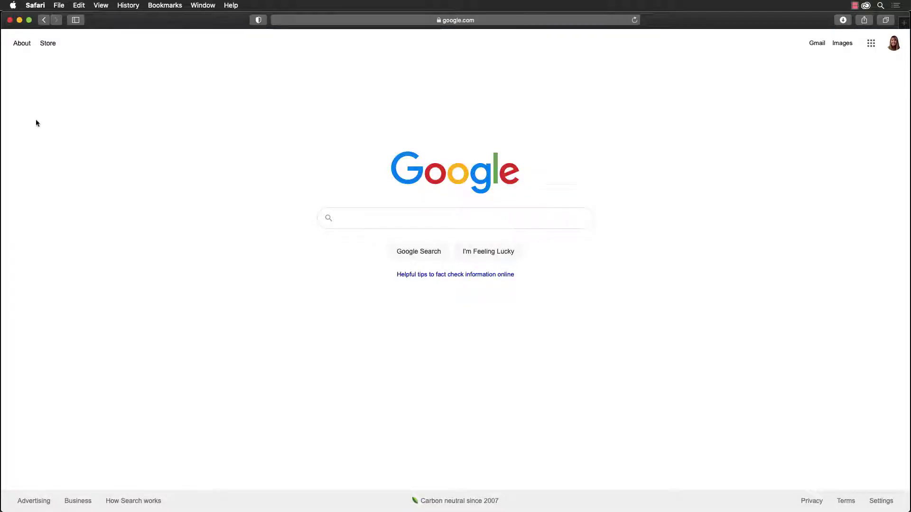
left_click(59, 6)
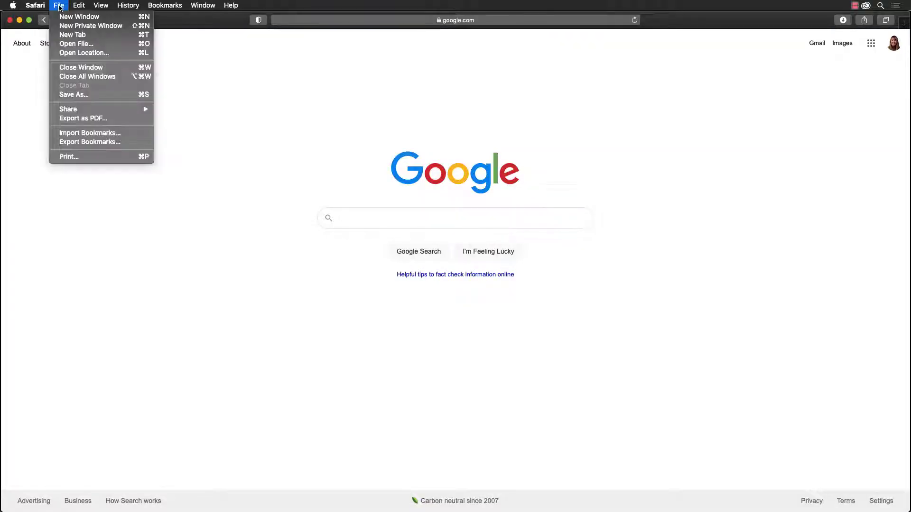
left_click(76, 26)
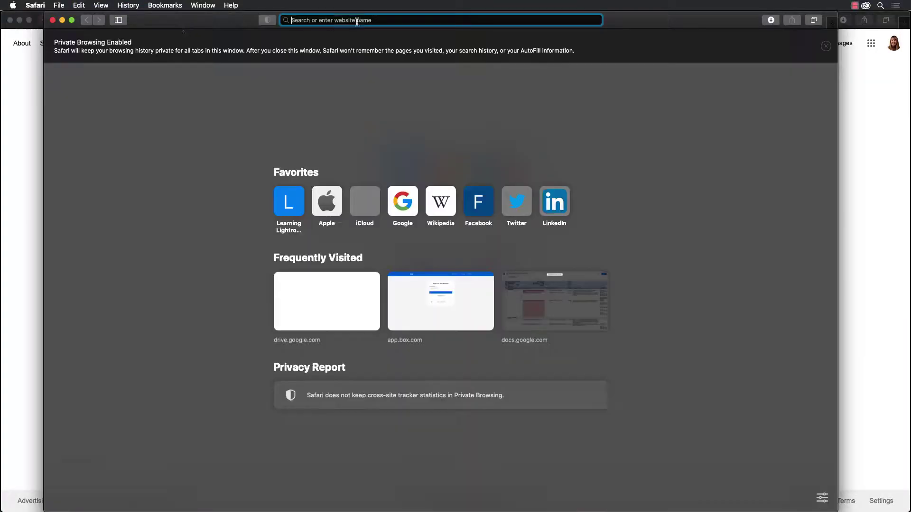
key("super+v")
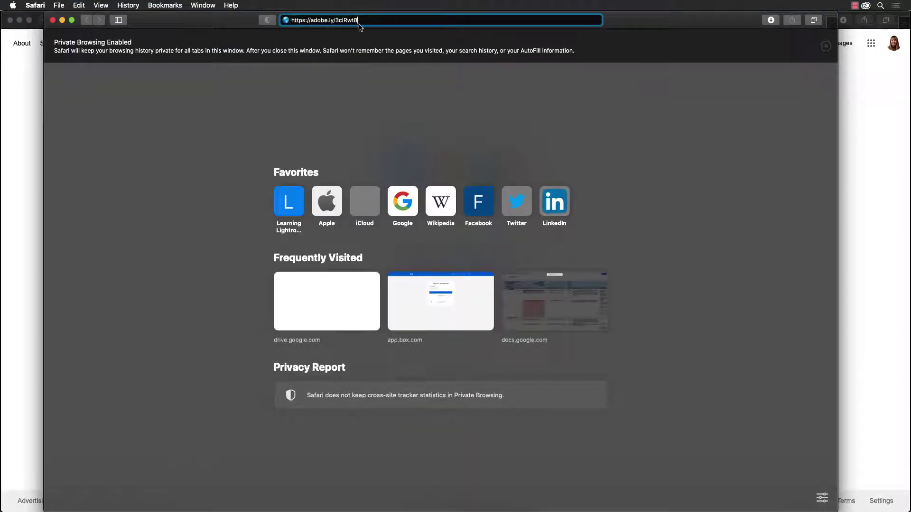
key("Return")
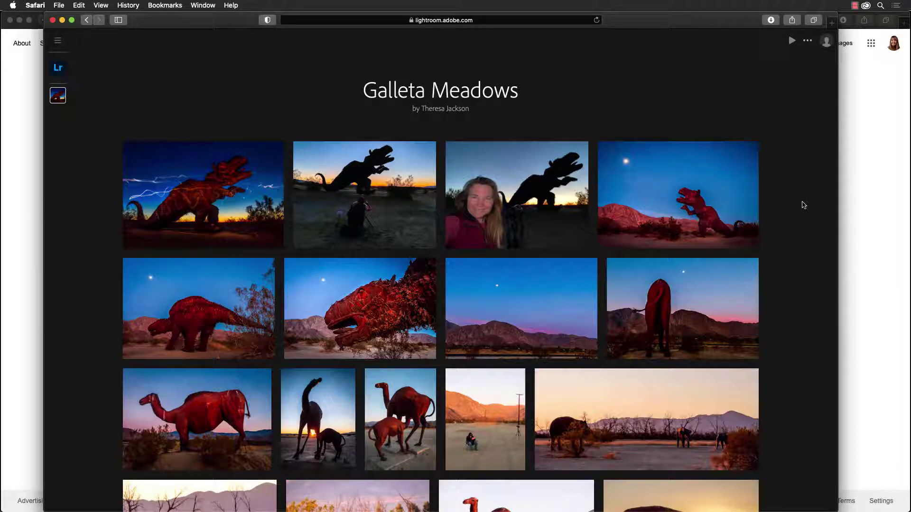
- Look through the public Galleta Meadows web gallery and switch to QuickTime Player to view the synced album on the iPad
scroll(802, 206, "down", 10)
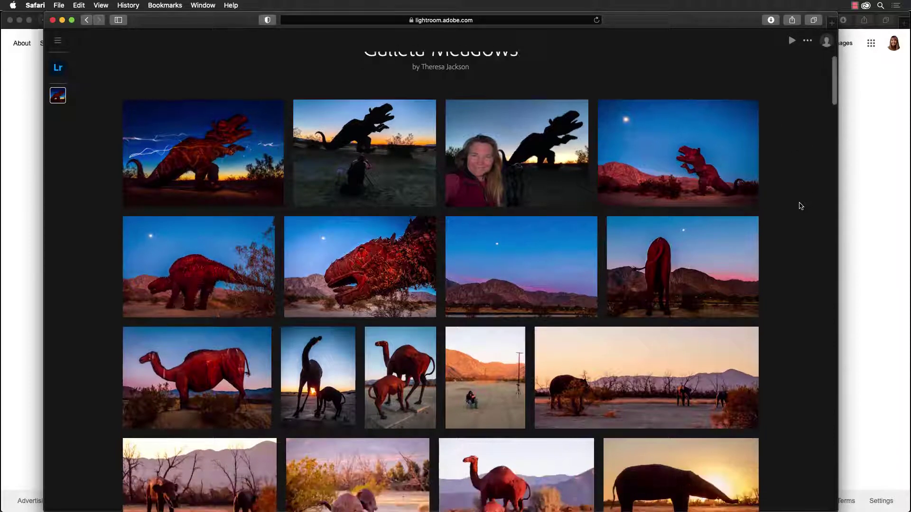
scroll(795, 205, "down", 15)
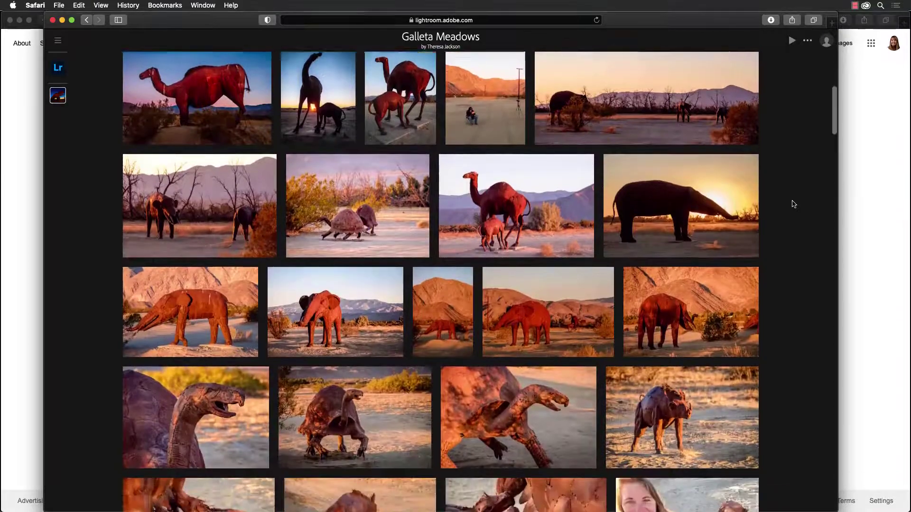
scroll(791, 203, "down", 15)
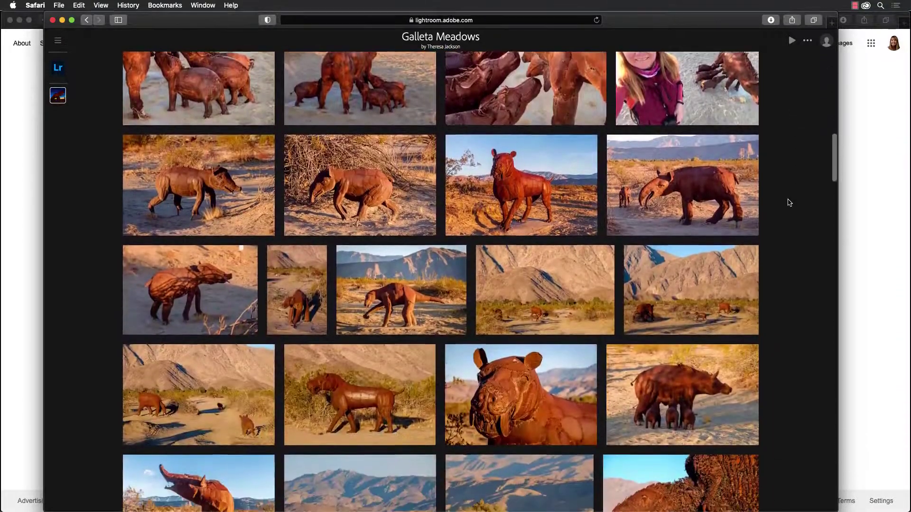
scroll(787, 203, "down", 15)
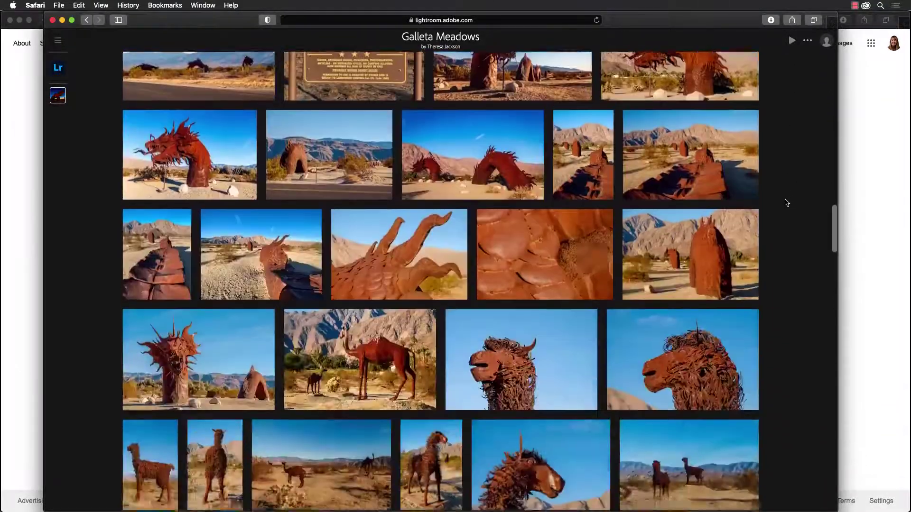
scroll(785, 202, "down", 9)
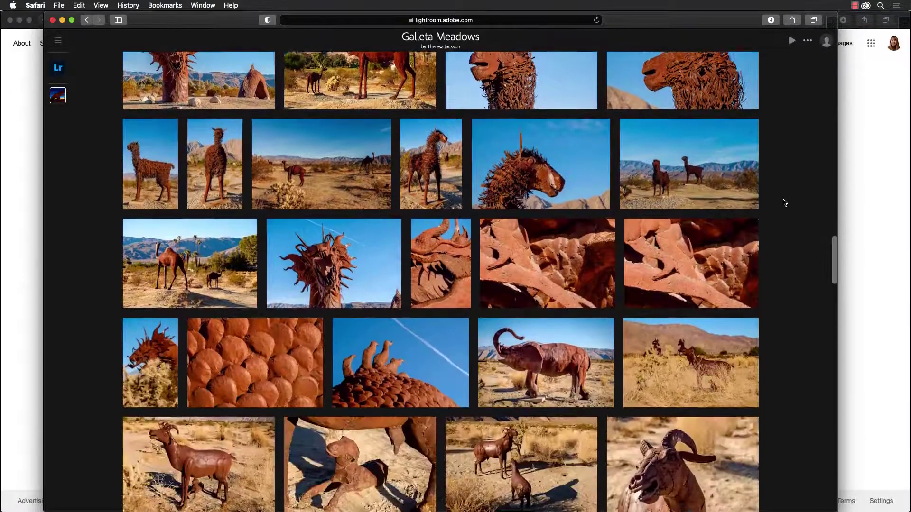
scroll(782, 203, "down", 3)
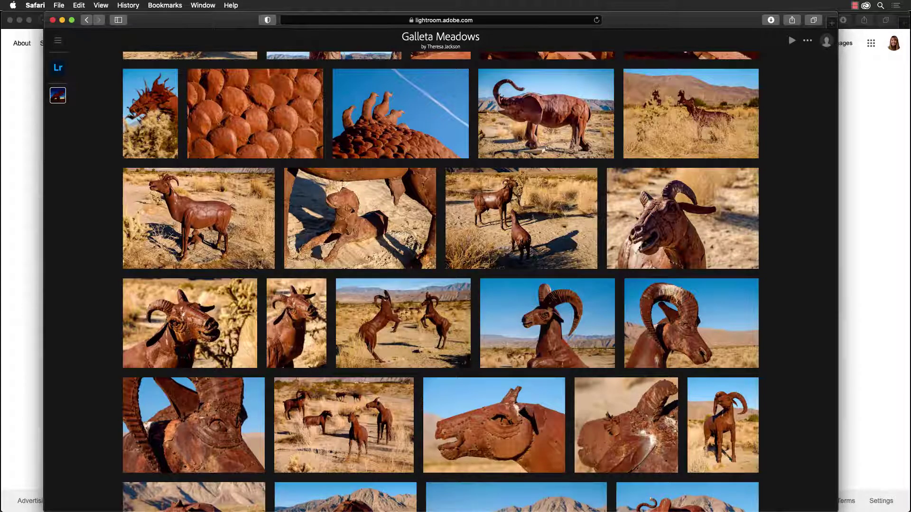
key("ctrl+Right")
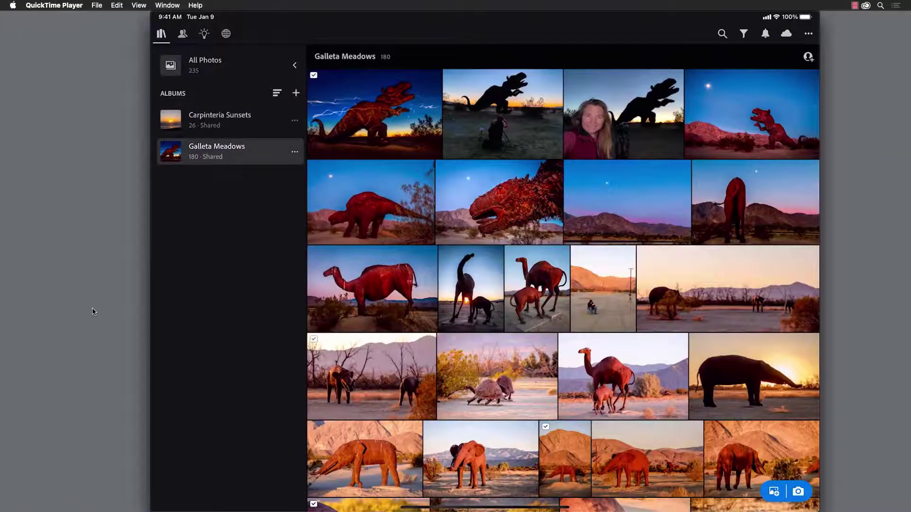
left_click(93, 362)
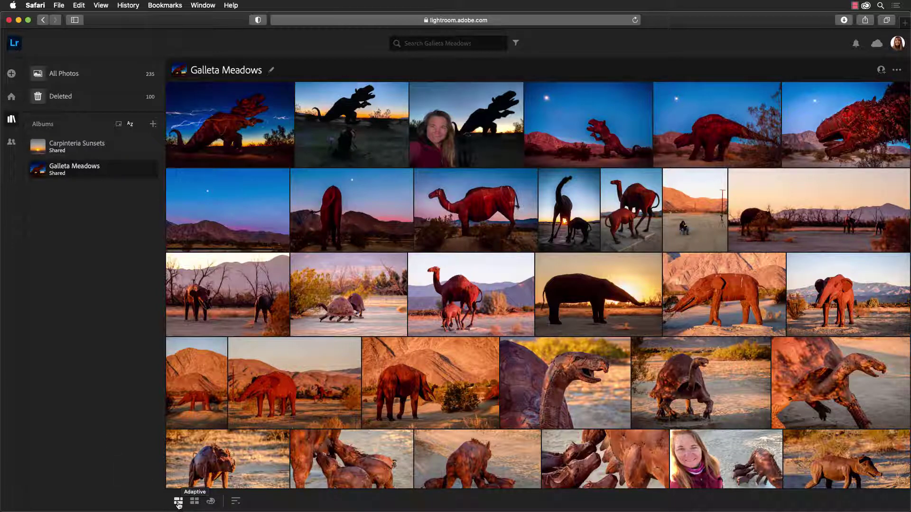
- In Lightroom on the web, view Galleta Meadows as a square grid and as a gallery, trying the second theme before restoring the first
left_click(194, 502)
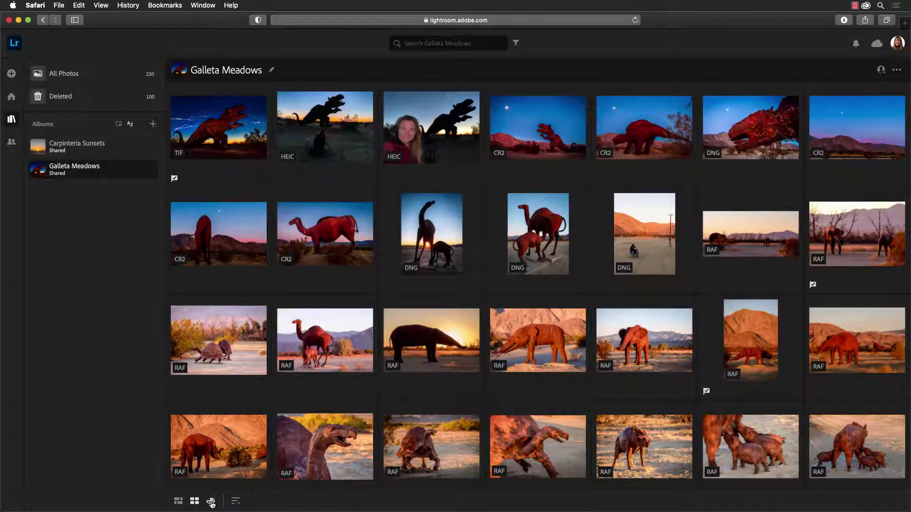
left_click(210, 502)
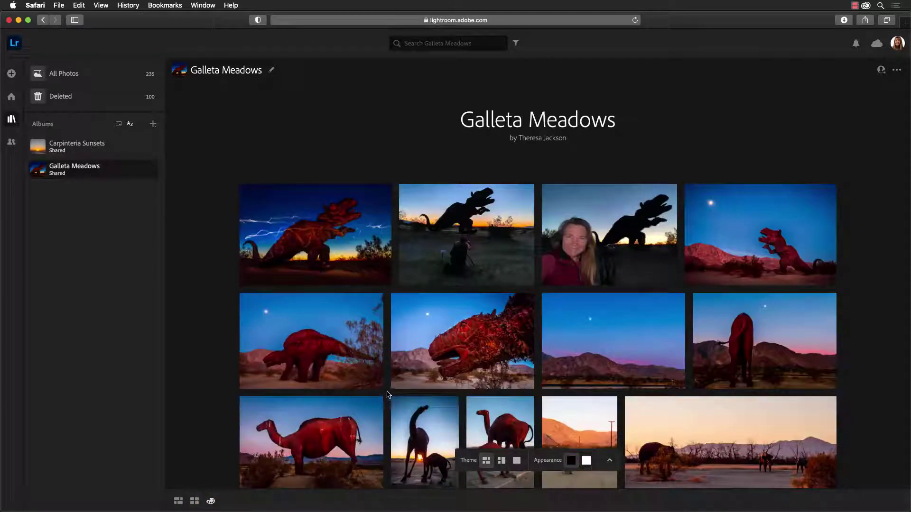
left_click(501, 463)
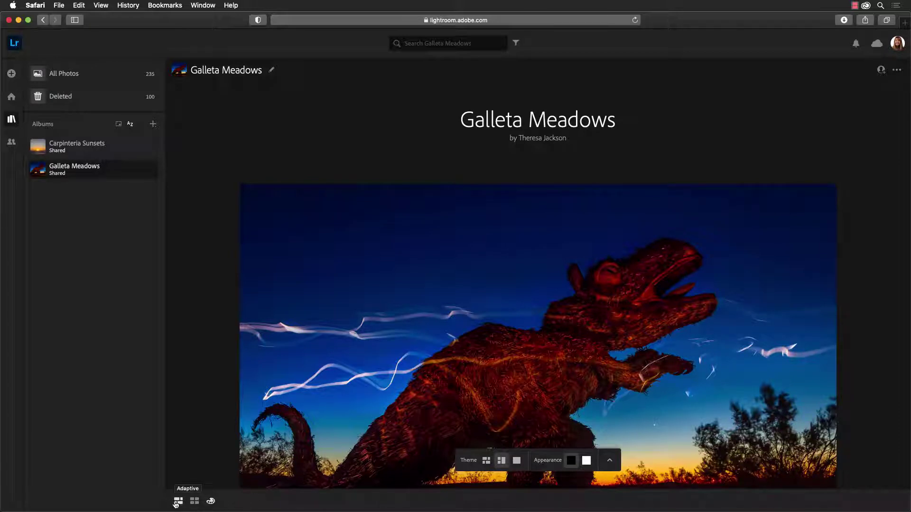
left_click(486, 464)
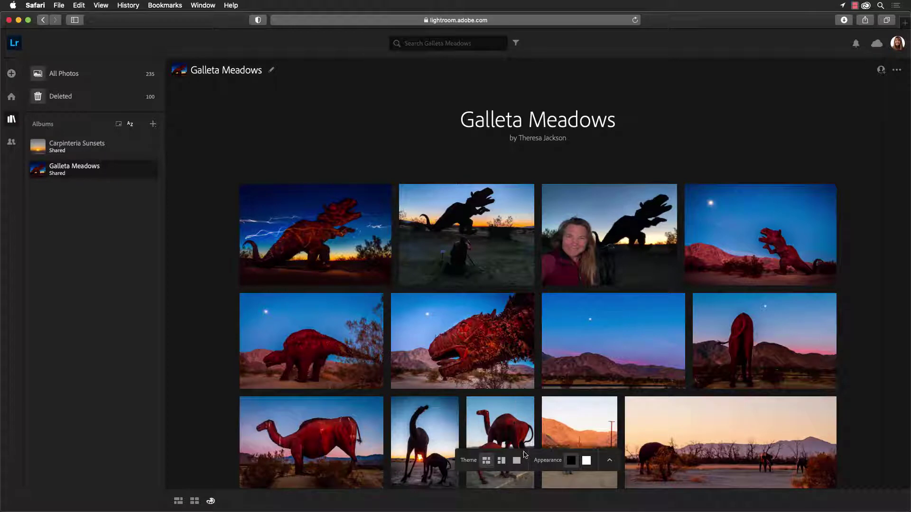
- Compare the black and white appearances of the Galleta Meadows gallery and set it to white
left_click(586, 461)
left_click(571, 461)
left_click(586, 461)
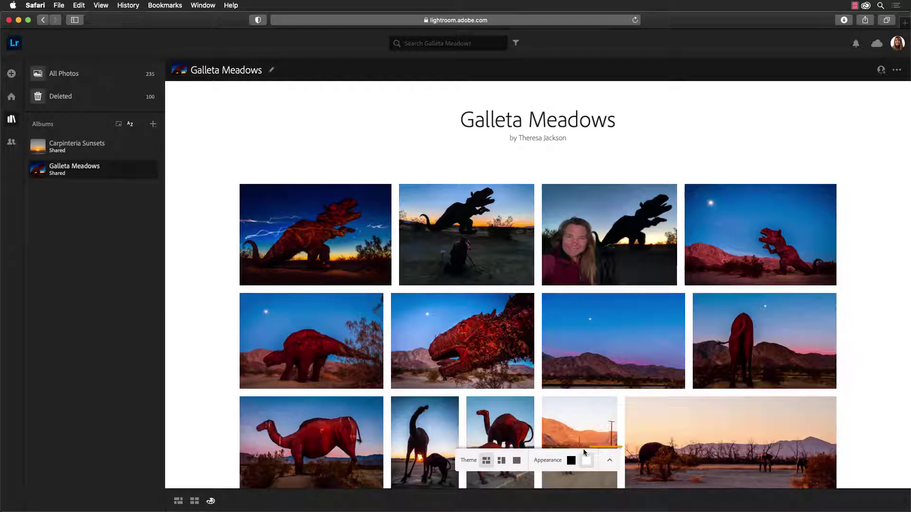
- Expand the gallery's display options and review the Reorder by choices without changing the order
left_click(609, 462)
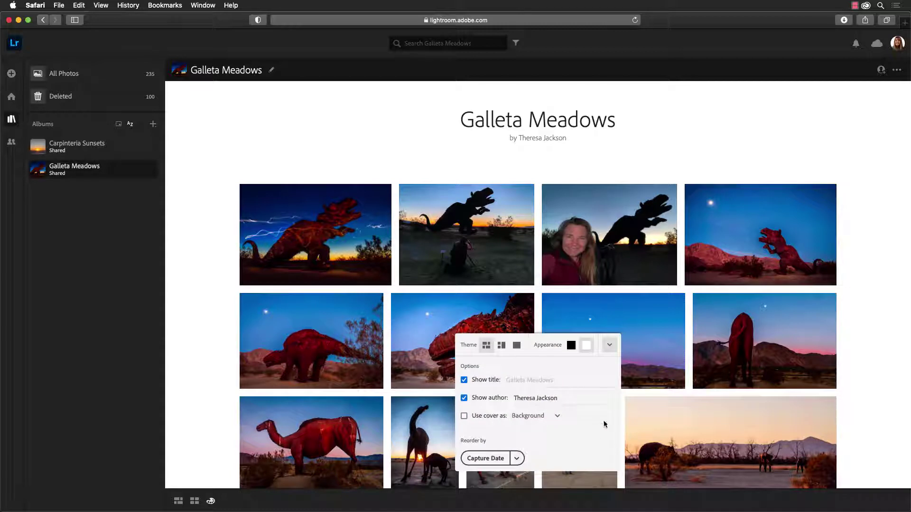
left_click(517, 459)
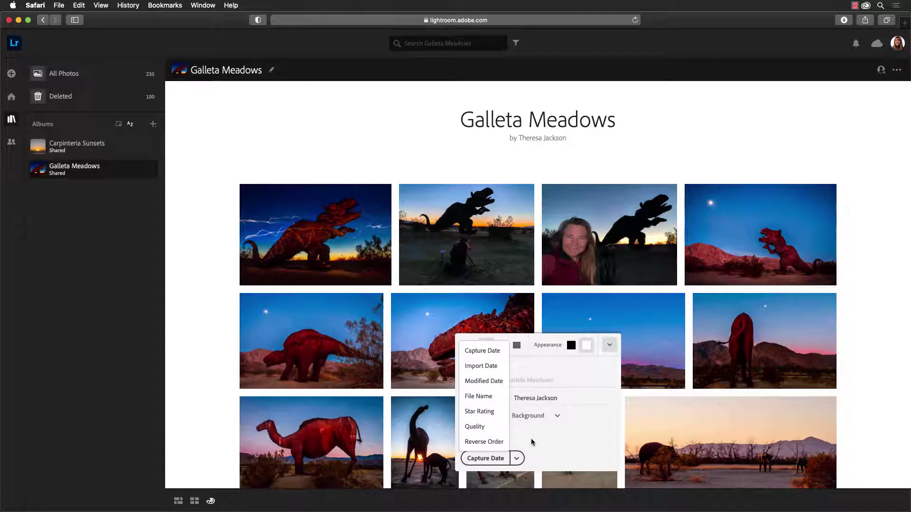
left_click(532, 442)
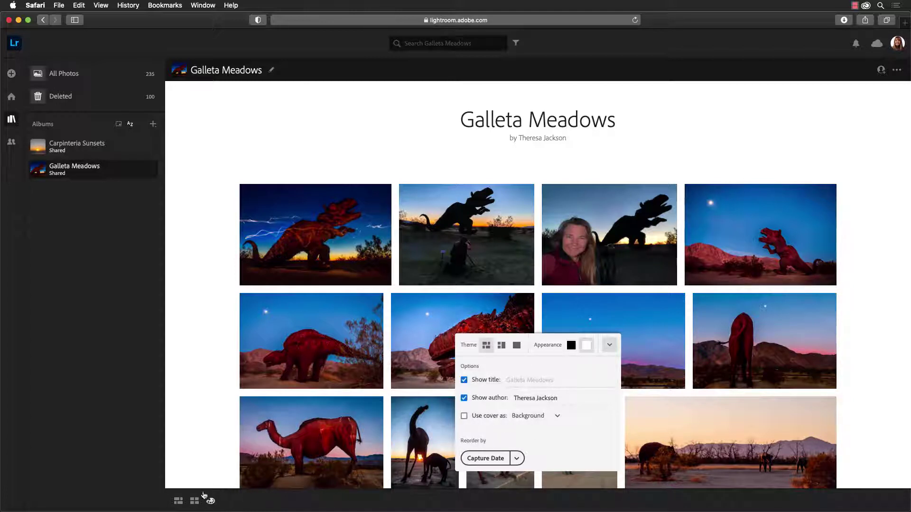
- Check the sort options in the adaptive grid view, and return to the gallery view with its display options expanded
left_click(179, 501)
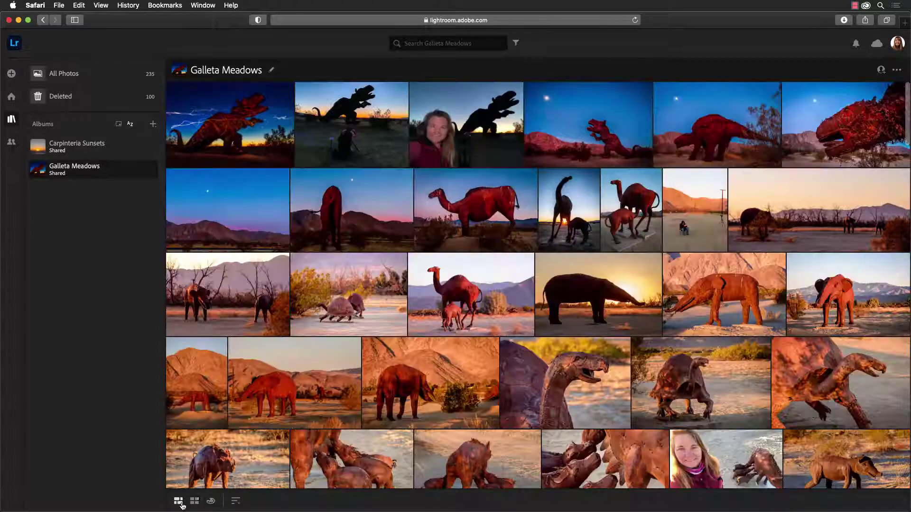
left_click(236, 501)
left_click(269, 467)
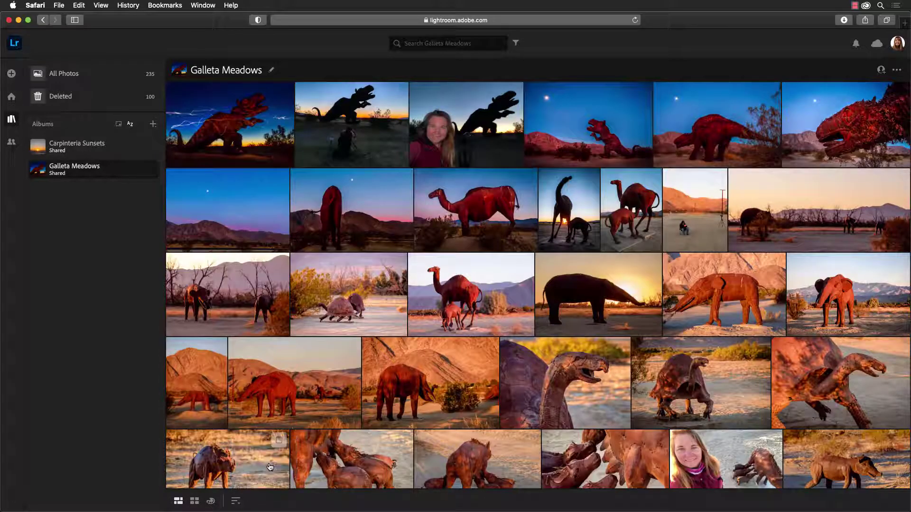
left_click(211, 502)
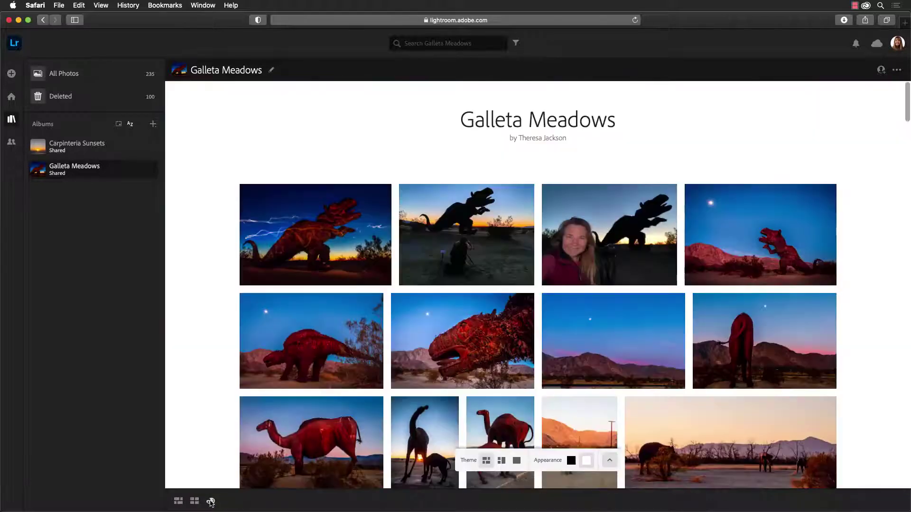
left_click(610, 461)
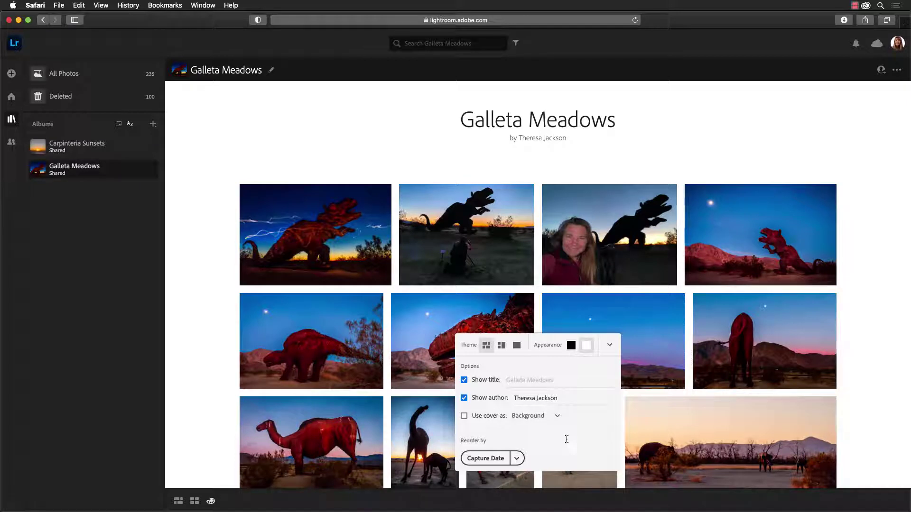
- Move the selfie with the dinosaur silhouette to the first position in the Galleta Meadows gallery
left_click(612, 237)
left_click_drag(535, 224, 237, 219)
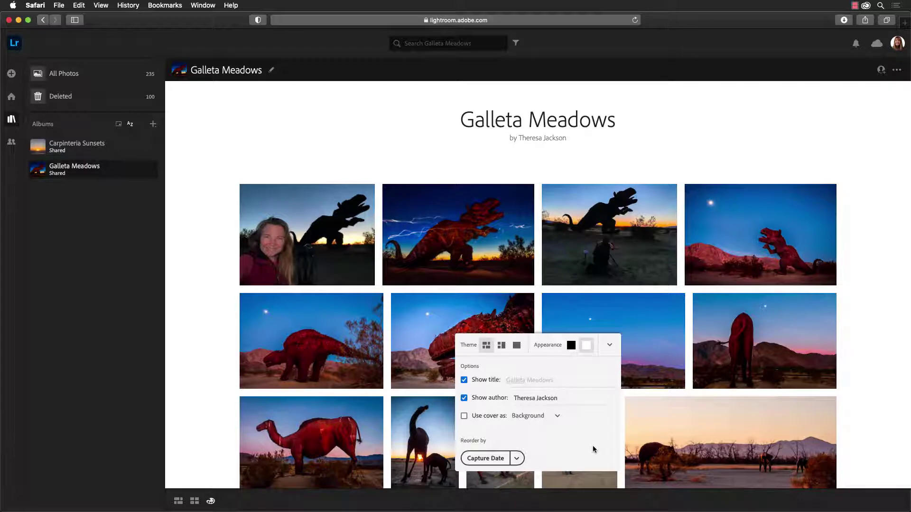
- Turn the gallery's title off and back on, and do the same with the author name
left_click(557, 382)
left_click_drag(555, 380, 529, 381)
left_click(556, 381)
left_click(464, 381)
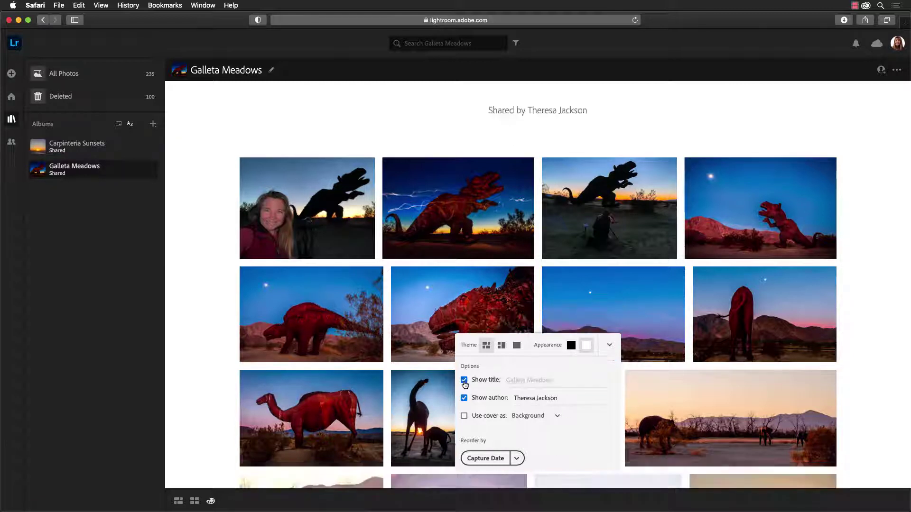
left_click(464, 381)
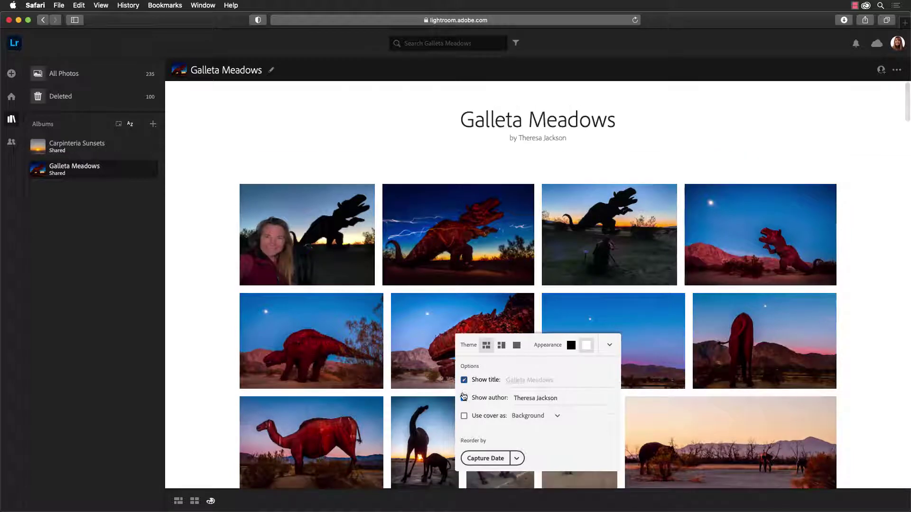
left_click(464, 398)
left_click(464, 398)
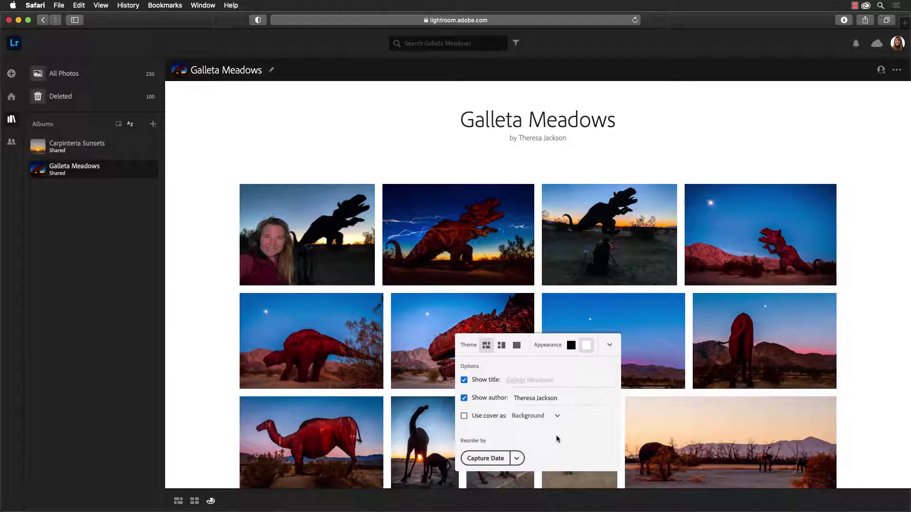
- Set the album's cover photo to the moon over the mountains, keeping the name Galleta Meadows
left_click(273, 71)
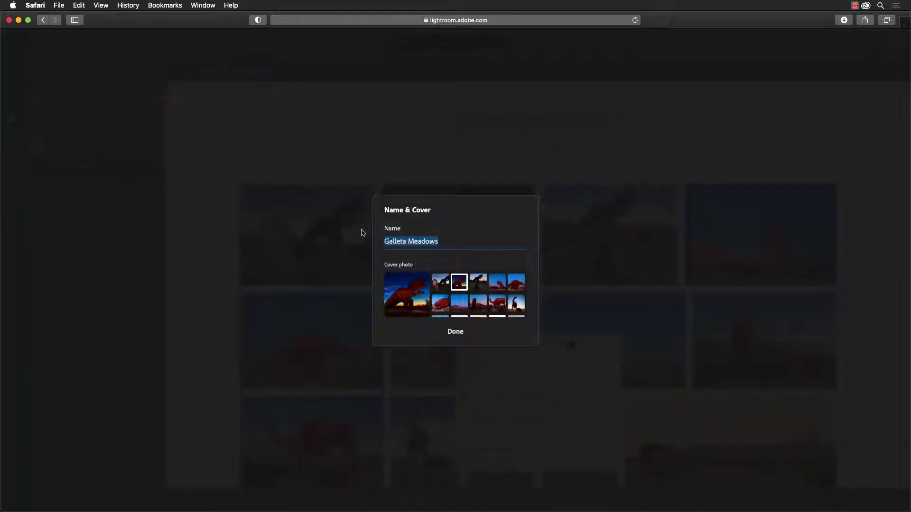
left_click(460, 304)
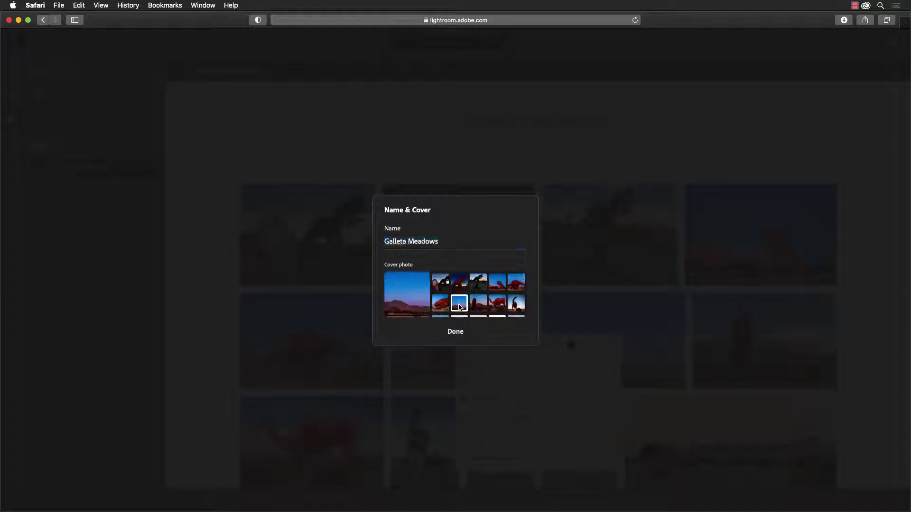
left_click(456, 331)
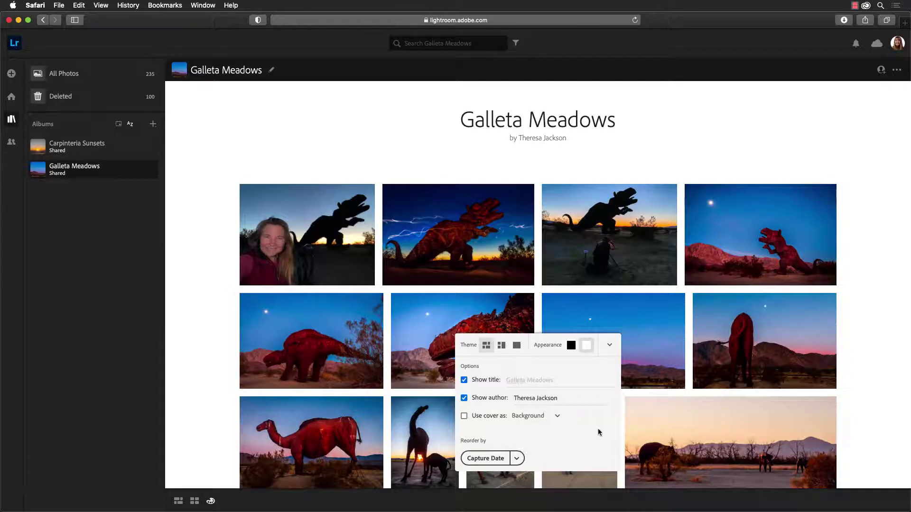
- Enable the cover image in the gallery, set it to be used as Hero, and check the page layout
left_click(463, 420)
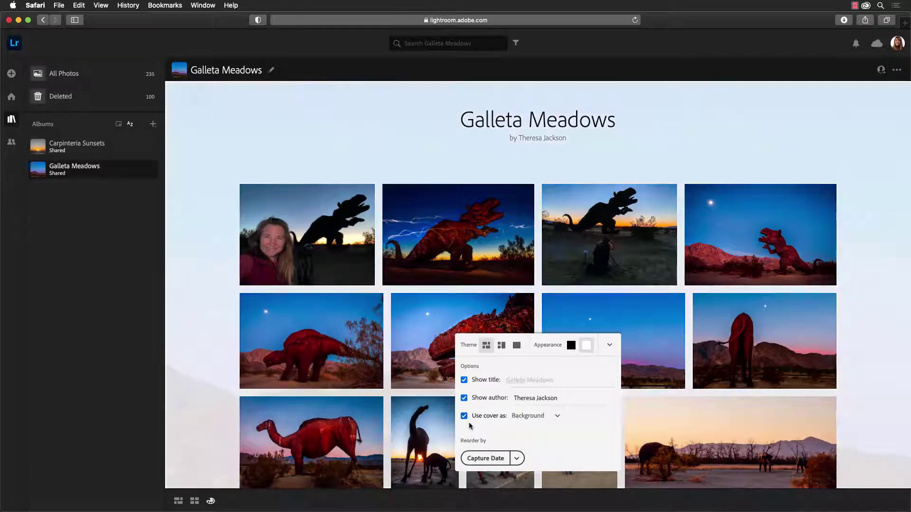
left_click(557, 417)
left_click(532, 449)
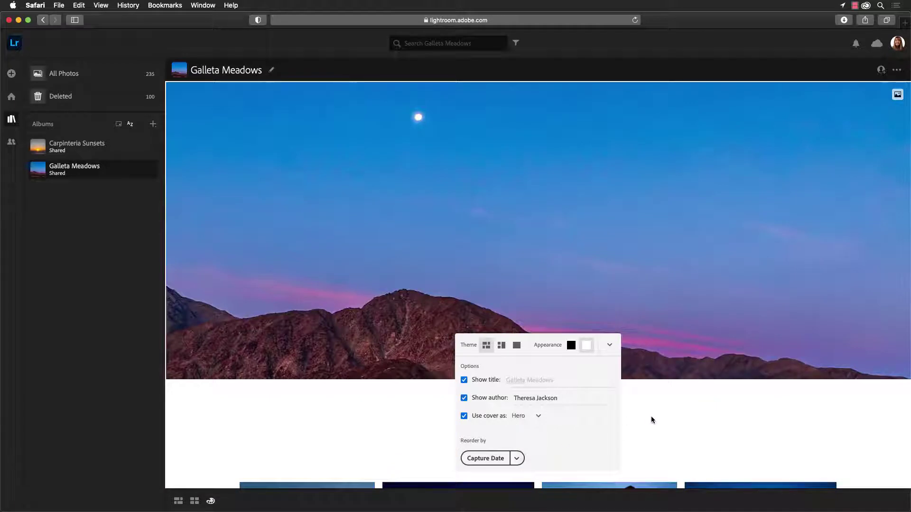
scroll(651, 420, "down", 10)
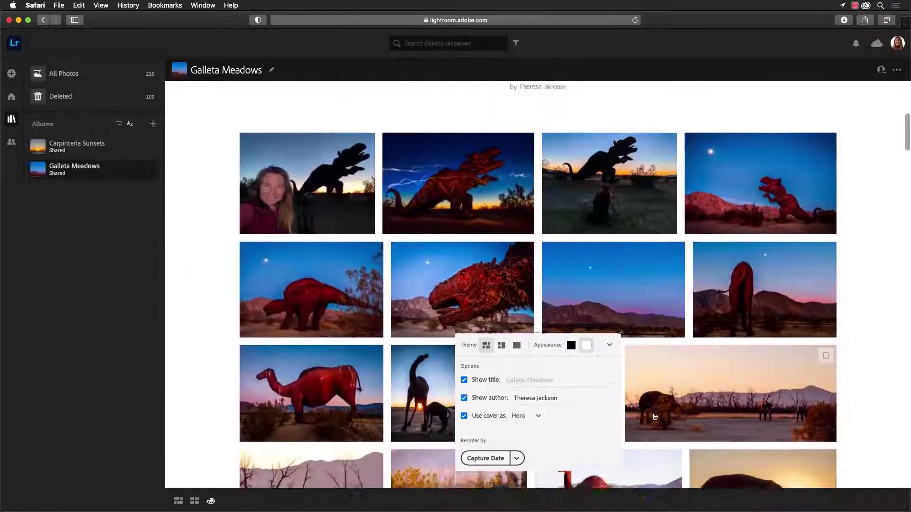
scroll(653, 412, "up", 2)
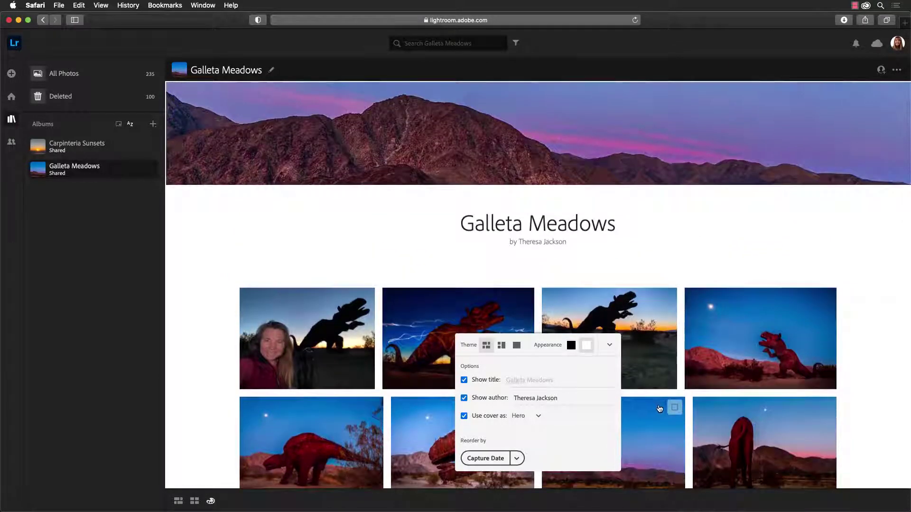
- Add the heading "New Year's Day" under the author line, with a subhead describing this year's adventure in Borrego Springs, and save it
mouse_move(521, 281)
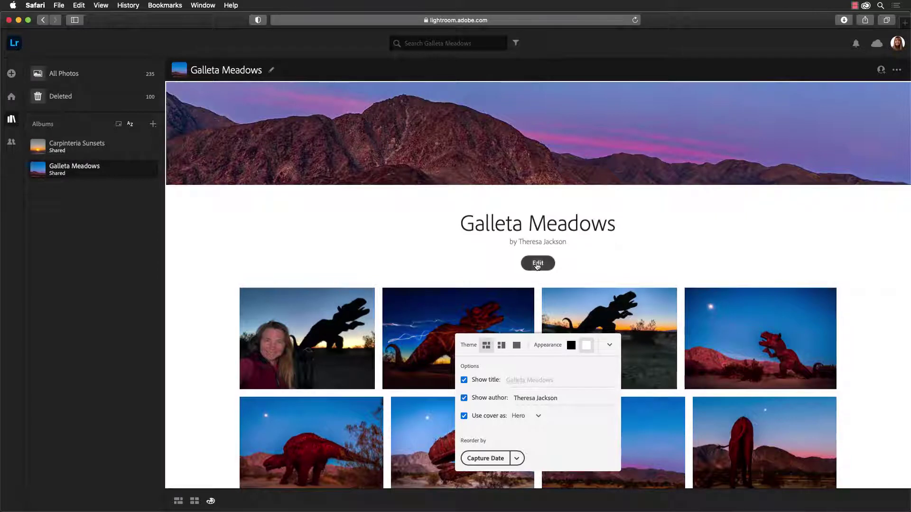
left_click(537, 265)
left_click(552, 281)
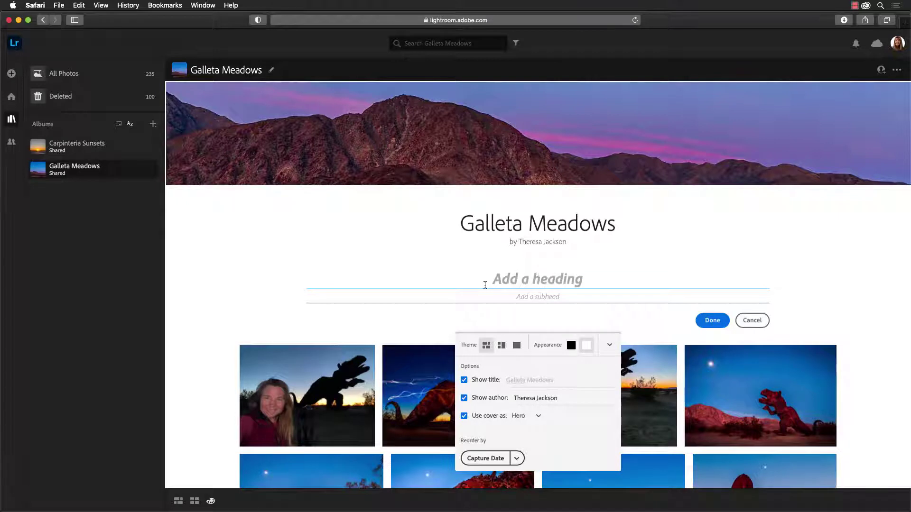
type("New Year")
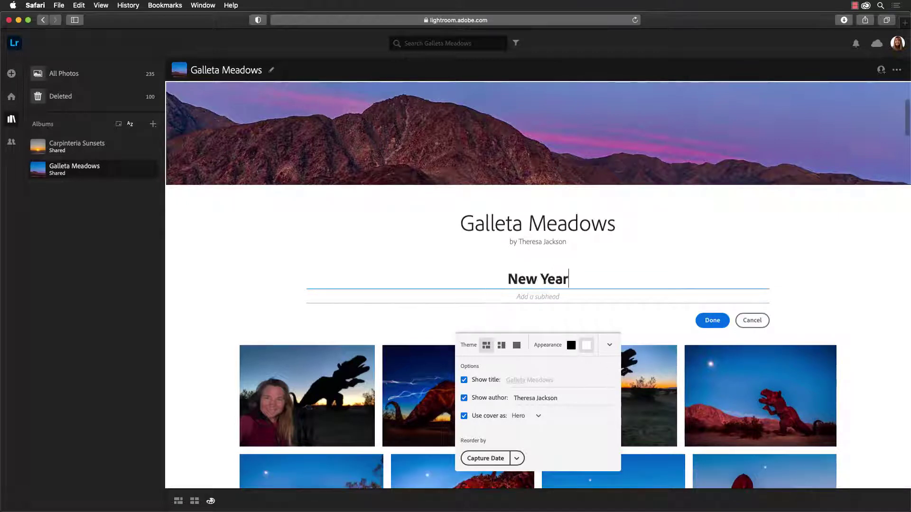
type("'s Day")
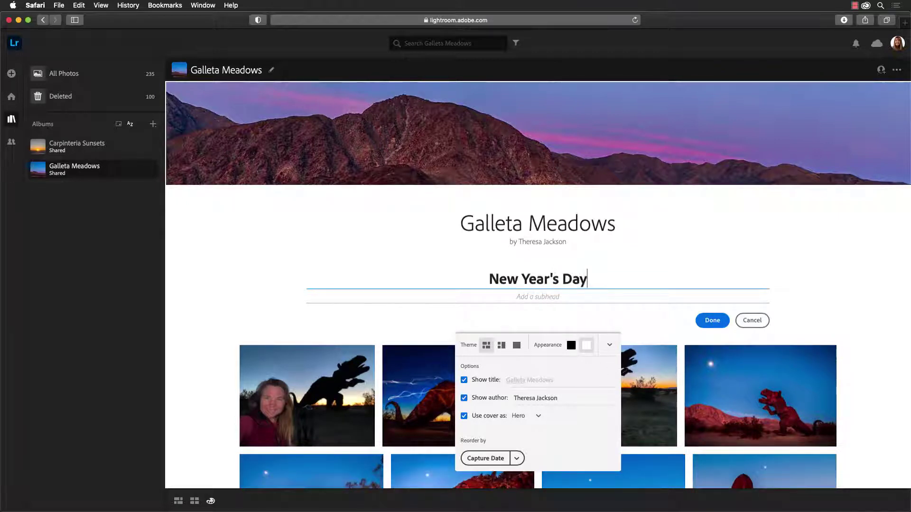
left_click(522, 297)
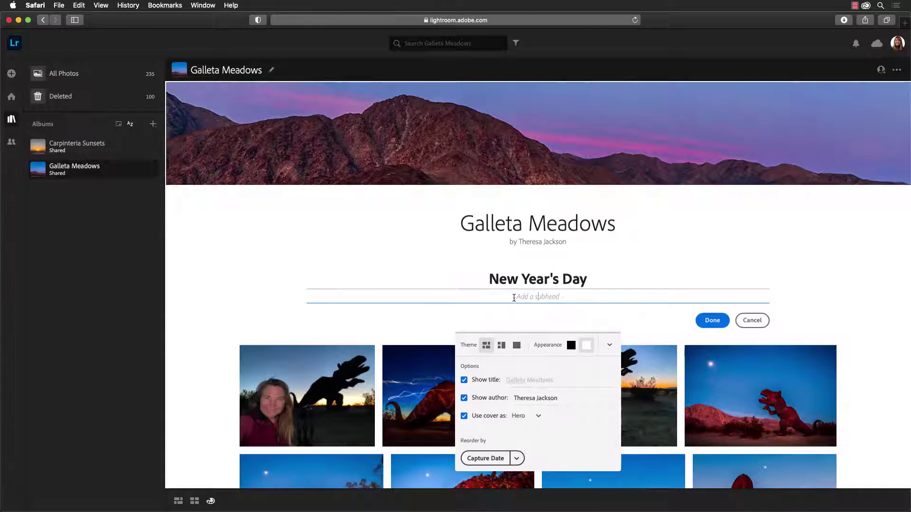
type("My birthday is New Year's Day. Every year I try to have an adventure, or at least get out of the house for a while. This year I really needed an adventure. I found it in Borrego Springs about 1.5 hours from our home.")
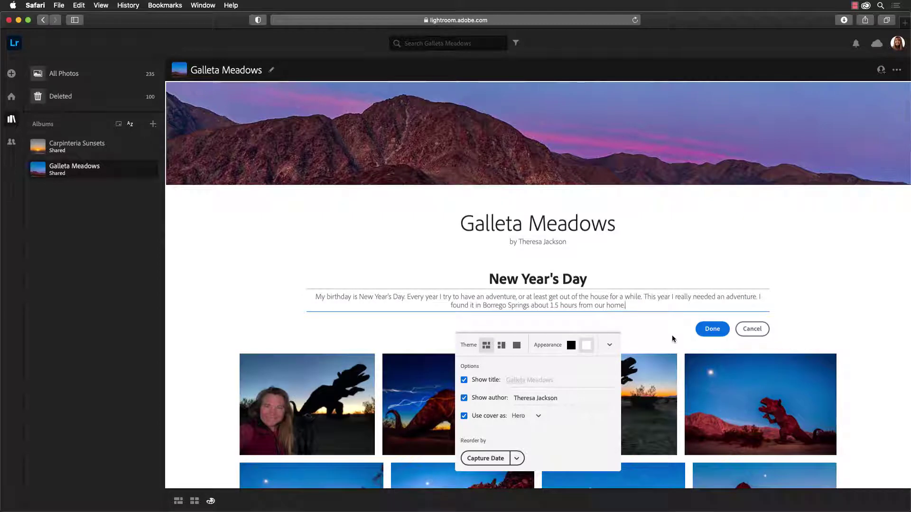
left_click(712, 330)
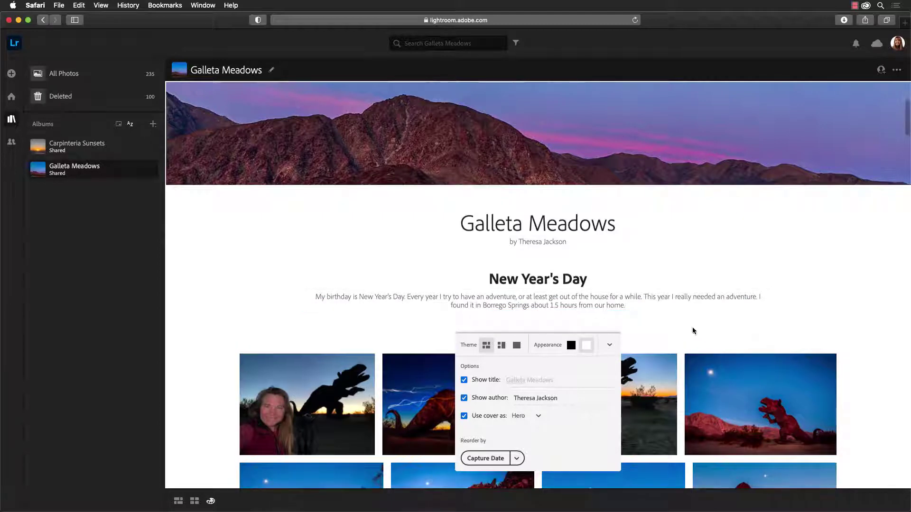
- Insert a text break between the two-camel photo and the seated person in the desert, headed "TITLE" with no subhead
scroll(695, 332, "down", 5)
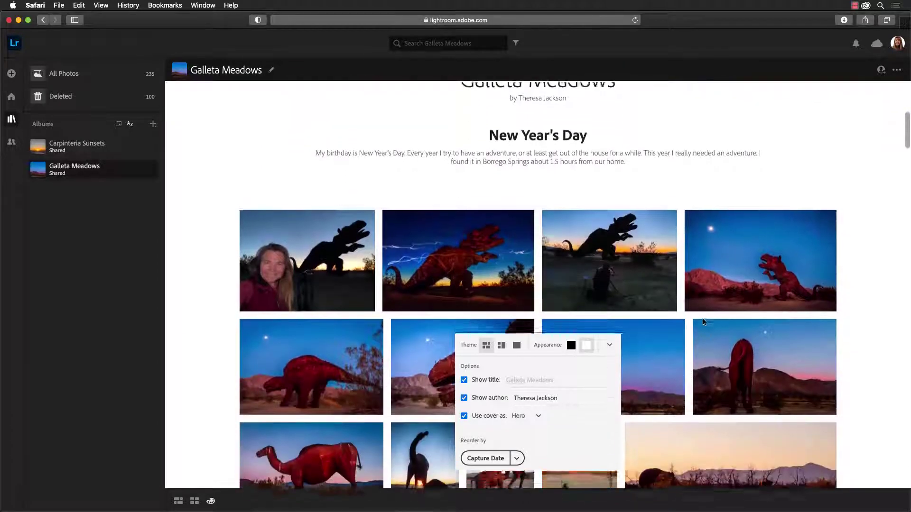
scroll(702, 316, "down", 4)
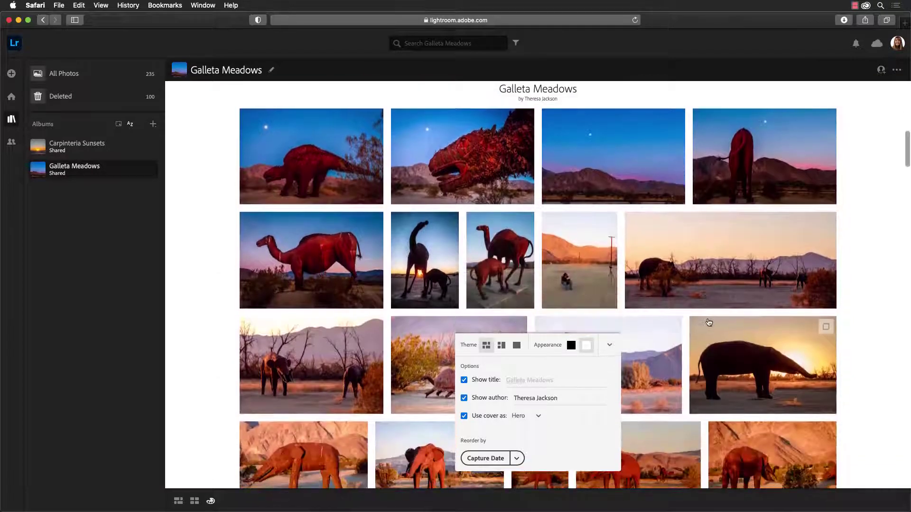
scroll(692, 311, "up", 1)
mouse_move(541, 294)
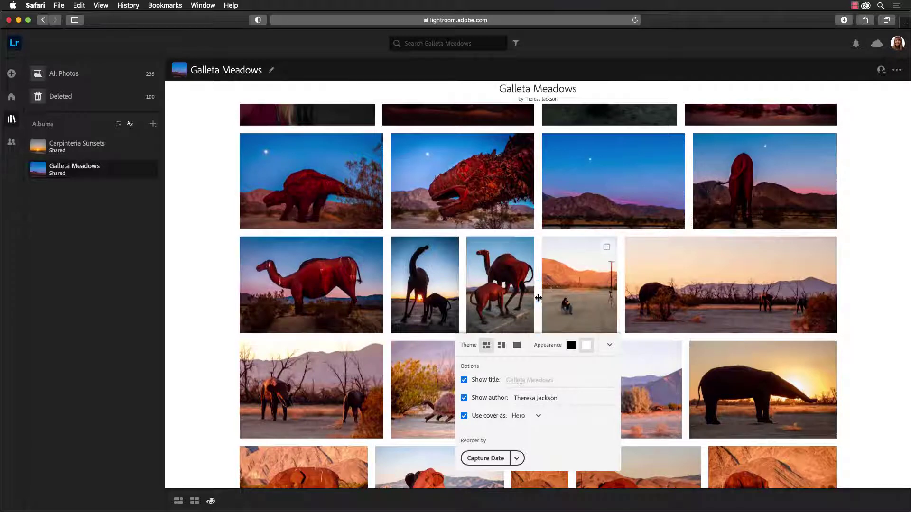
left_click(539, 297)
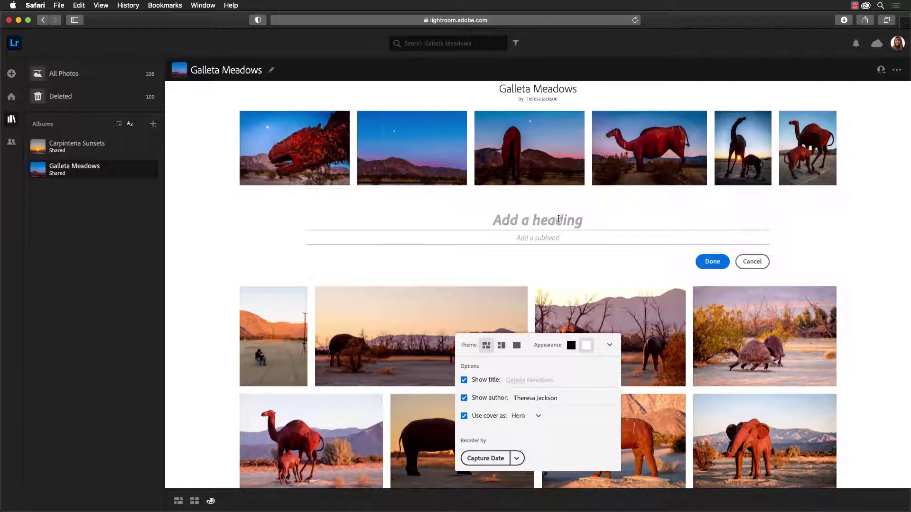
left_click(542, 220)
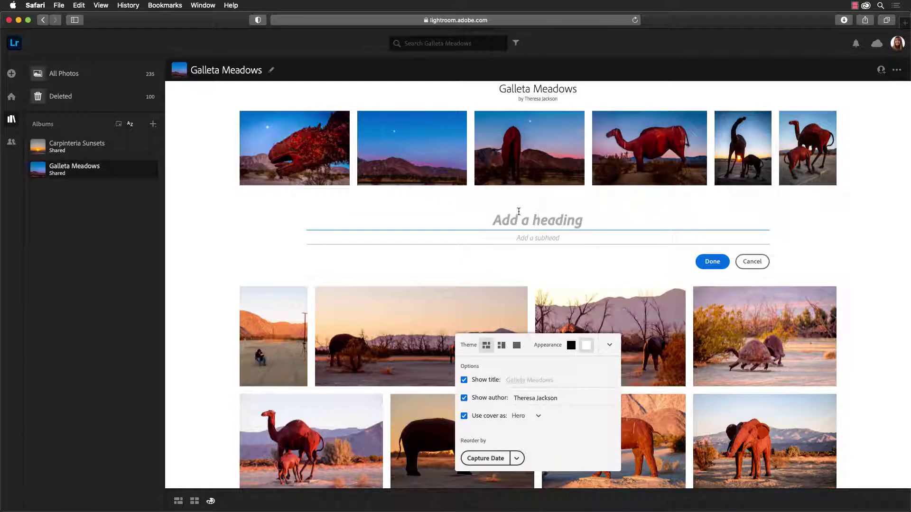
type("TITLE")
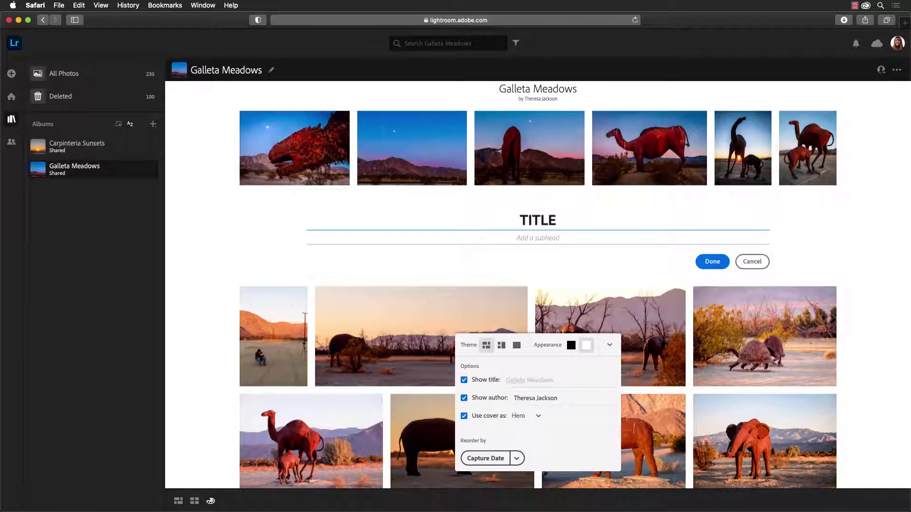
left_click(530, 237)
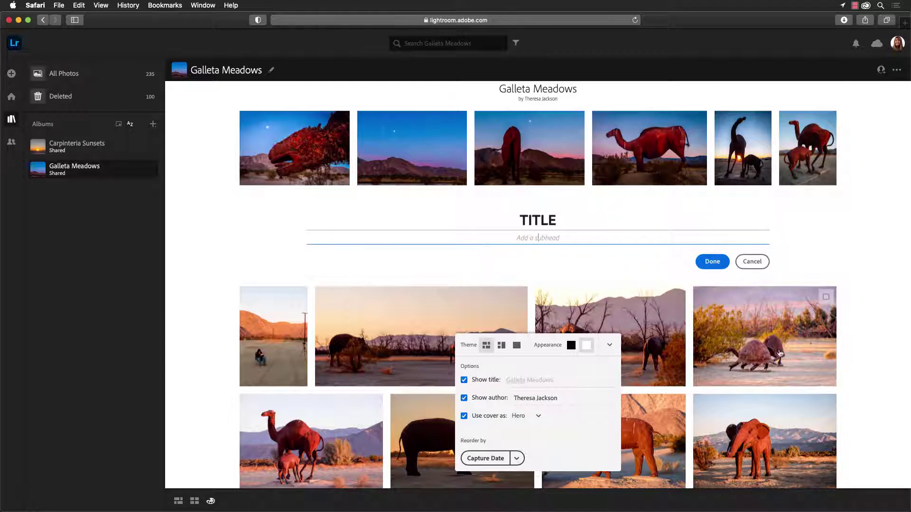
left_click(714, 262)
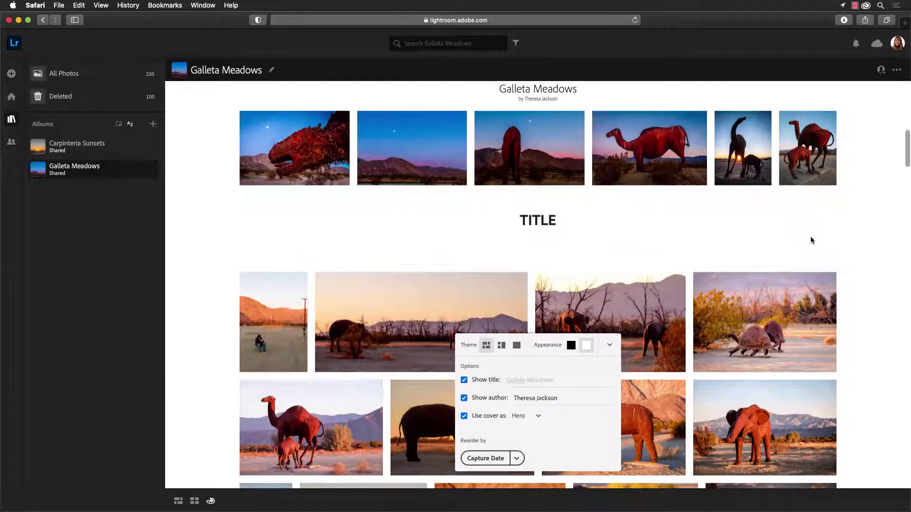
- Open the album's share link from the Share & Invite settings and look over the published gallery's headings and photos
mouse_move(834, 234)
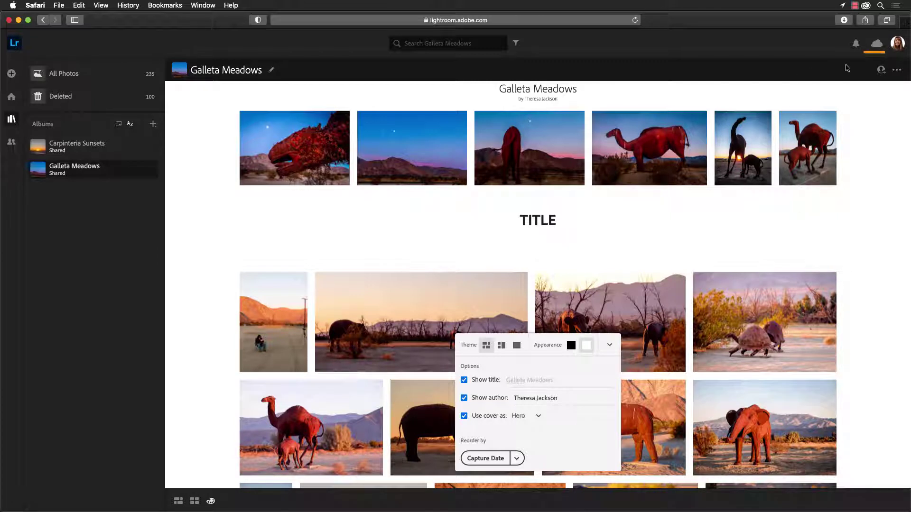
left_click(882, 71)
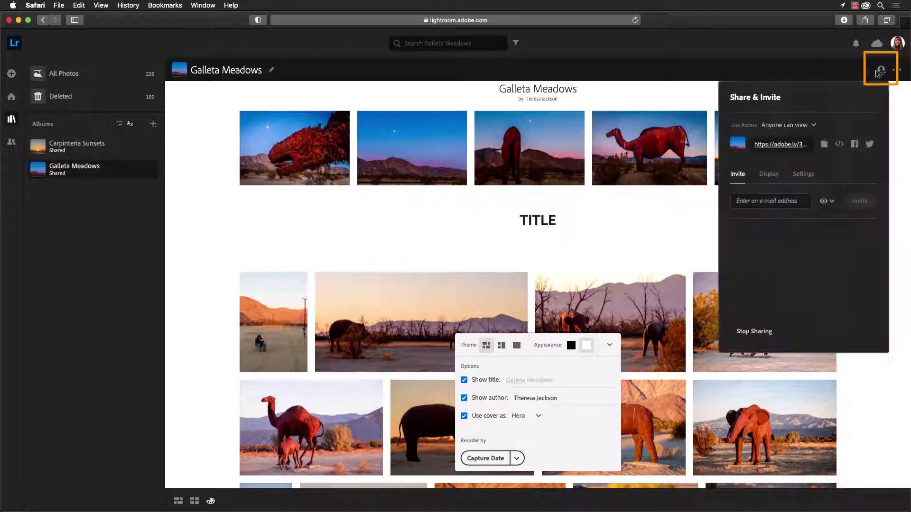
left_click(777, 146)
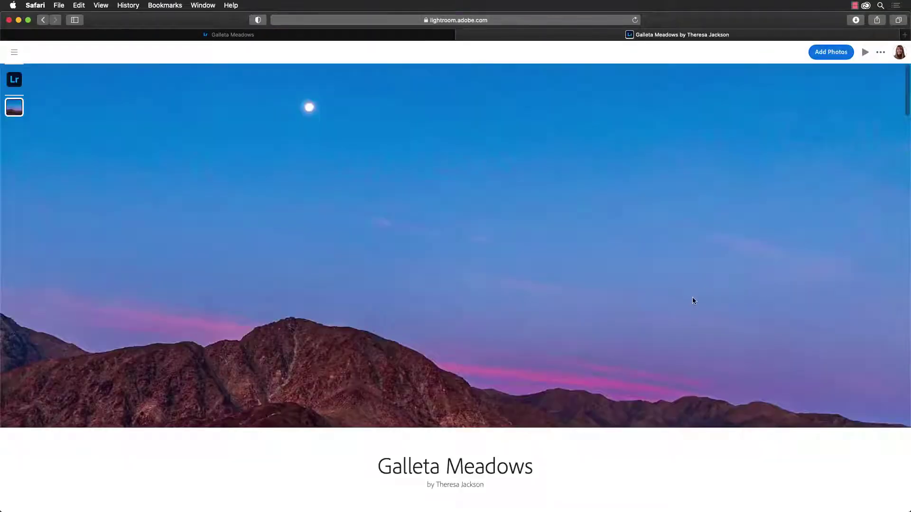
scroll(685, 309, "down", 10)
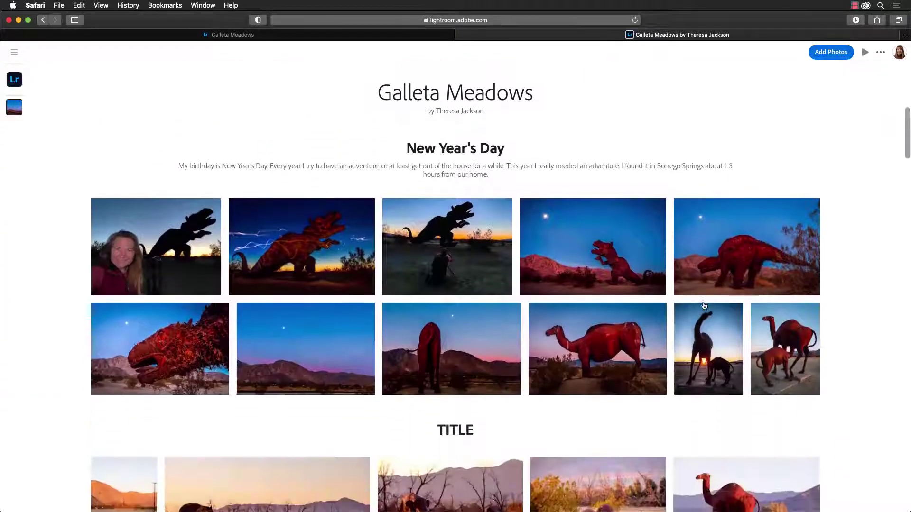
scroll(704, 306, "down", 7)
scroll(705, 317, "up", 7)
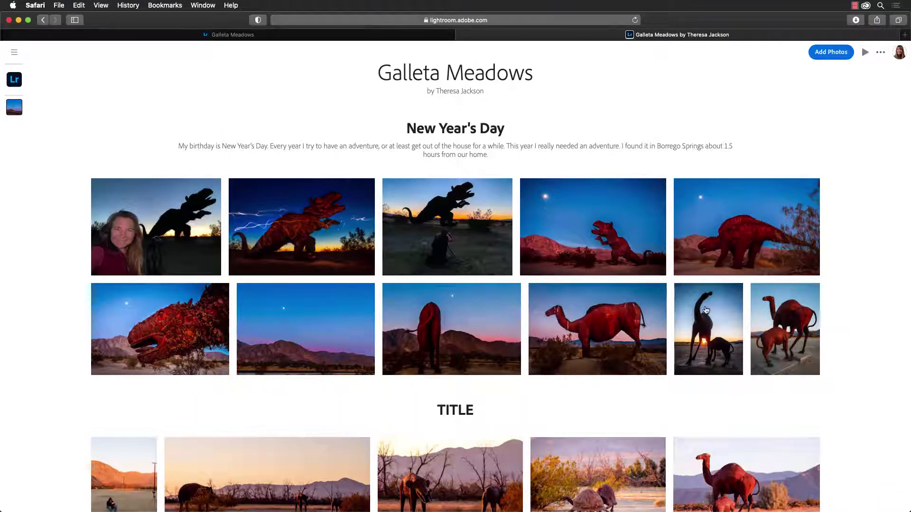
- Load the copied share link of the finished Galleta Meadows gallery and look over its hero image and New Year's Birthday section
left_click(504, 20)
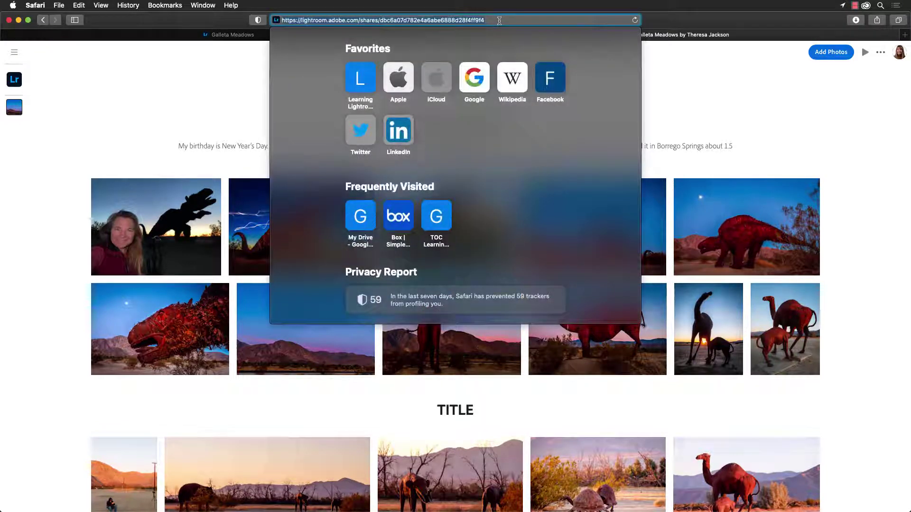
key("super+v")
key("Return")
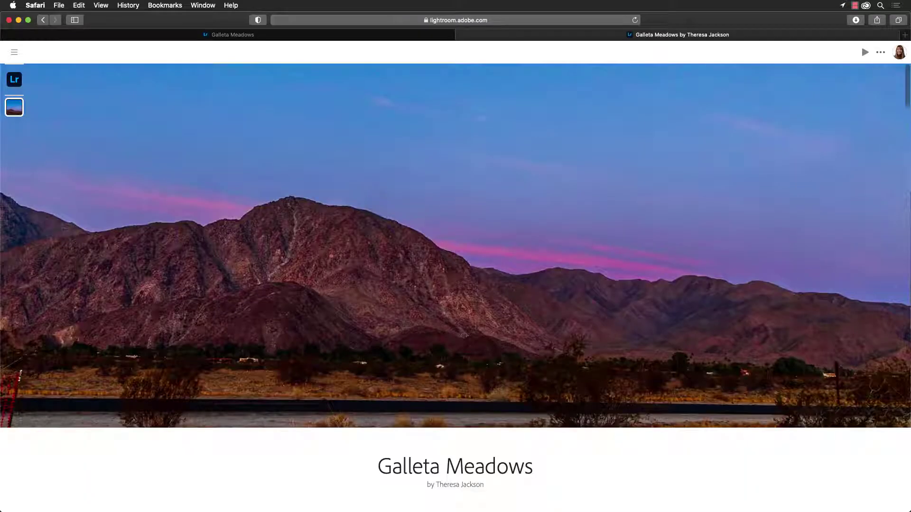
scroll(456, 275, "down", 2)
scroll(456, 275, "up", 2)
scroll(456, 275, "down", 1)
scroll(456, 275, "down", 5)
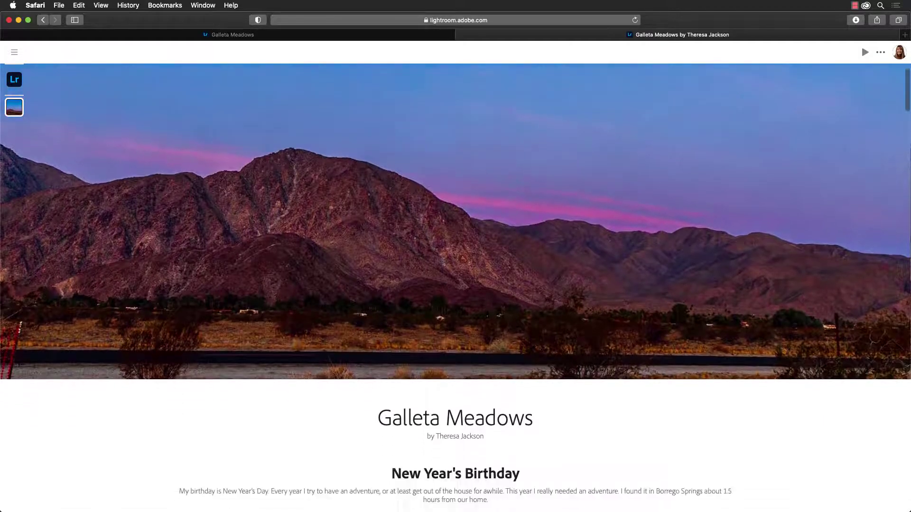
scroll(455, 275, "down", 10)
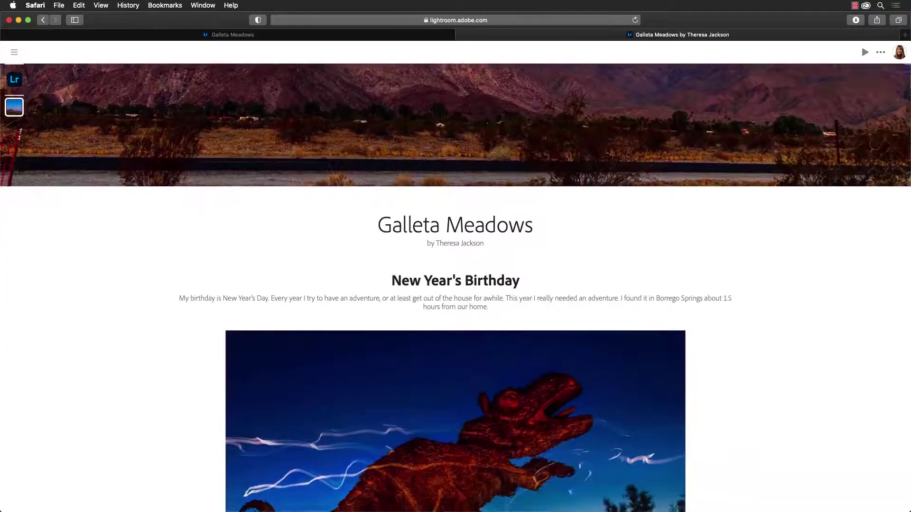
scroll(456, 275, "down", 5)
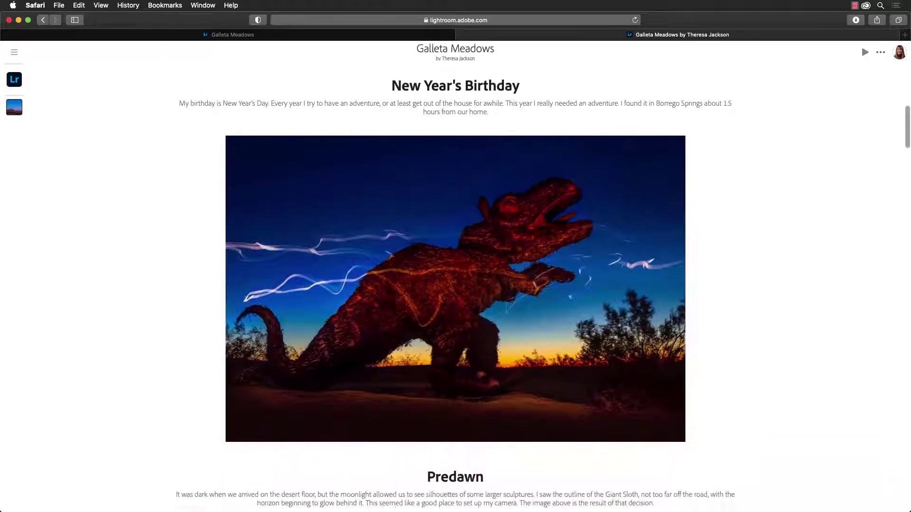
scroll(456, 275, "up", 3)
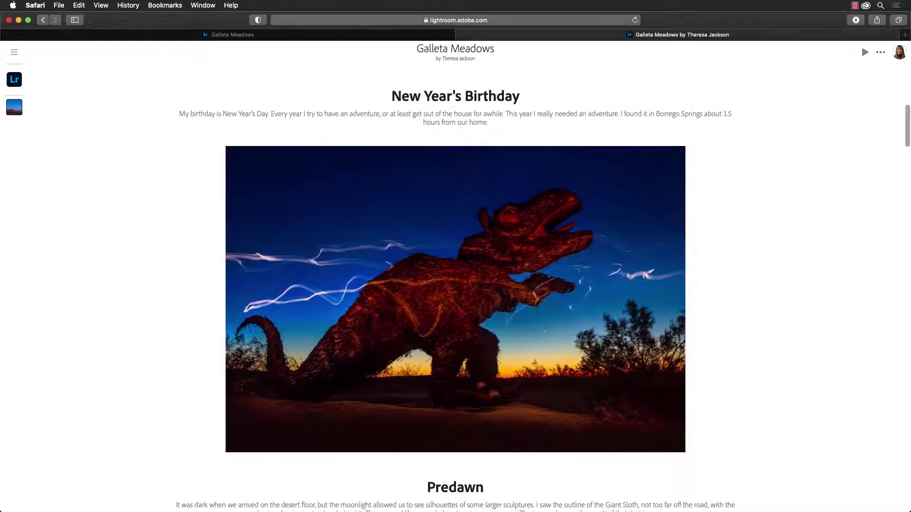
scroll(456, 275, "up", 2)
- Examine how the published gallery's photos are grouped under headings from Predawn and Habitat through Humans
scroll(456, 275, "down", 15)
scroll(456, 276, "down", 5)
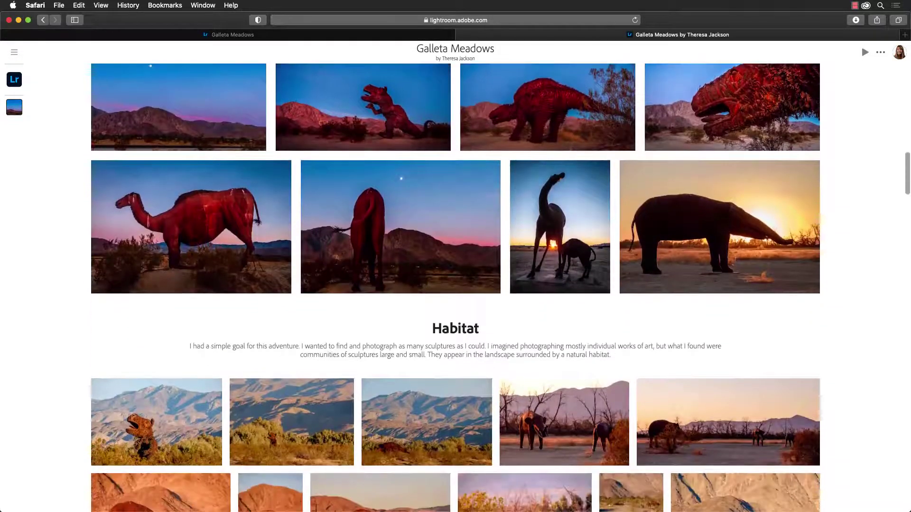
scroll(456, 275, "up", 4)
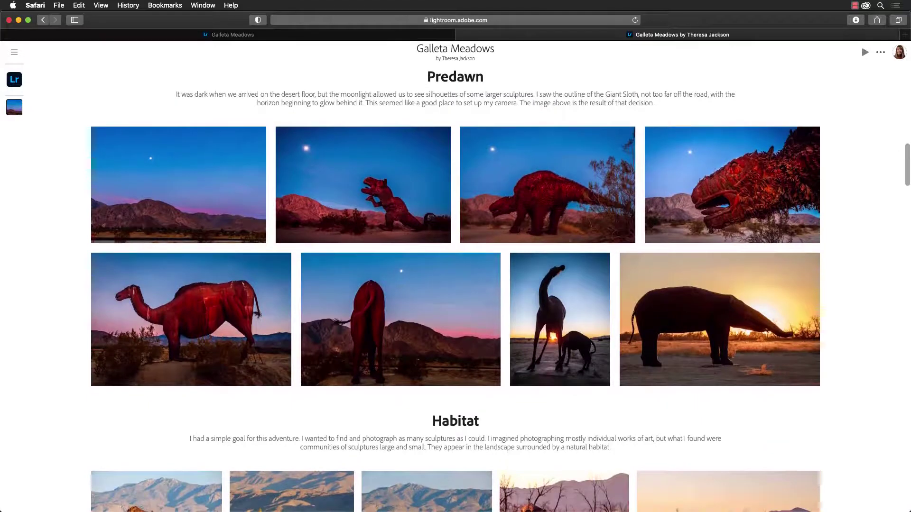
scroll(455, 275, "down", 8)
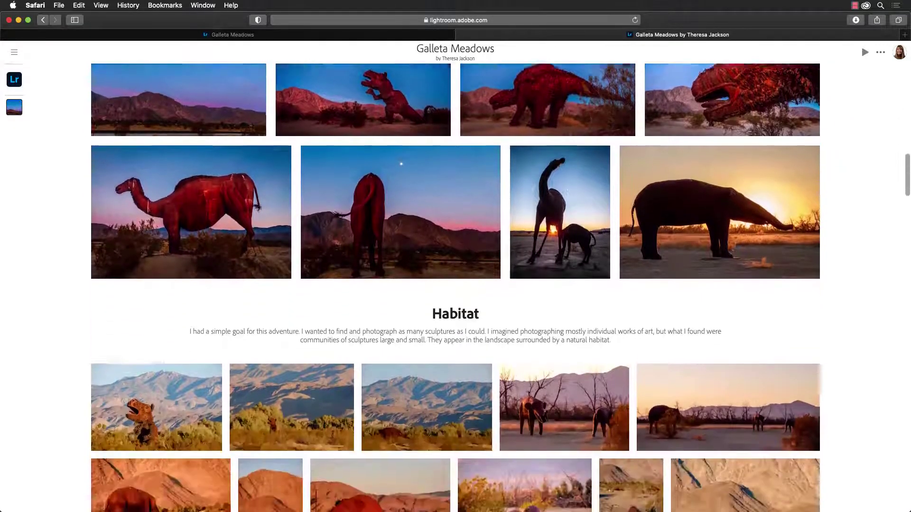
scroll(455, 275, "down", 10)
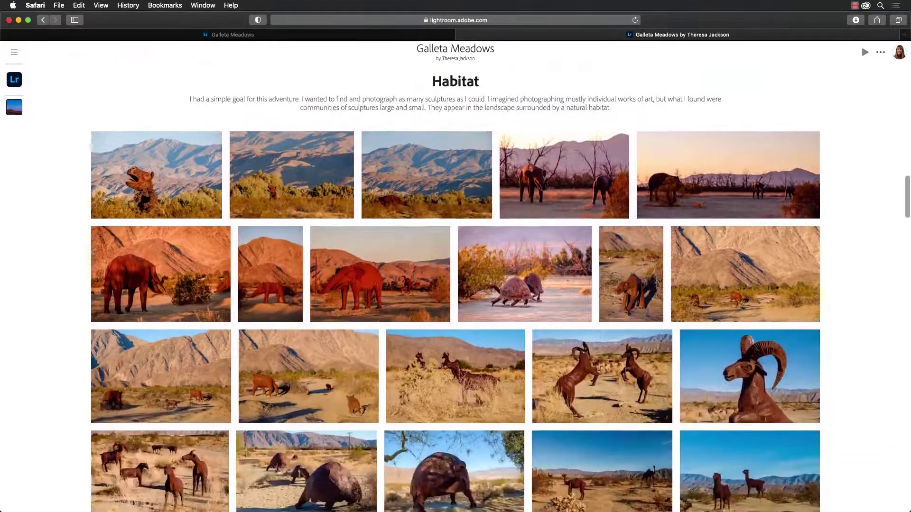
scroll(455, 275, "down", 10)
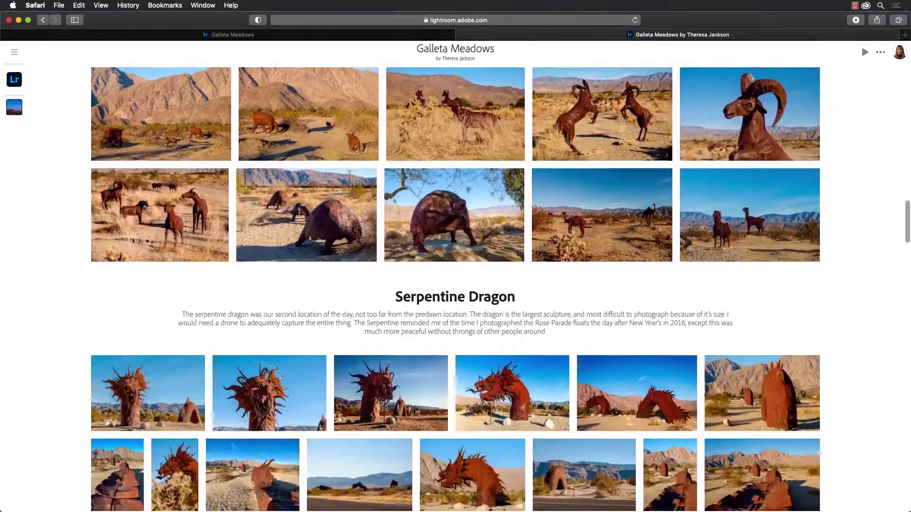
scroll(456, 275, "down", 13)
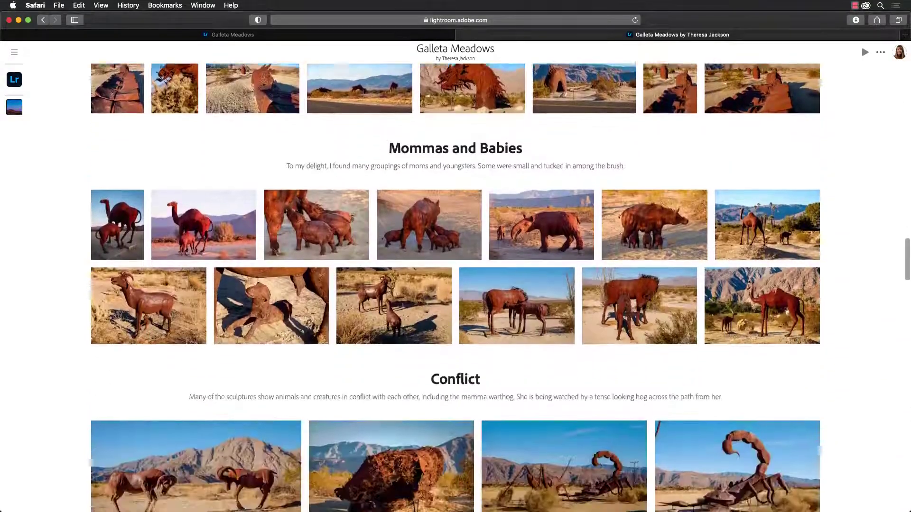
scroll(455, 275, "down", 6)
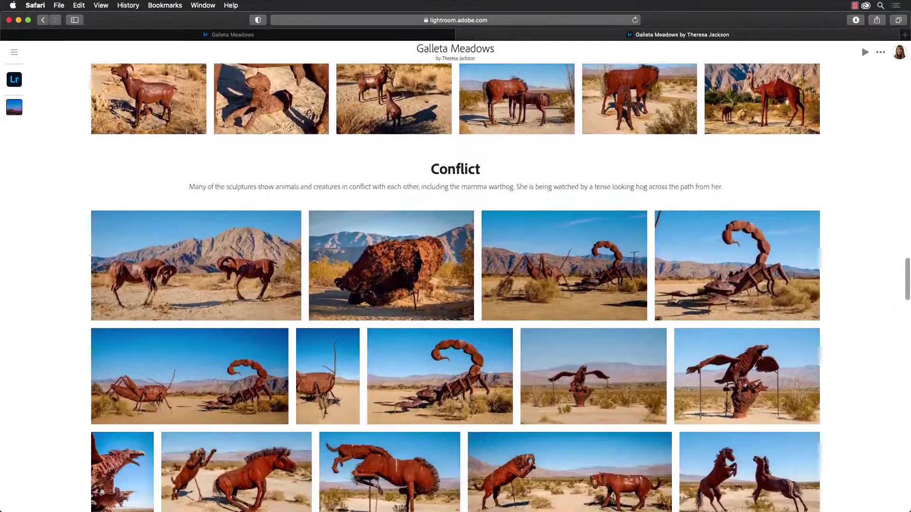
scroll(456, 275, "down", 10)
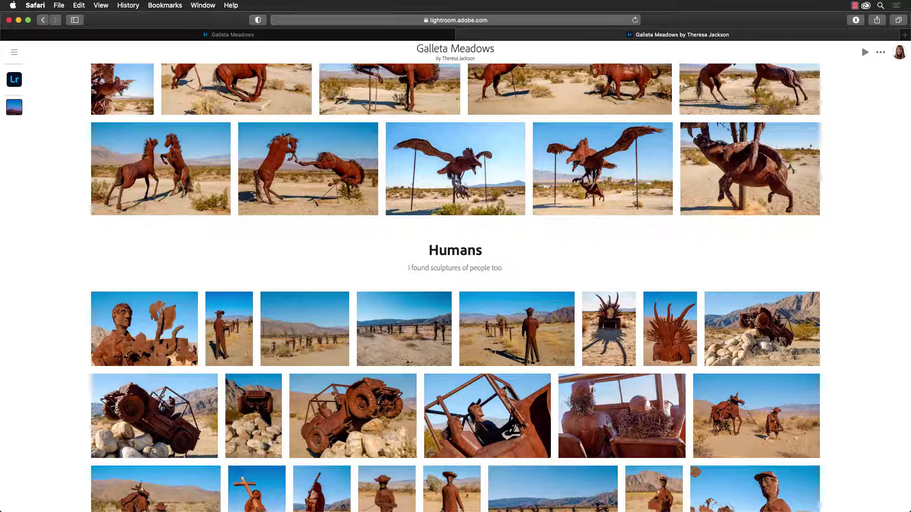
scroll(455, 285, "up", 10)
scroll(455, 285, "up", 2)
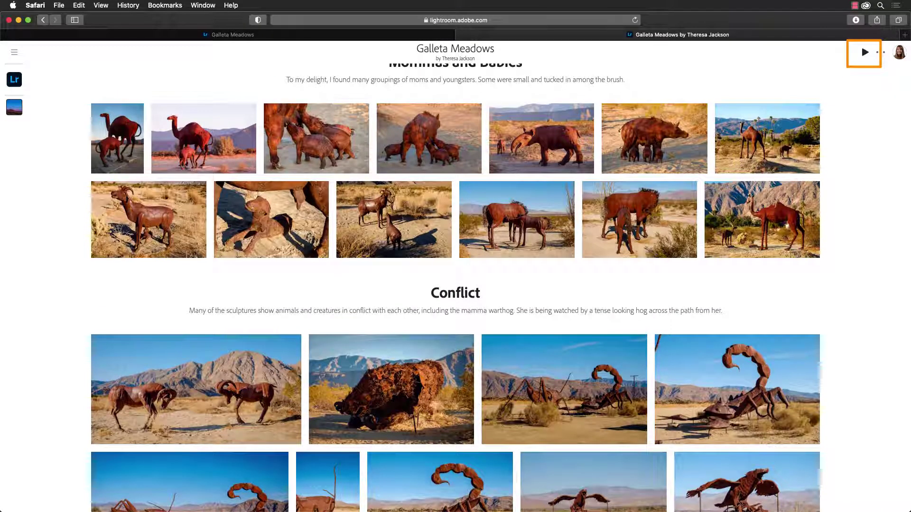
- Preview the gallery as a slideshow, and check the Activity comments on the red camel photo in the Predawn section before closing it
left_click(865, 52)
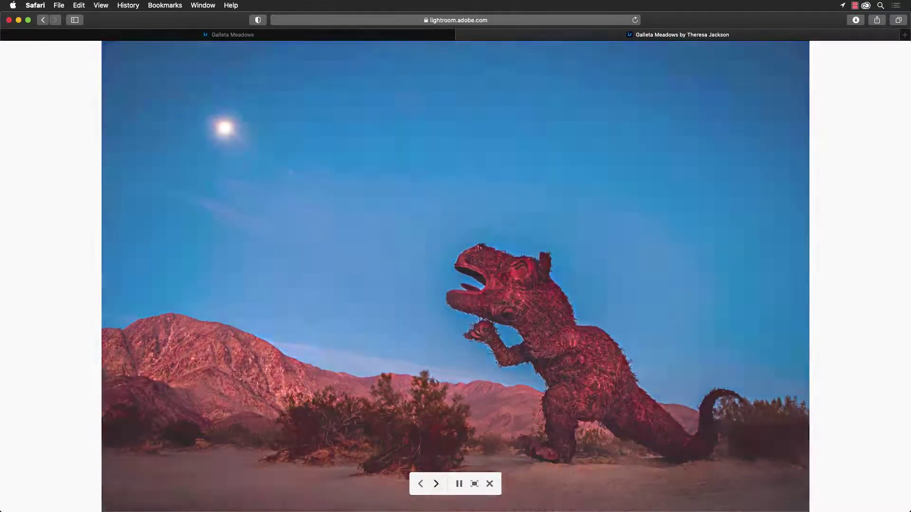
key("Escape")
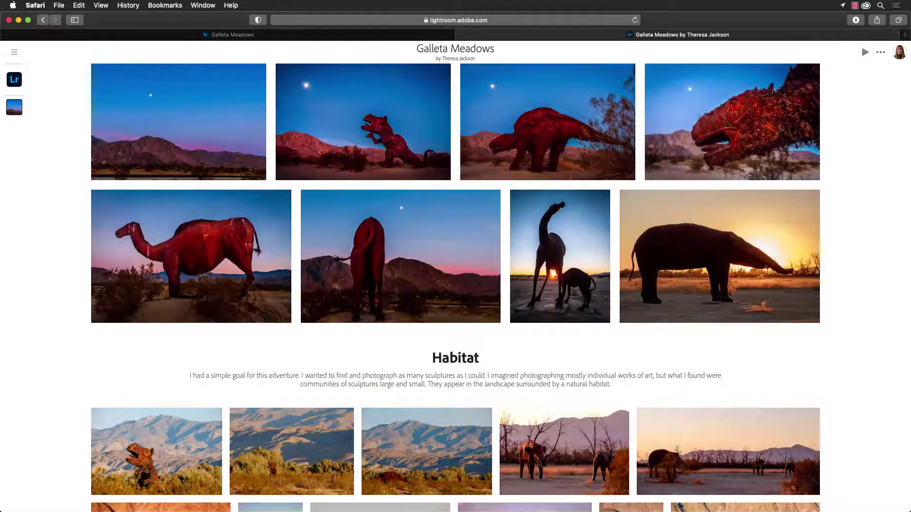
left_click(192, 257)
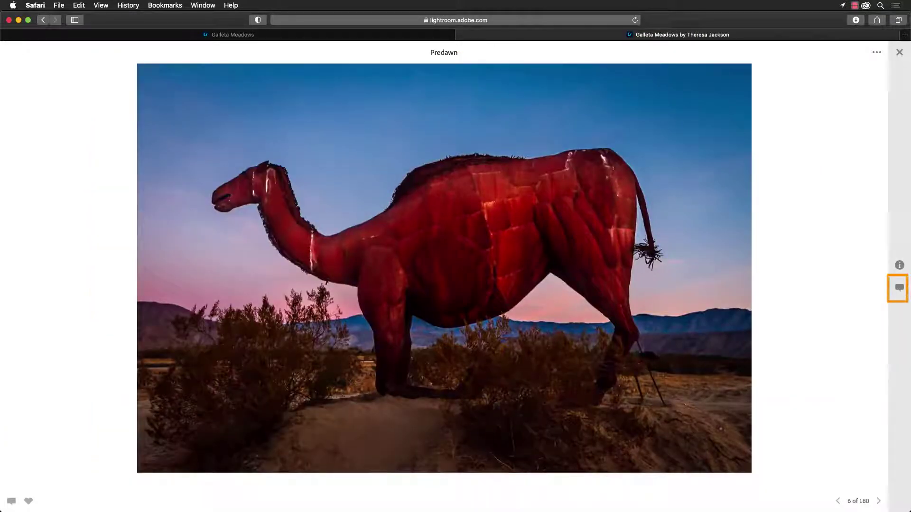
left_click(899, 288)
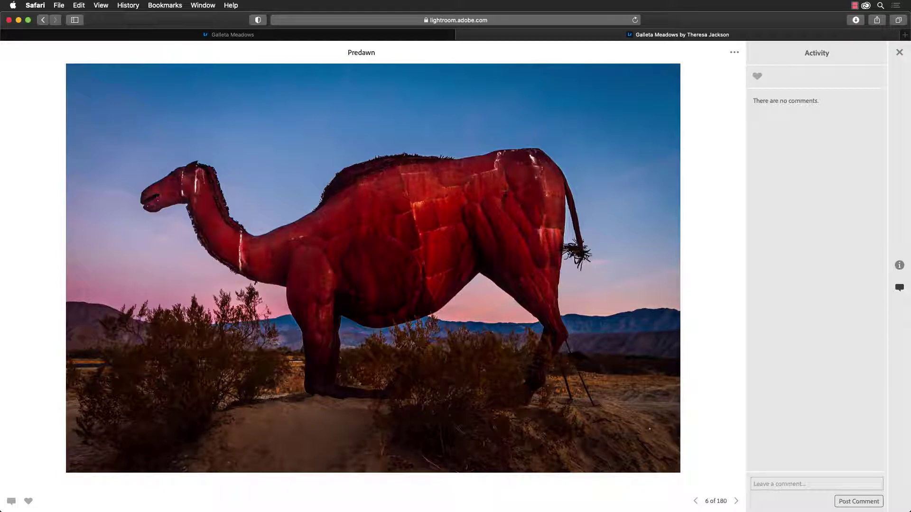
left_click(900, 52)
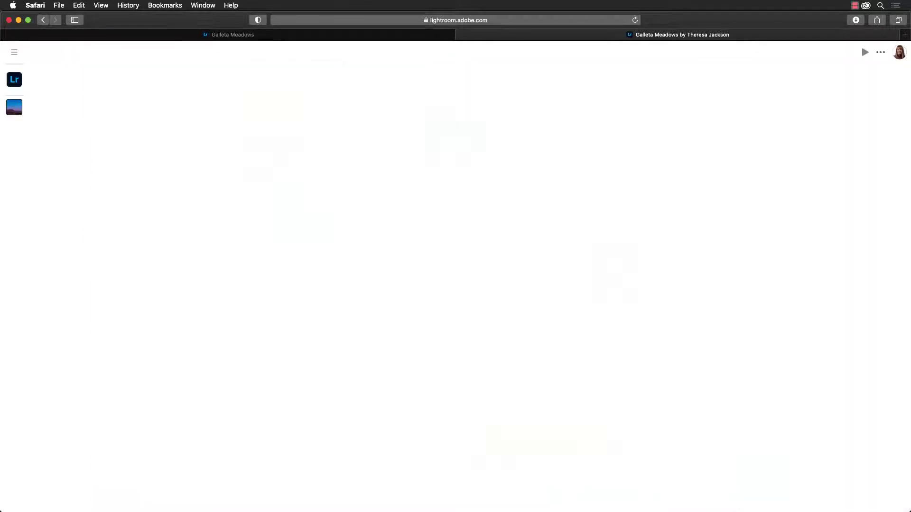
left_click(899, 52)
left_click(899, 52)
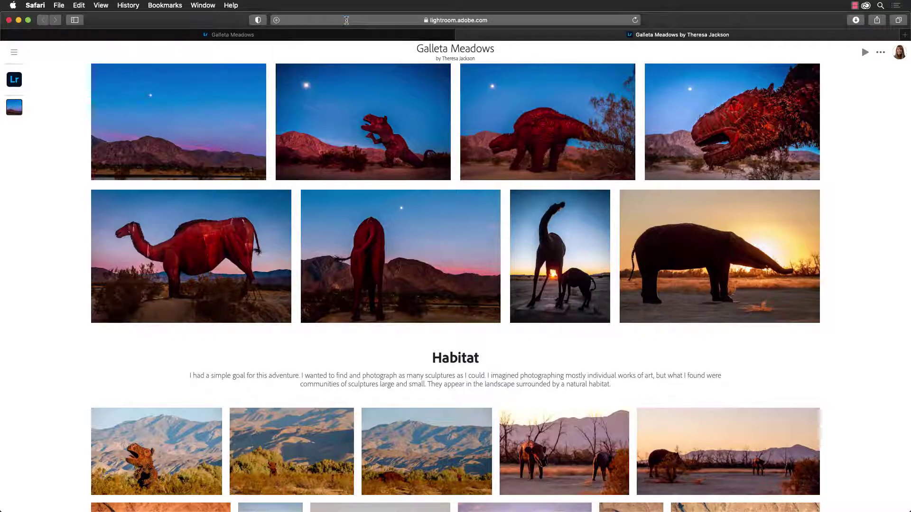
- Go to the Adobe Spark website at spark.adobe.com
left_click(324, 21)
type("spar.ad")
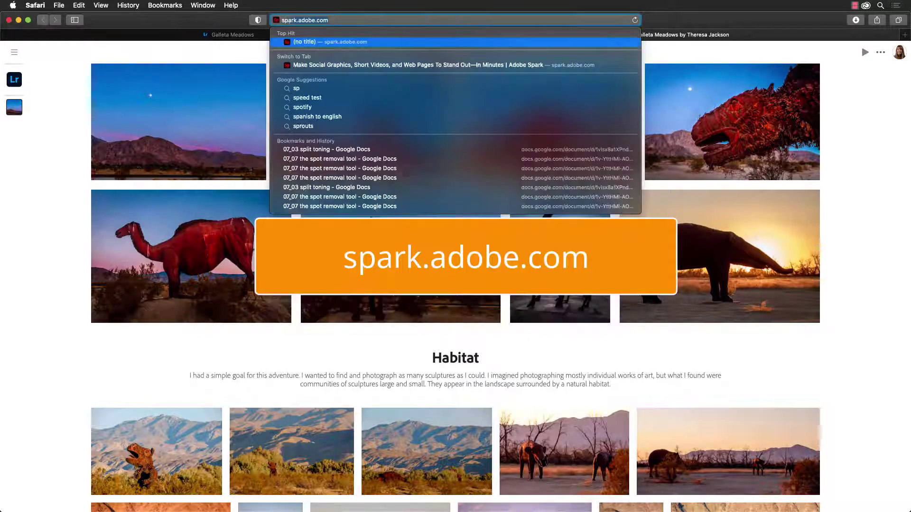
type("boe")
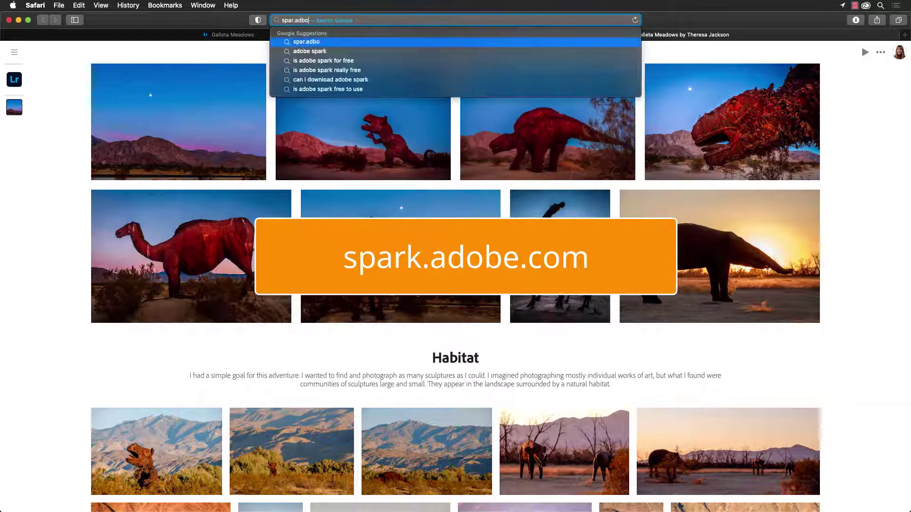
key("BackSpace")
key("BackSpace")
key("BackSpace")
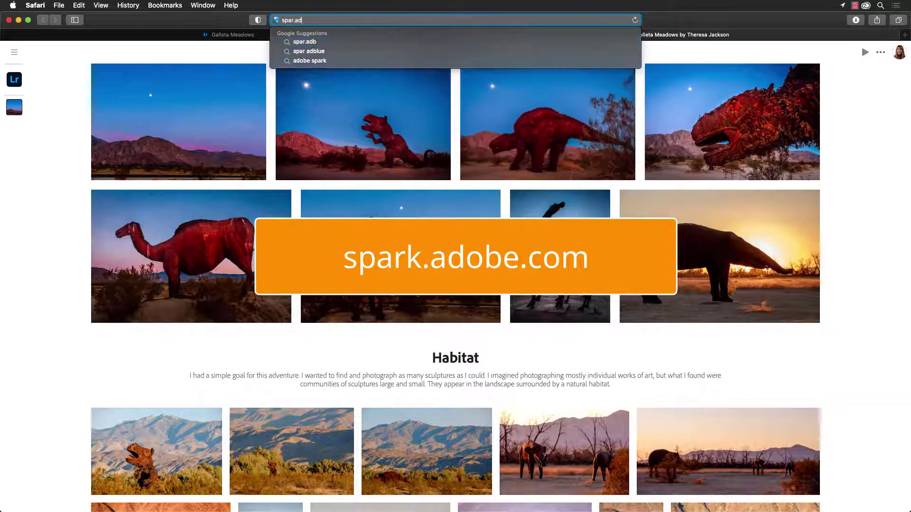
type("obe")
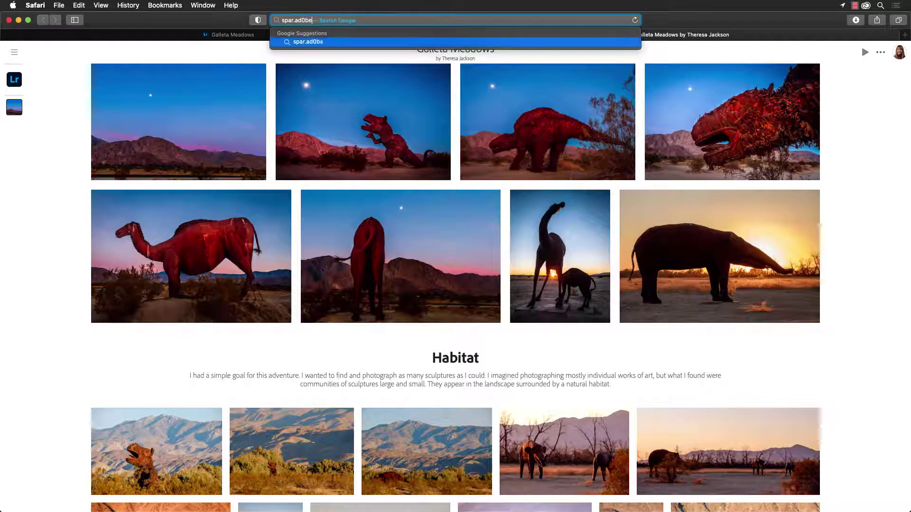
key("Return")
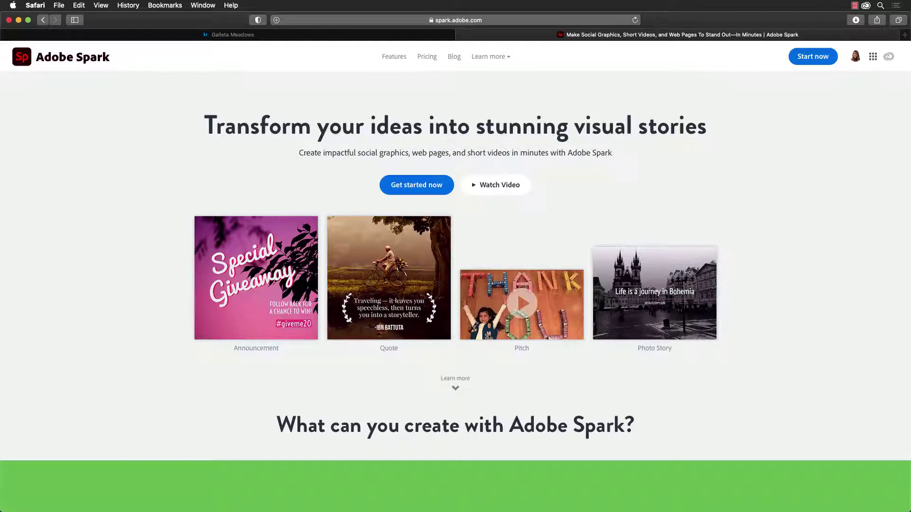
- Enter the Adobe Spark workspace and create a new Web page project
left_click(811, 66)
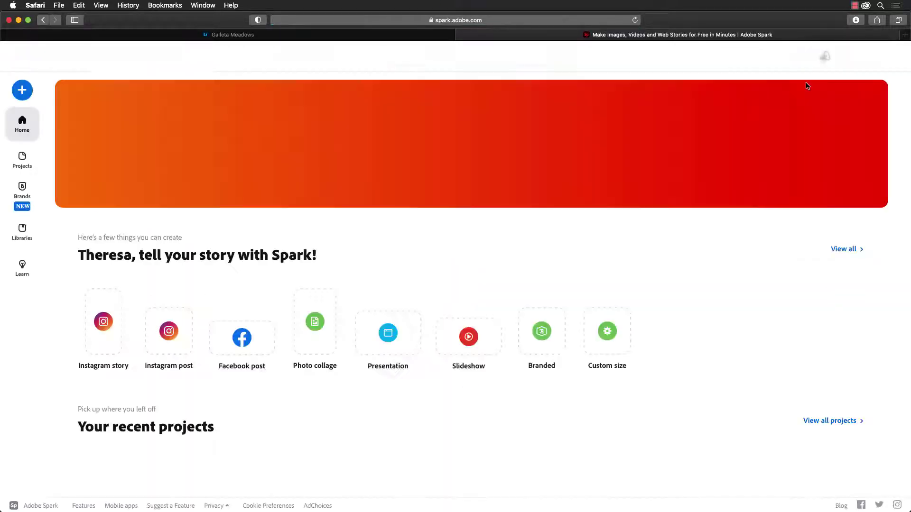
scroll(546, 251, "down", 2)
scroll(584, 222, "up", 2)
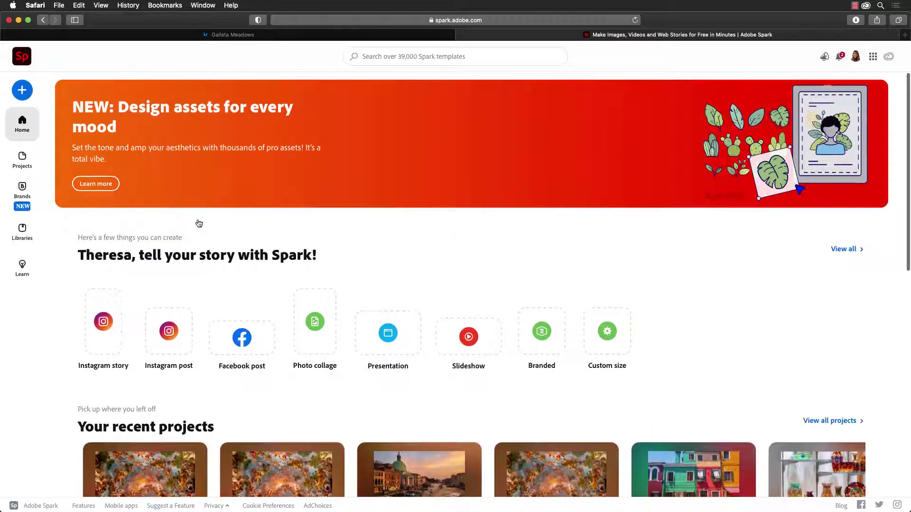
left_click(22, 94)
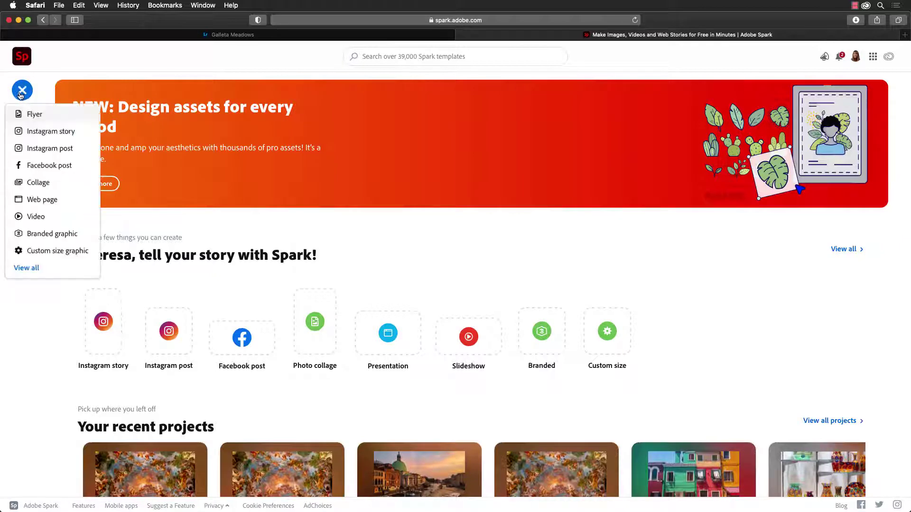
left_click(49, 201)
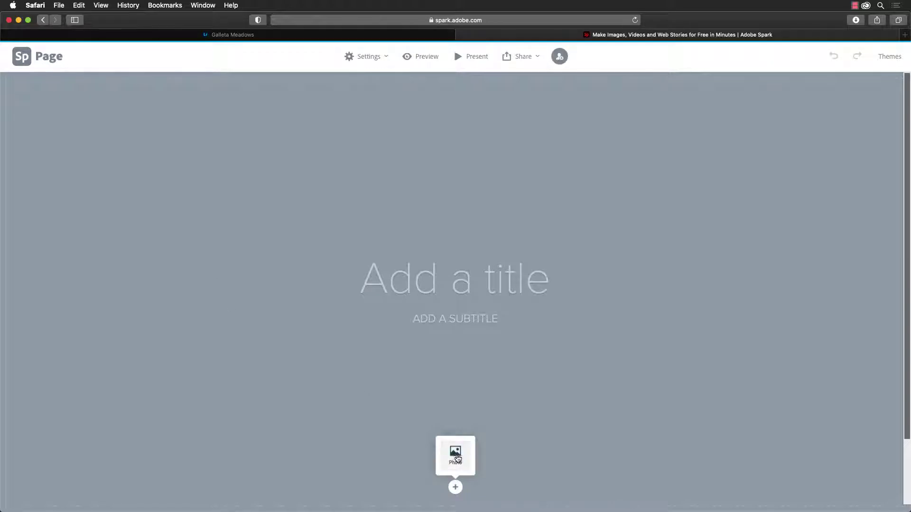
- Browse the Lightroom albums available as a photo source for the page's title section, and cancel the import
left_click(455, 455)
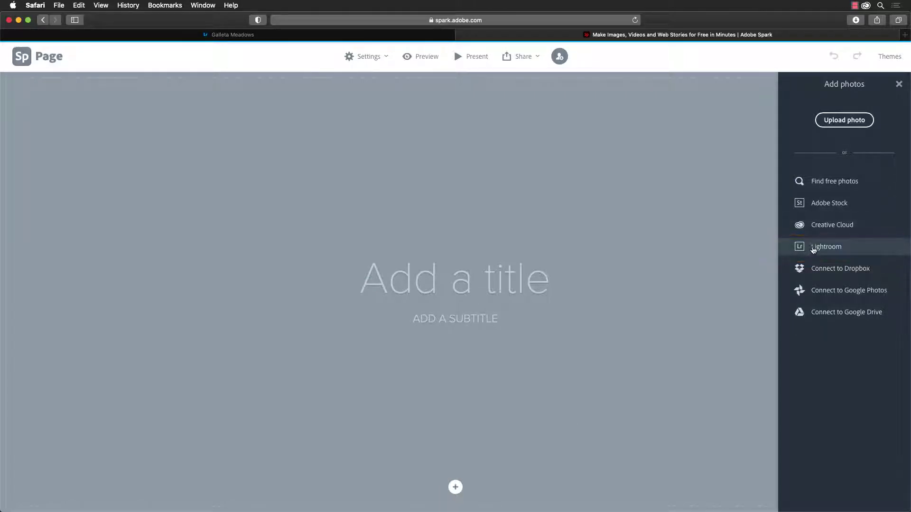
left_click(813, 249)
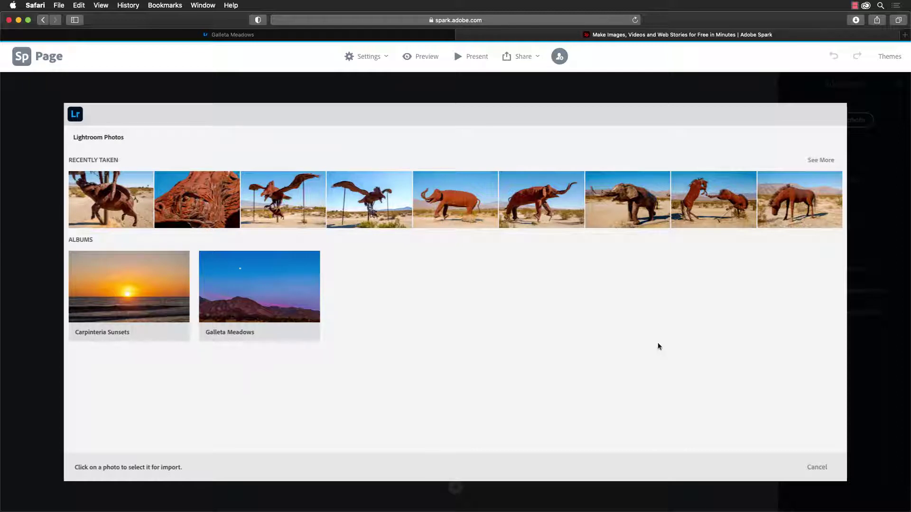
left_click(817, 467)
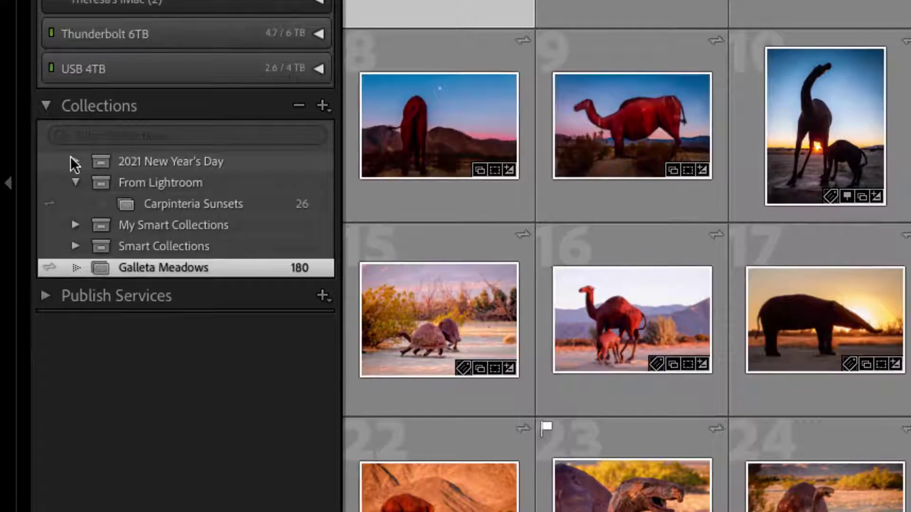
- Switch to Lightroom Classic, expand the 2021 New Year's Day collection set and open the cloud sync status
left_click(75, 161)
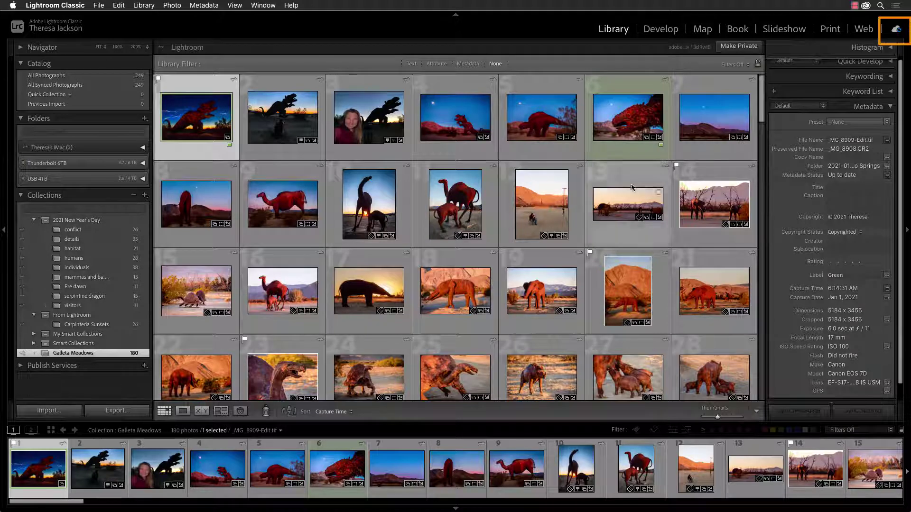
left_click(895, 29)
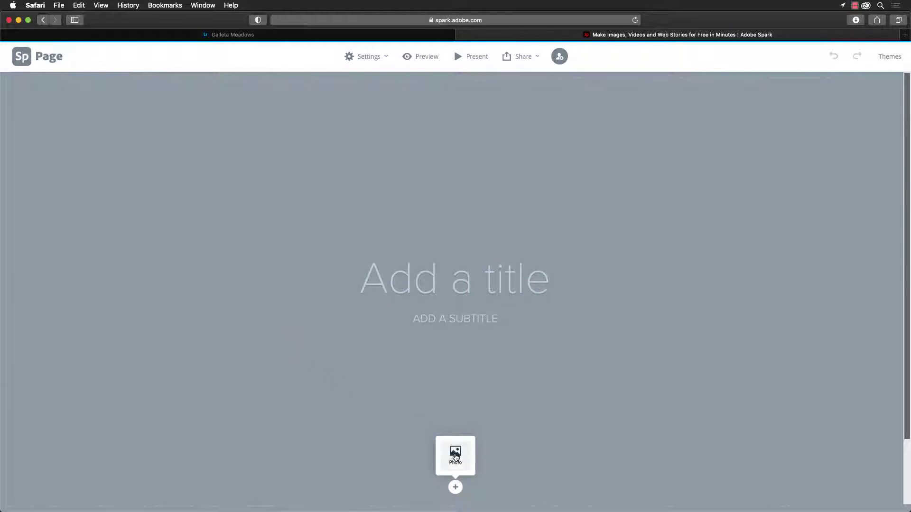
- Set the moonlit mountain photo from the Lightroom album Pre dawn as the Spark page's title background
left_click(455, 455)
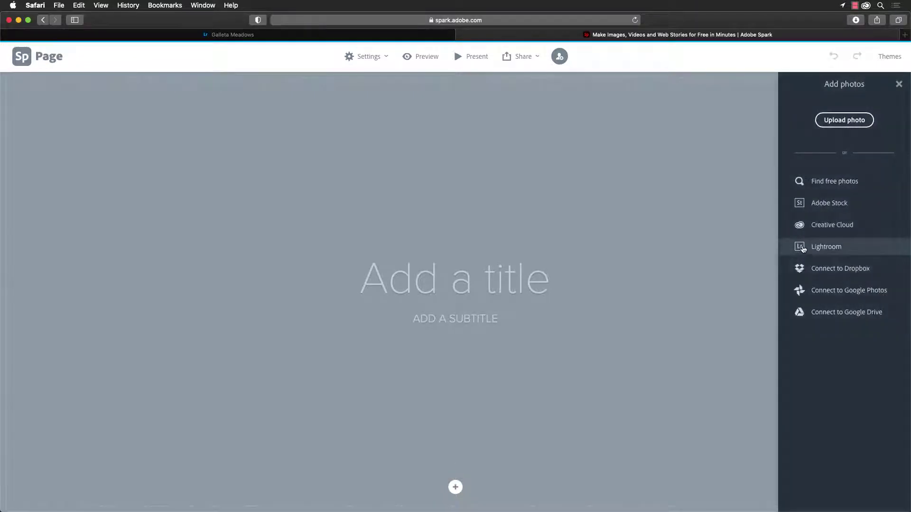
left_click(802, 246)
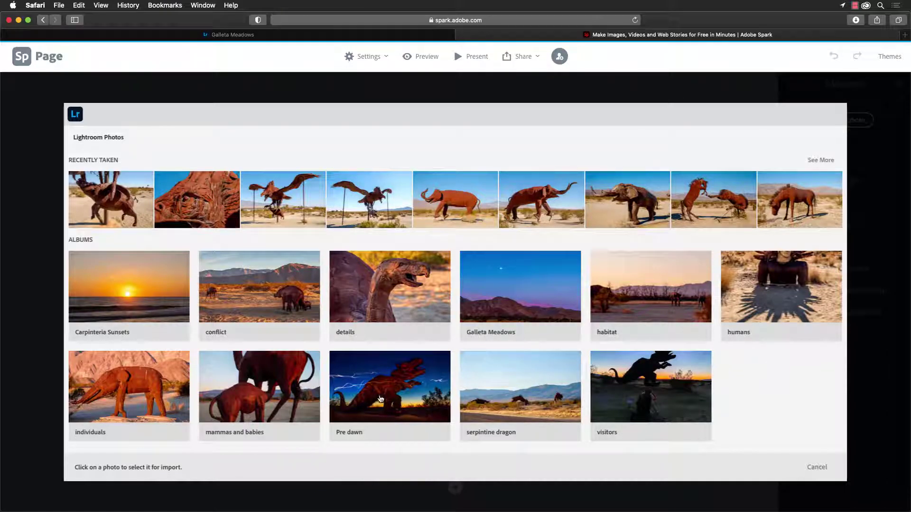
left_click(380, 399)
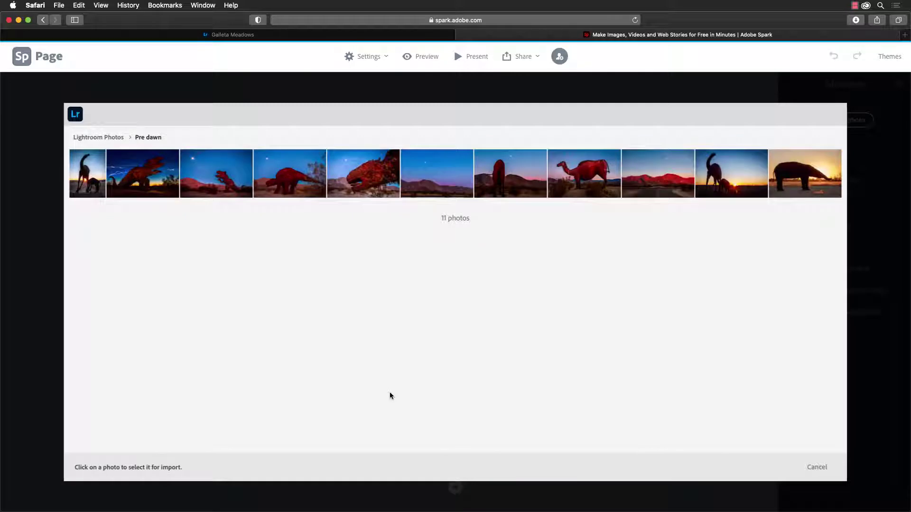
left_click(439, 182)
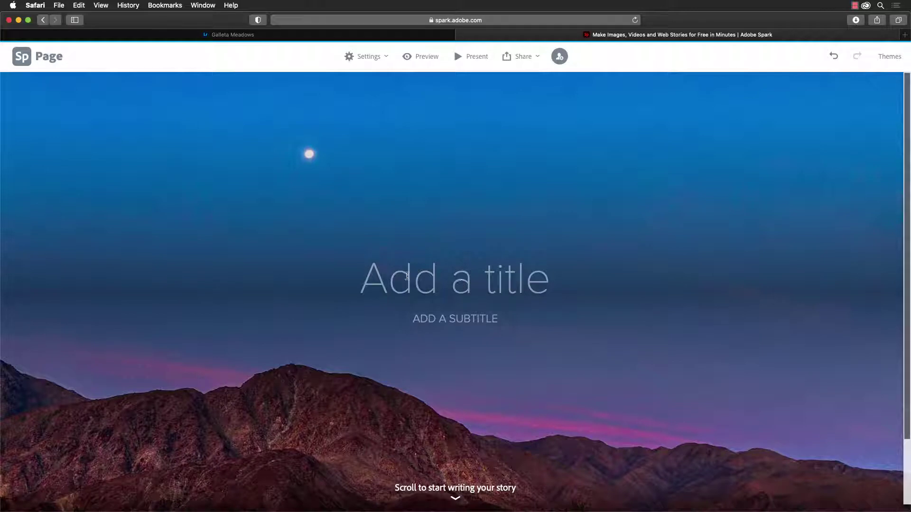
- Title the page "January 1, 2021" and add the subtitle "GALLETA MEADOWS, BORREGO SPRINGS"
left_click(407, 276)
type("Jan")
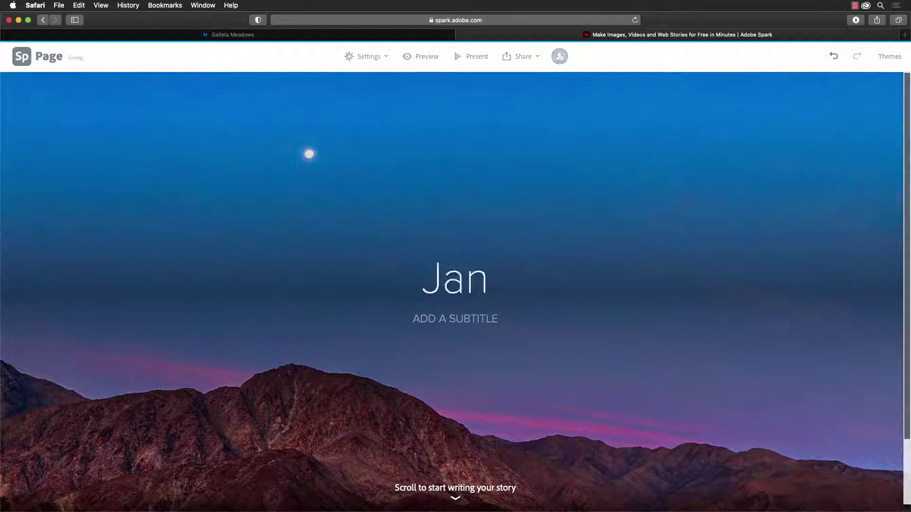
type("uary 1.")
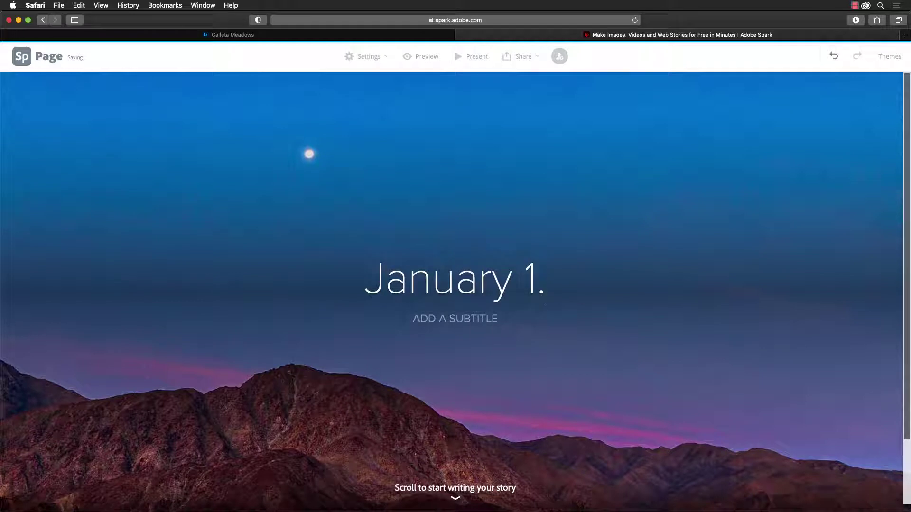
key("BackSpace")
type(", 2")
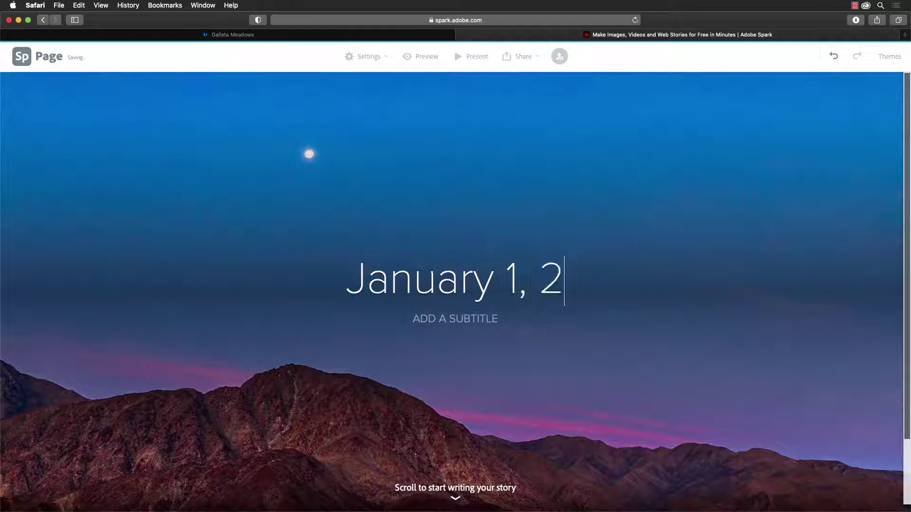
type("021")
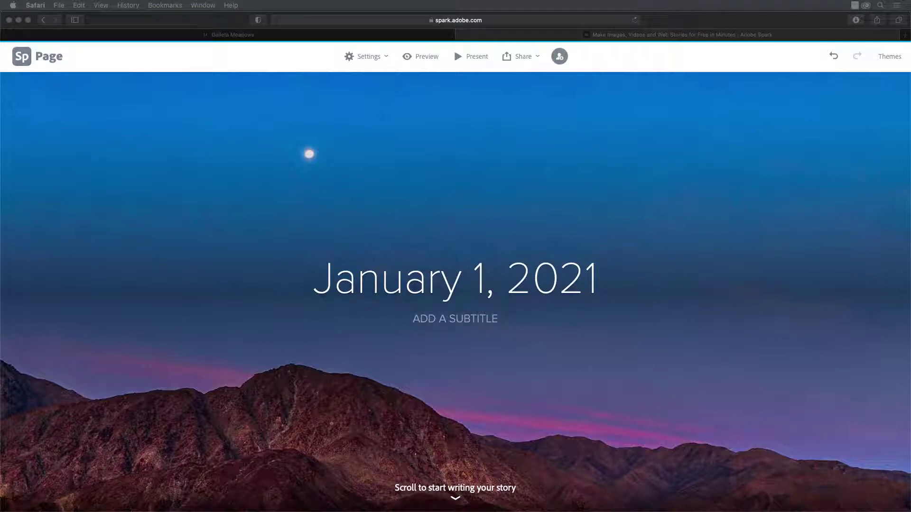
left_click(444, 323)
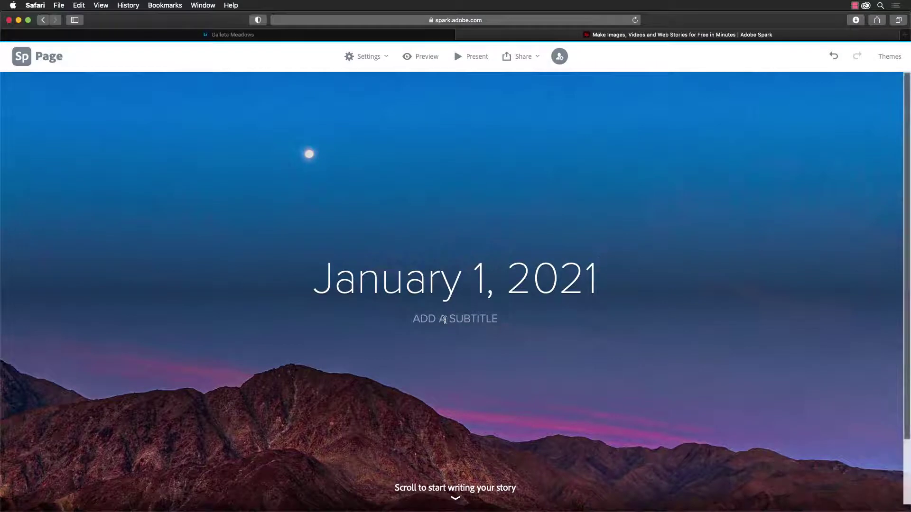
left_click(445, 320)
type("GALLETA MEADOWS, BORREGO SPRINGS")
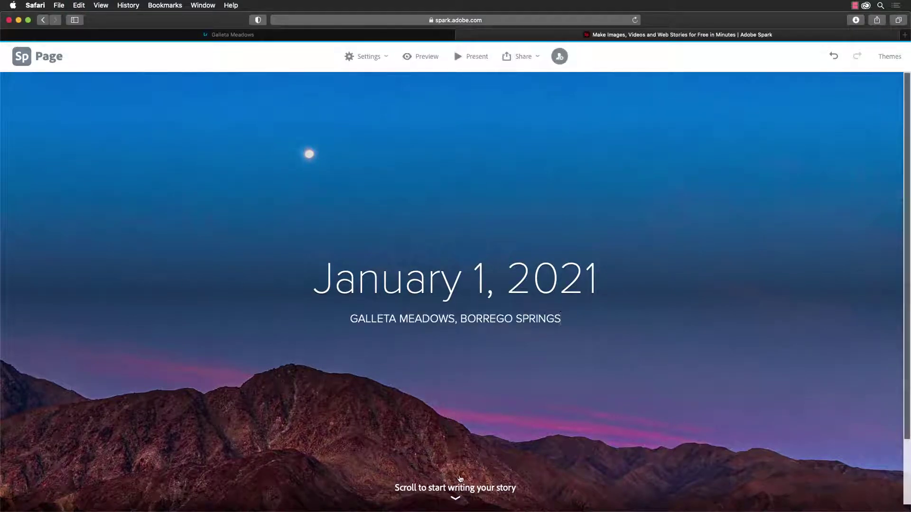
- Add a text block below the title section with the H1 heading "New Year's Birthday"
scroll(458, 489, "down", 2)
scroll(458, 490, "down", 3)
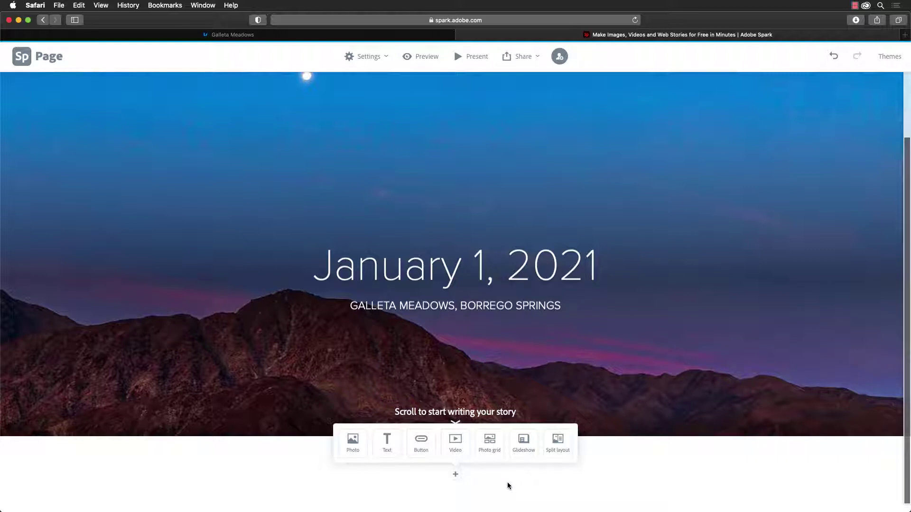
left_click(387, 441)
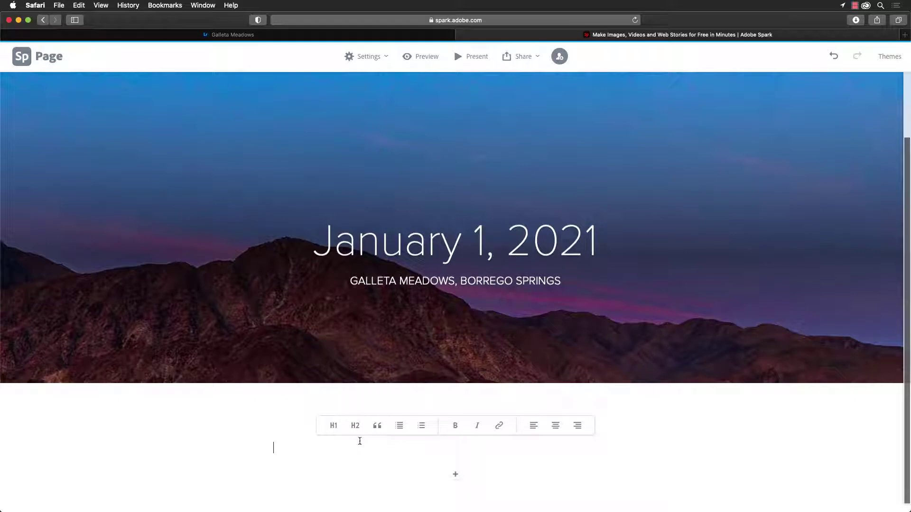
left_click(334, 425)
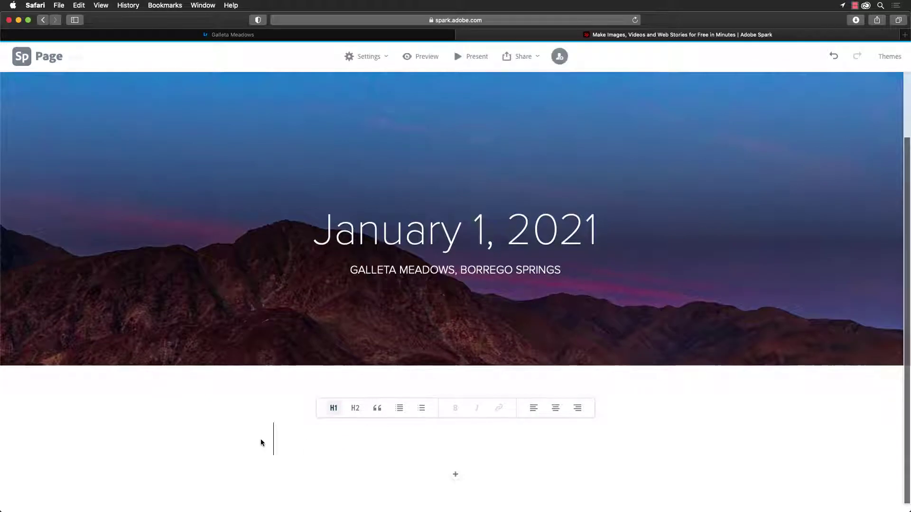
type("New Year's")
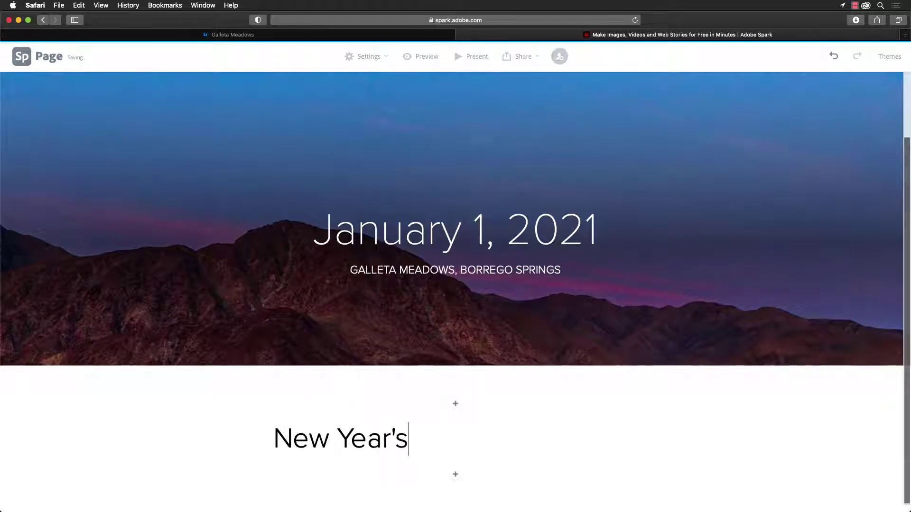
type(" Birthday")
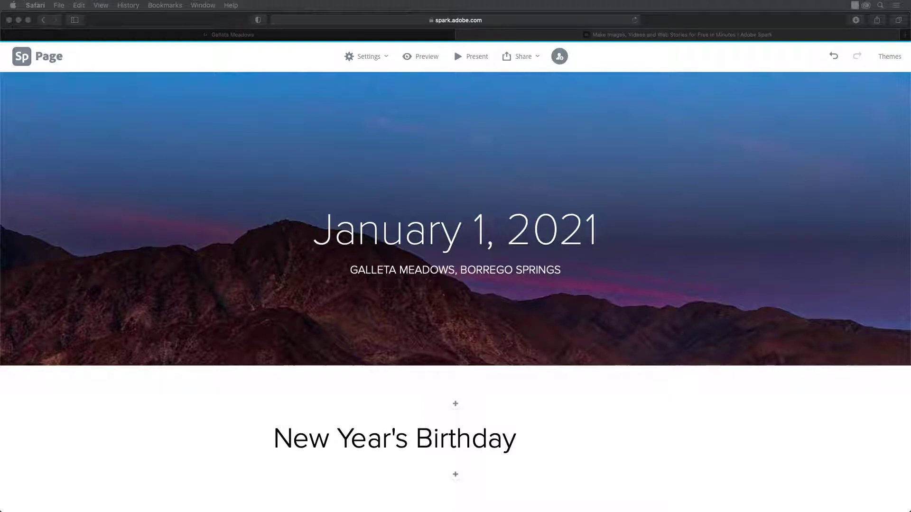
- Add body text under the heading with two paragraphs about the Borrego Springs adventure and the early-morning plan to photograph the desert sculptures
left_click(334, 465)
left_click(456, 475)
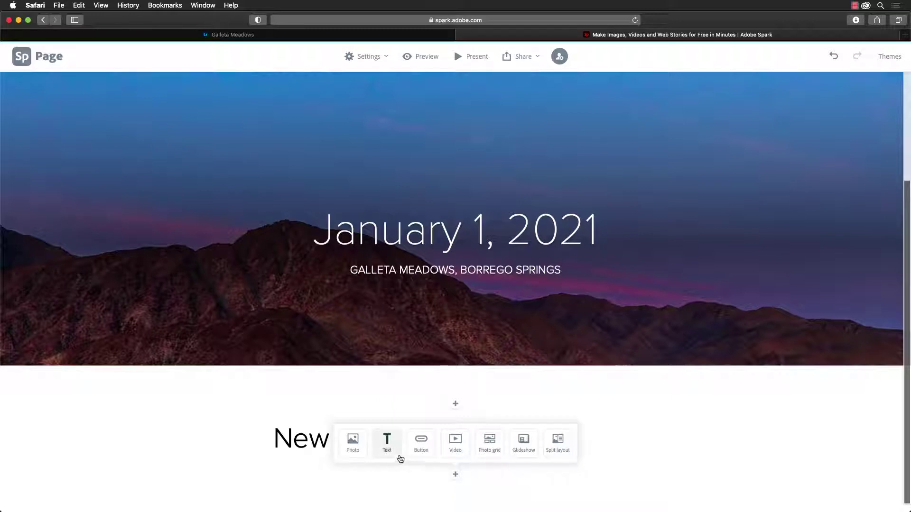
left_click(386, 442)
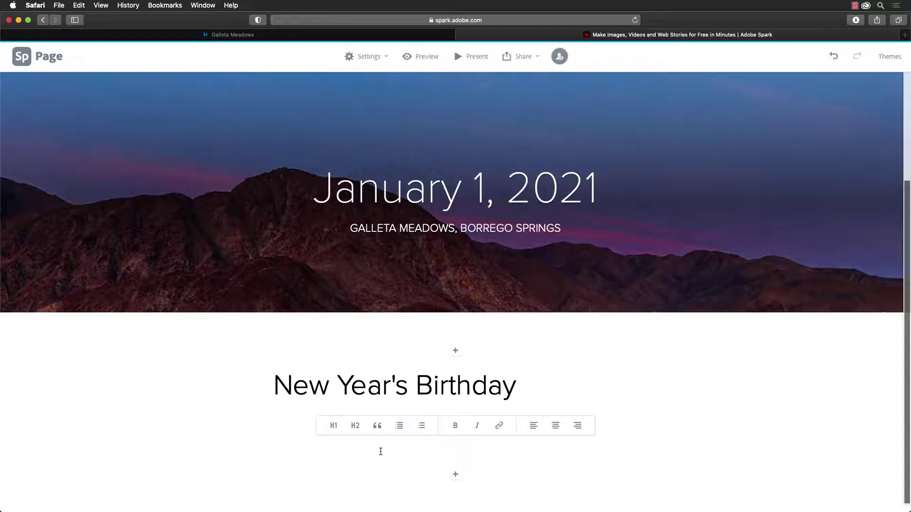
type("My birthday is New Year’s Day. Every year I try to have an adventure, or at least get out of the house for a while. This year I really needed an adventure. I found it in Borrego Springs about 1.5 hours from our home. The desert seemed like a good option for a COVID-19 safe adventure, away from crowds of people, and an opportunity for me to see the metal sculptures by Ricardo Breceda. As I formulated the plan in my head, I imagined being out there photographing the sculptures at sunrise. It seemed like a good idea when I fantasized about it, but when the alarm went off at 3:30am the plan seemed completely insane. I had no real idea of what I wanted to photograph, no precise knowledge of the sculptures’ locations, let alone how I would find any in the dark of night. Somehow thankfully, with Blaise’s support, we got up and headed out shortly after 4am.")
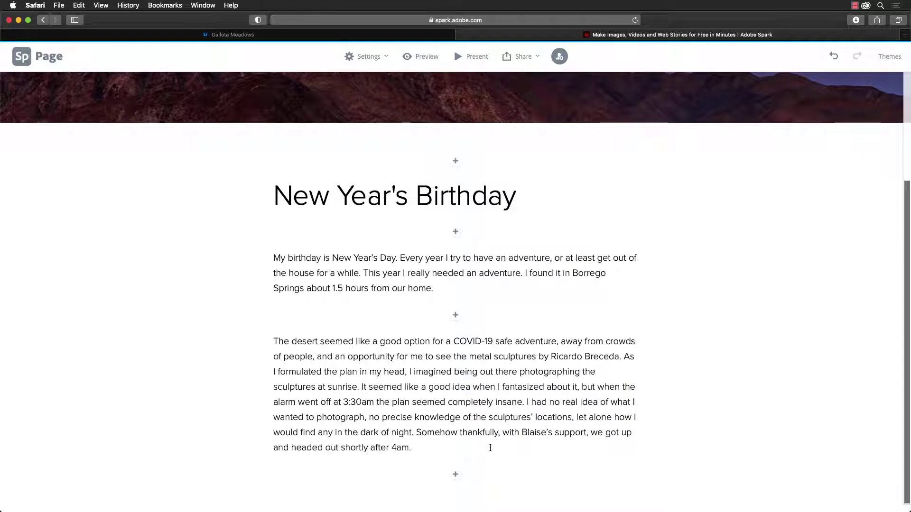
- Insert the Giant Sloth light-streak photo from the Pre dawn Lightroom album below the text and display it at full width
left_click(455, 476)
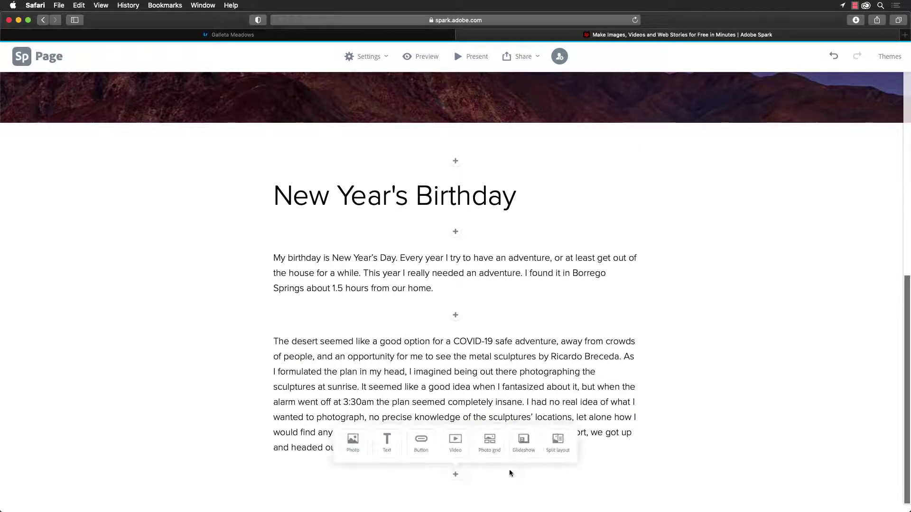
left_click(352, 443)
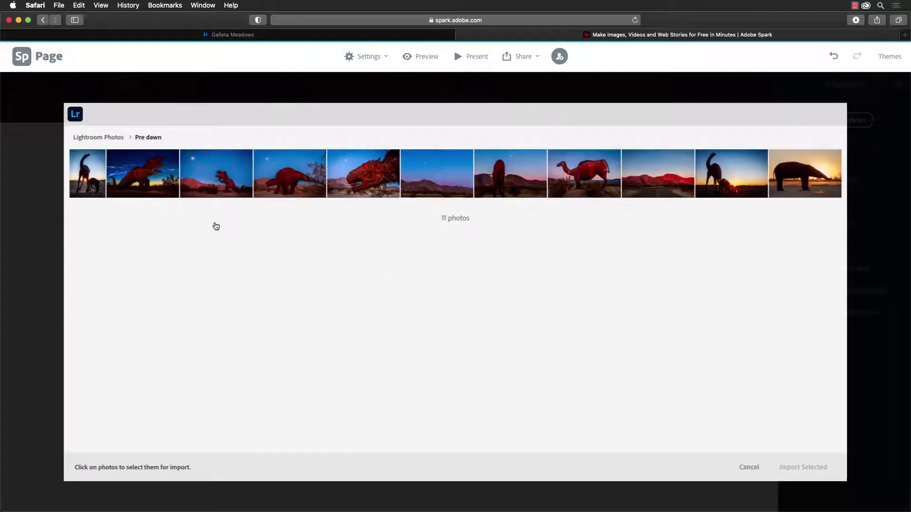
left_click(147, 179)
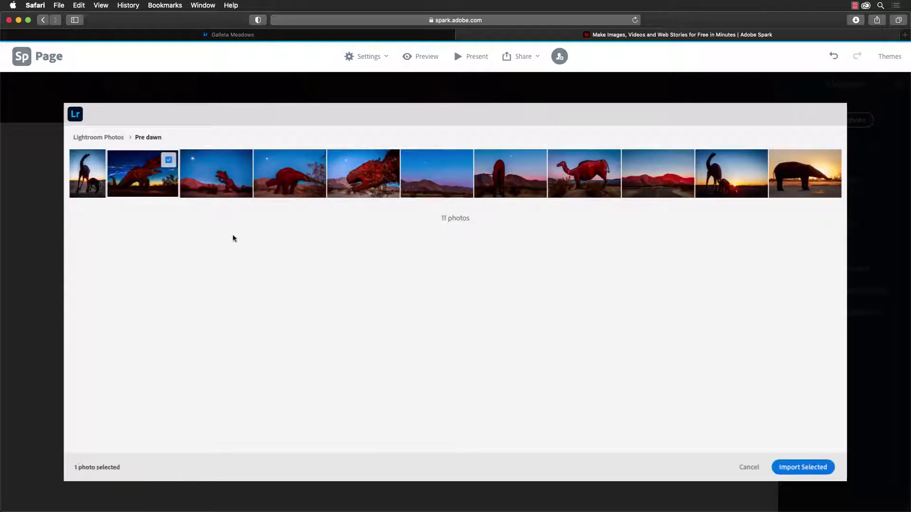
left_click(800, 468)
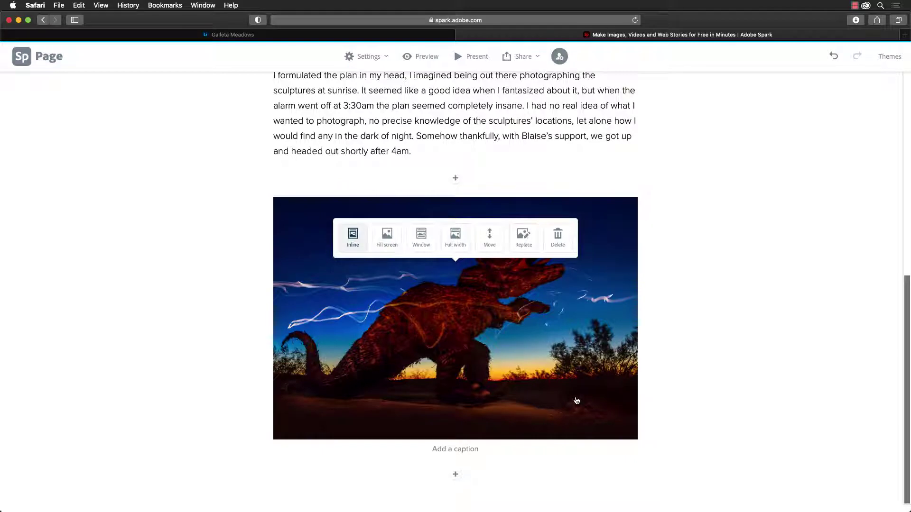
left_click(458, 237)
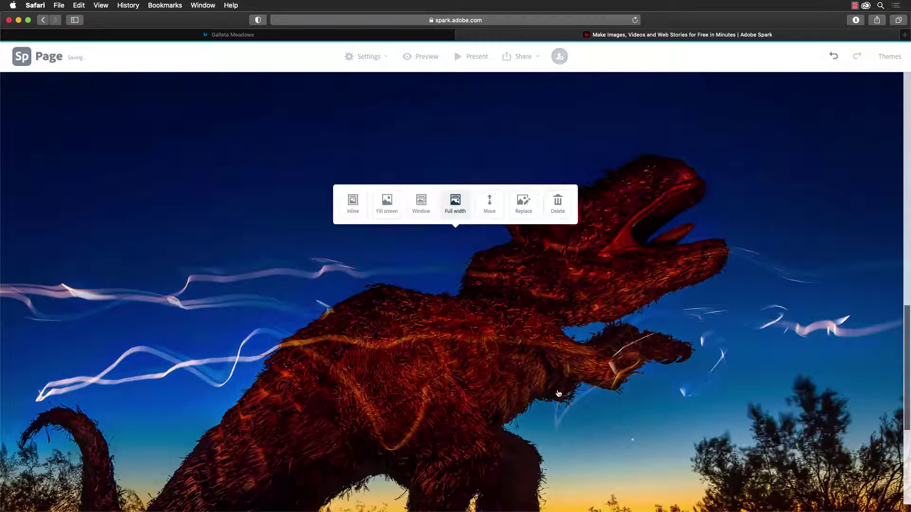
- Caption the photo with "The giant sloth image was created by blending five different captures in Photoshop" and an explanation of the Lume Cube light streaks
scroll(559, 393, "down", 6)
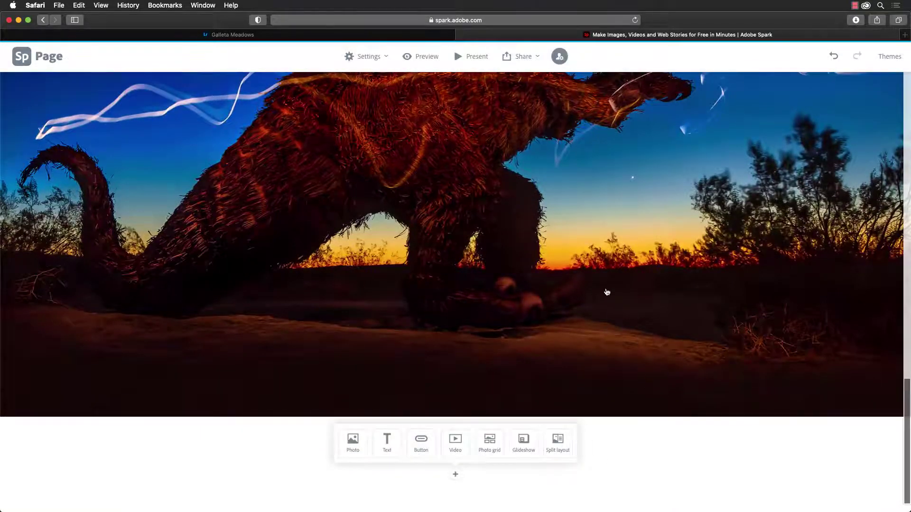
scroll(613, 302, "up", 4)
scroll(593, 298, "down", 2)
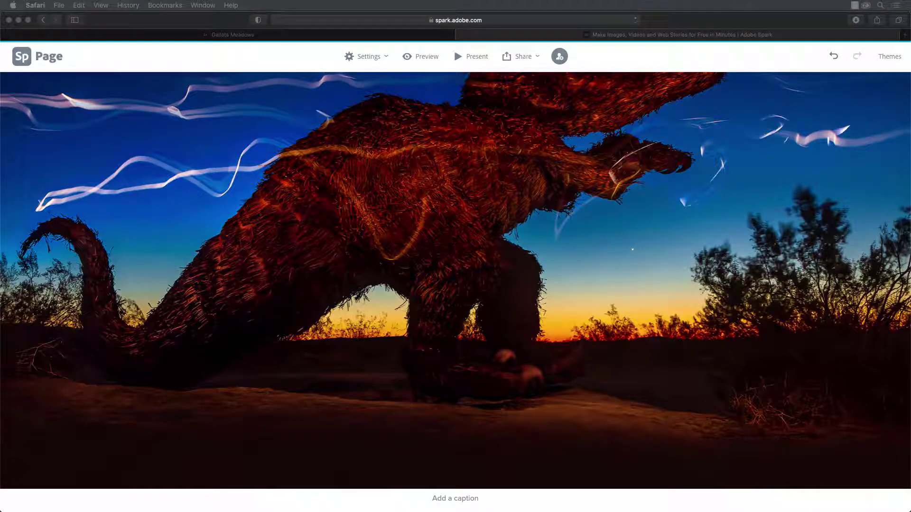
left_click(452, 499)
left_click(464, 496)
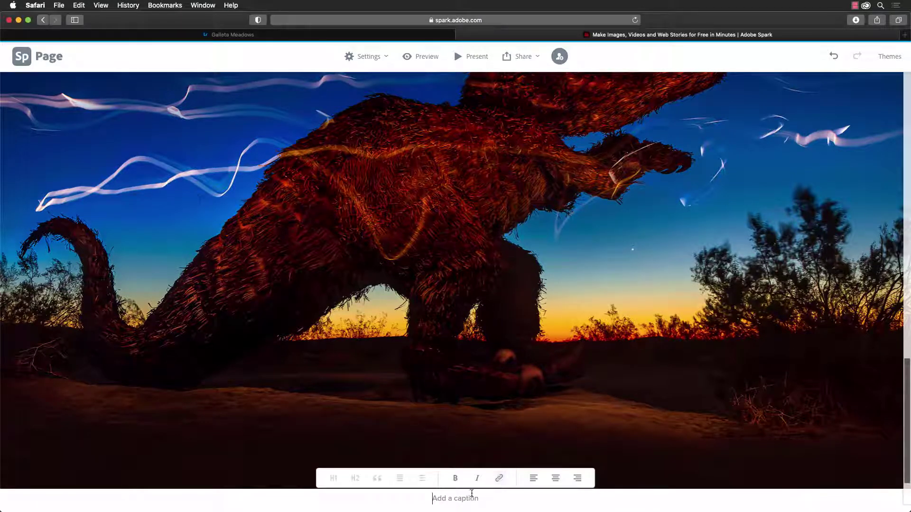
type("The giant sloth image was created by blending five different captures in Photoshop. The light streaks were caused by me running around the sculpture with a Lume Cube light in my hand during the long exposures.")
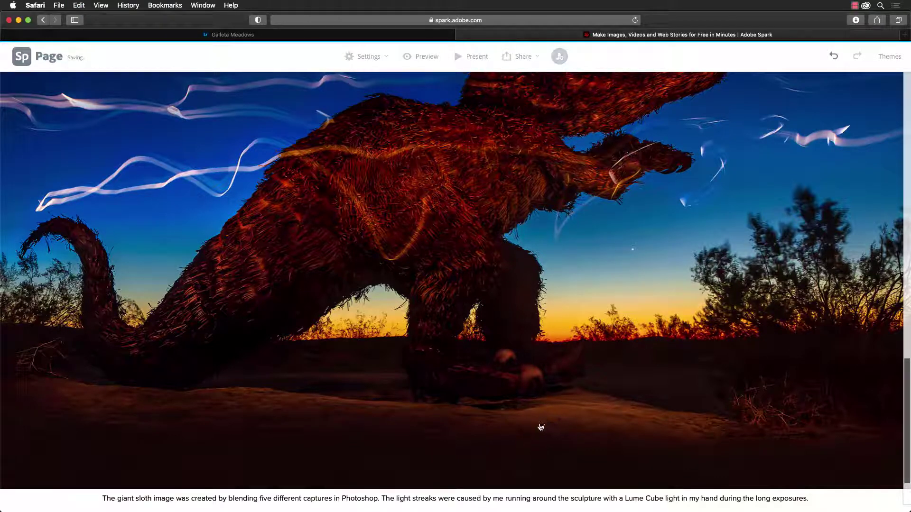
- Add a text block below the photo beginning "It was dark when we arrived on the desert floor" and describing the Giant Sloth shot
scroll(557, 425, "down", 2)
scroll(558, 426, "down", 3)
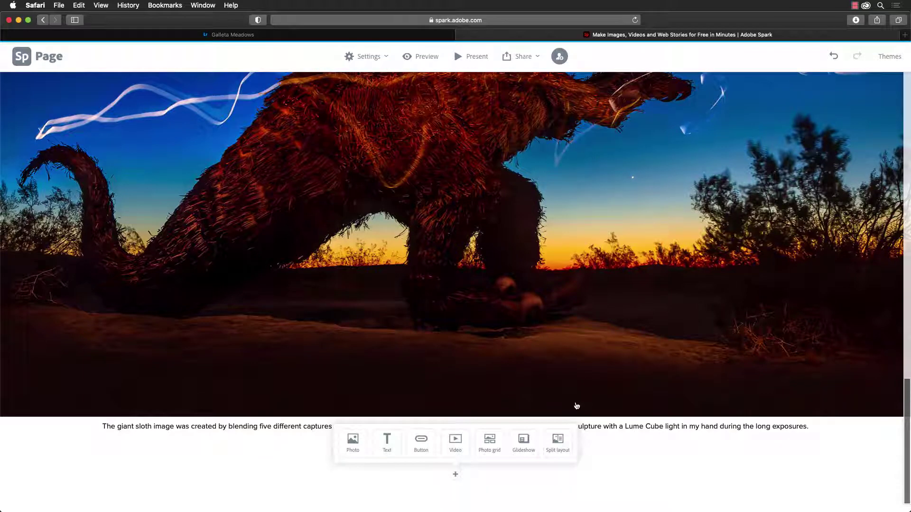
left_click(386, 447)
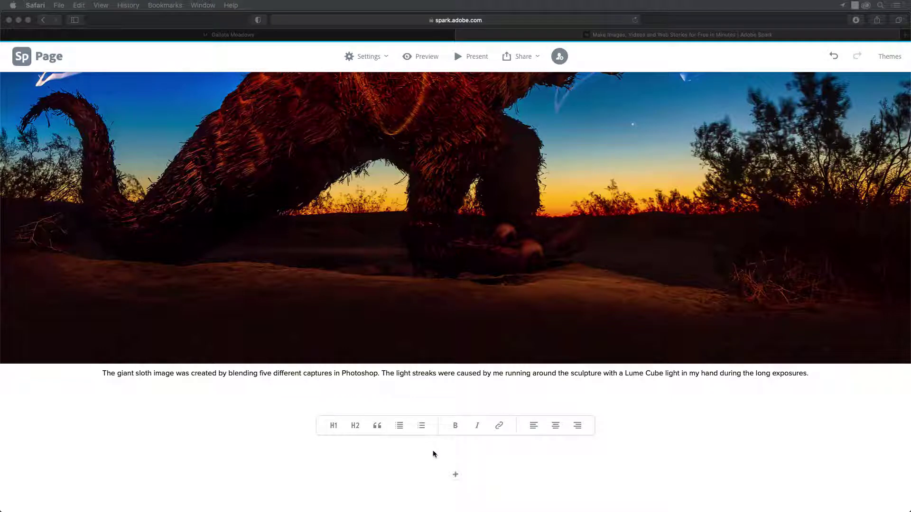
left_click(453, 461)
type("It was dark when we arrived on the desert floor, but the moonlight allowed us to see silhouettes of some larger sculptures. I saw the outline of the Giant Sloth, not too far off the road, with the horizon beginning to glow behind it. This seemed like a good place to set up my camera. The image above is the result of that decision.")
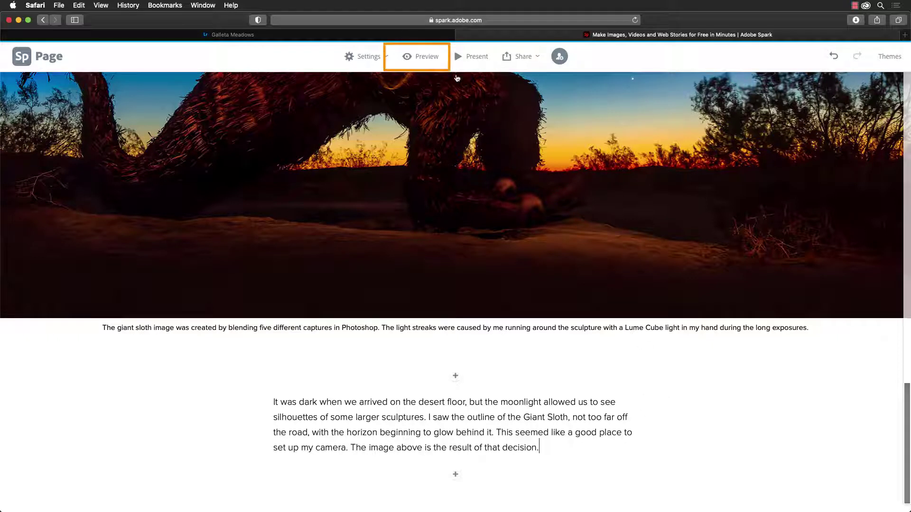
- Preview the finished page from the title section to the last paragraph, and return to the editor
left_click(427, 57)
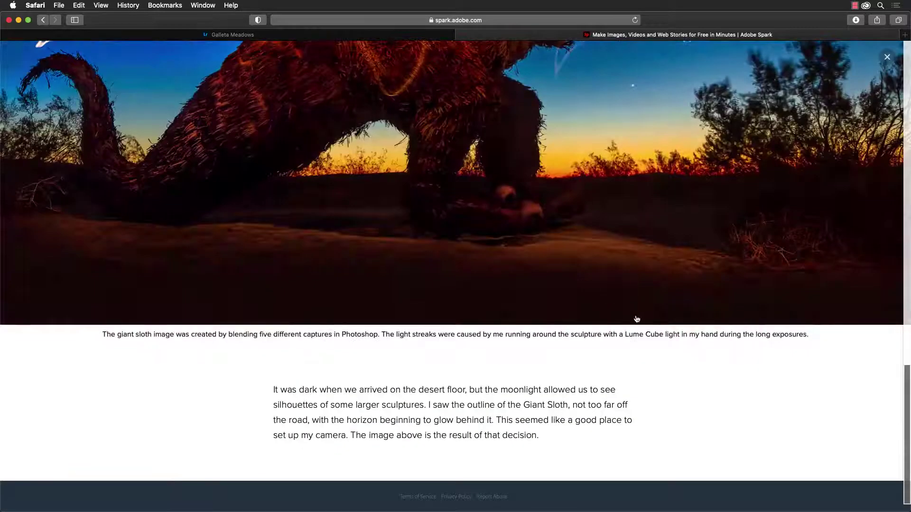
scroll(633, 311, "up", 15)
scroll(639, 318, "up", 12)
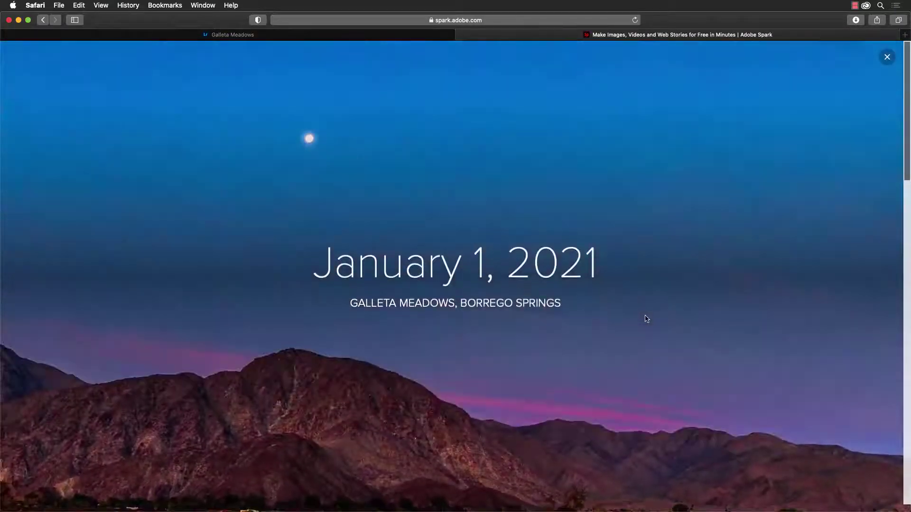
scroll(647, 318, "down", 5)
scroll(649, 318, "down", 10)
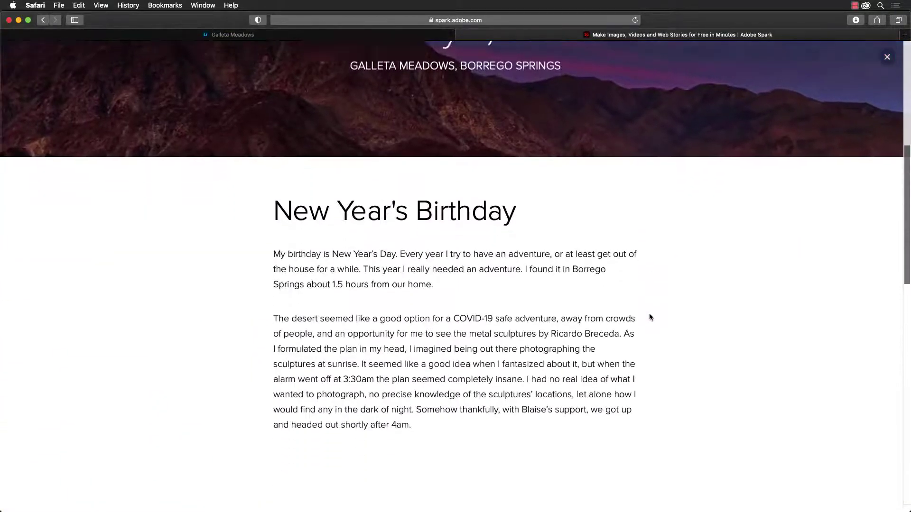
scroll(653, 317, "down", 10)
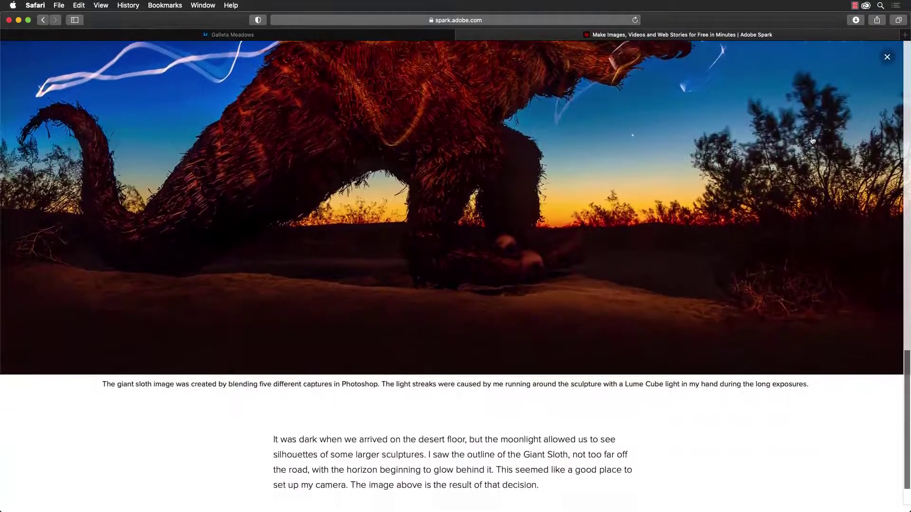
left_click(887, 57)
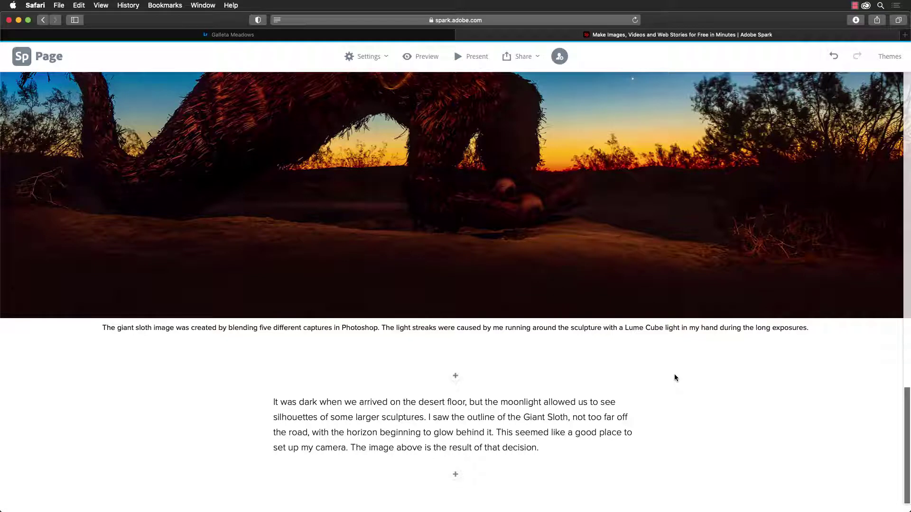
- Add an H1 heading reading "Predawn" between the Giant Sloth photo's caption and the paragraph below it
scroll(226, 415, "up", 1)
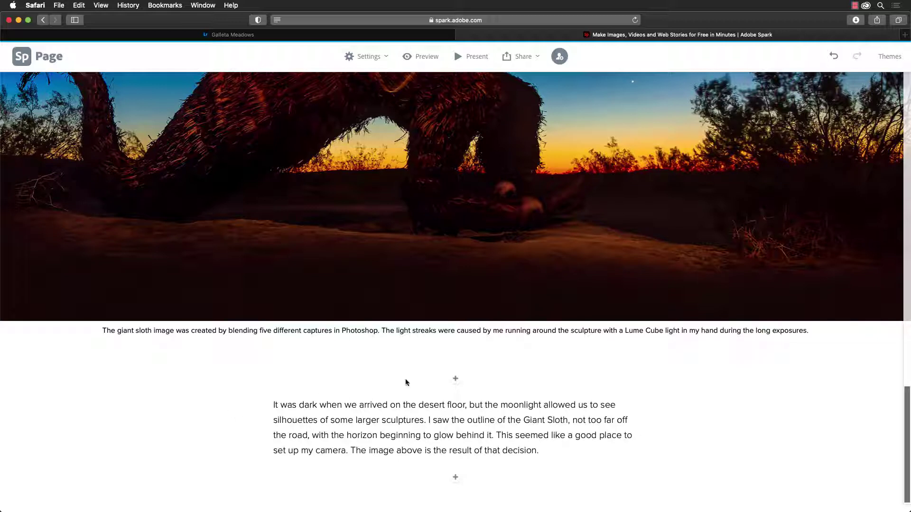
left_click(455, 379)
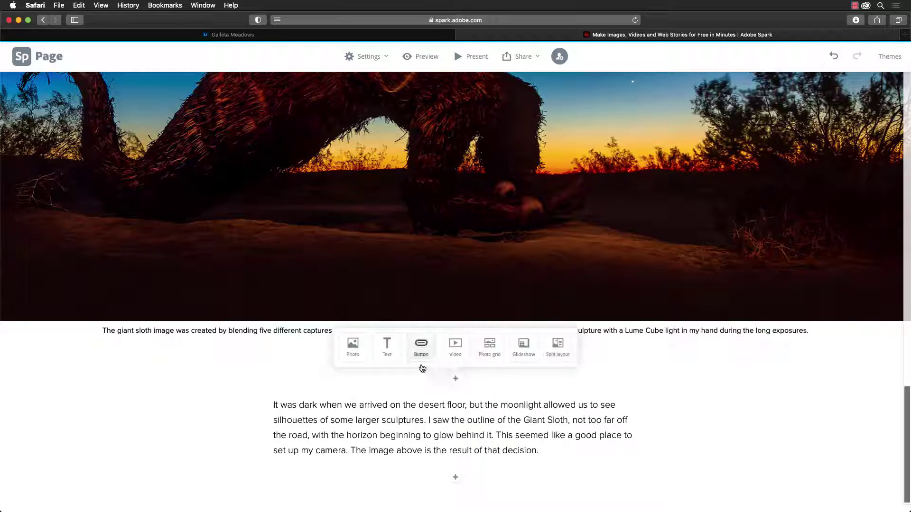
left_click(387, 350)
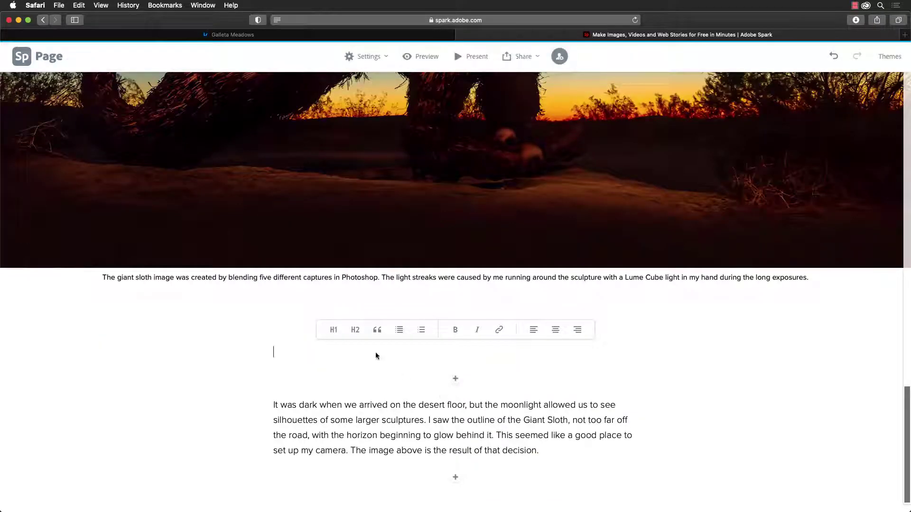
left_click(334, 330)
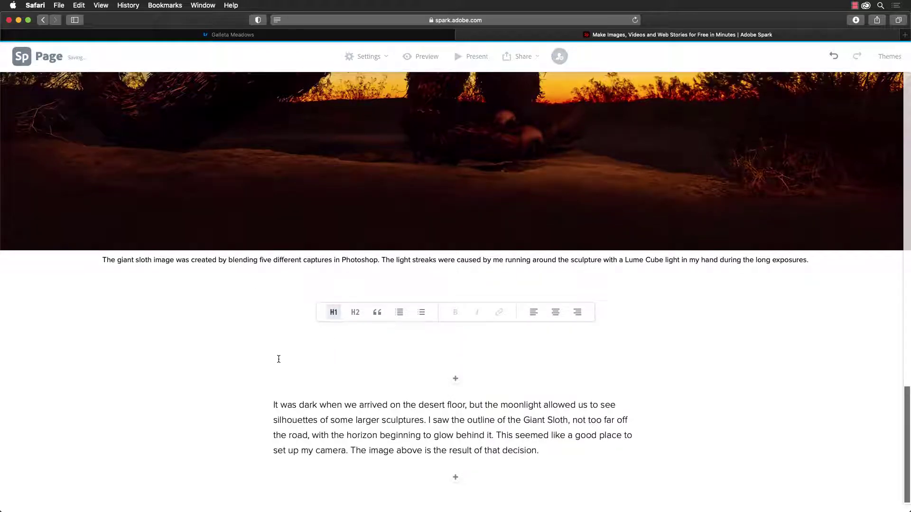
type("Pred")
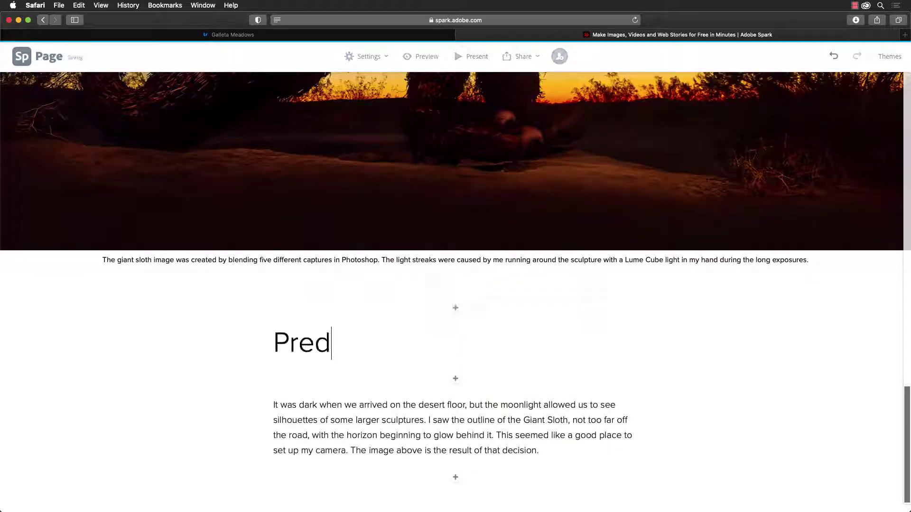
type("awn")
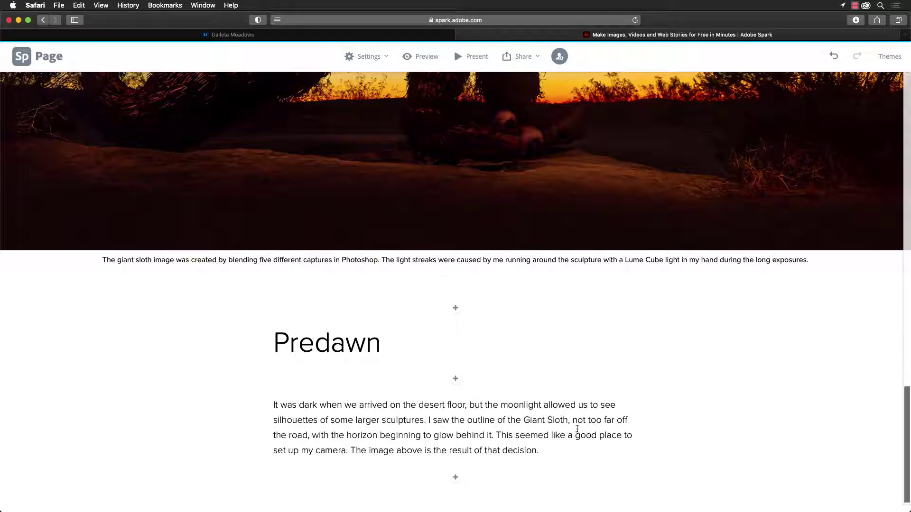
- Insert a glideshow below the last paragraph and open the Pre dawn Lightroom album as its photo source
left_click(455, 481)
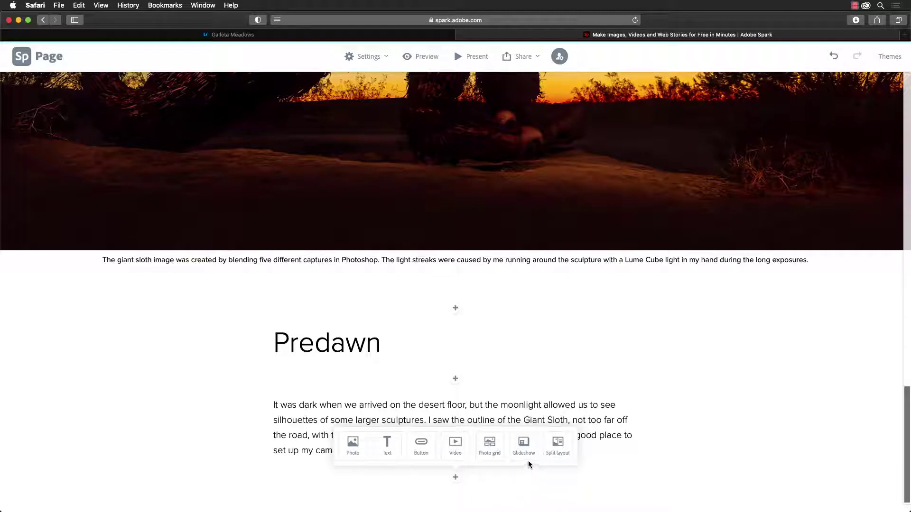
left_click(524, 449)
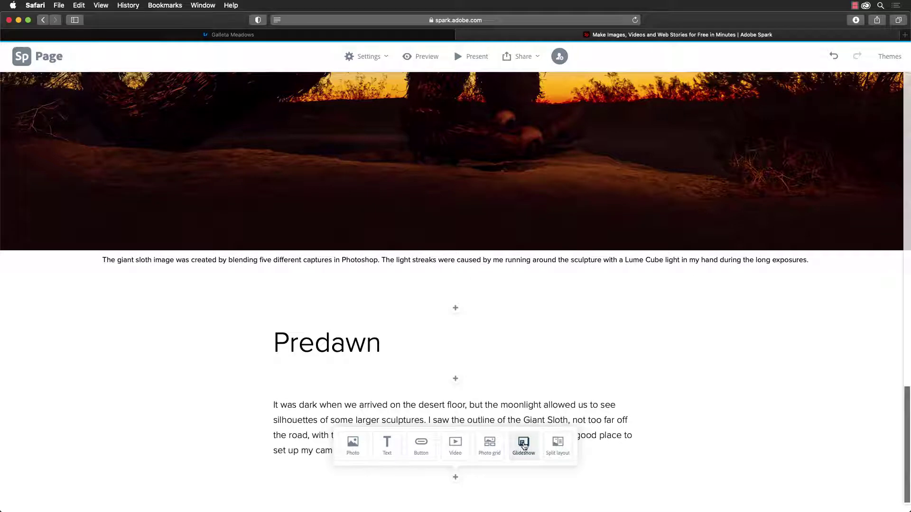
left_click(522, 445)
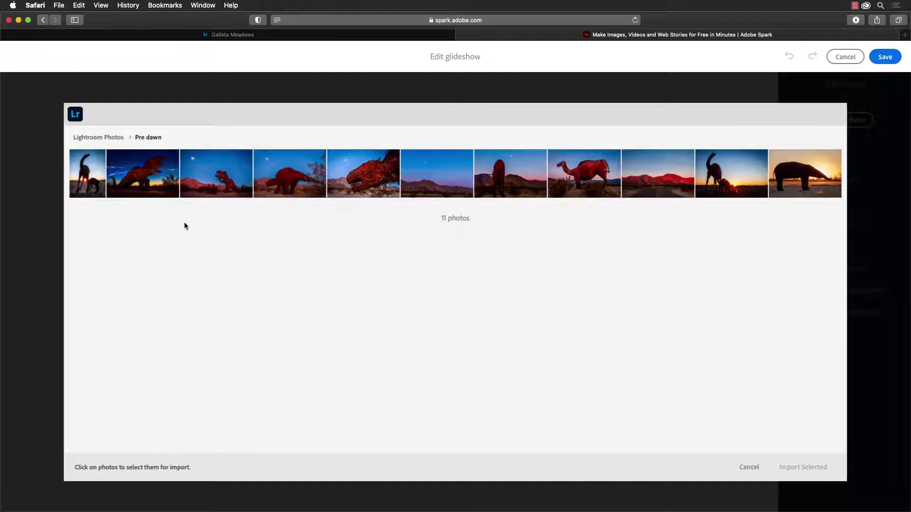
- Import nine Pre dawn photos into the glideshow, leaving out the light-streak sloth and the mountain landscape under the blue dusk sky
left_click(217, 188)
left_click(285, 185)
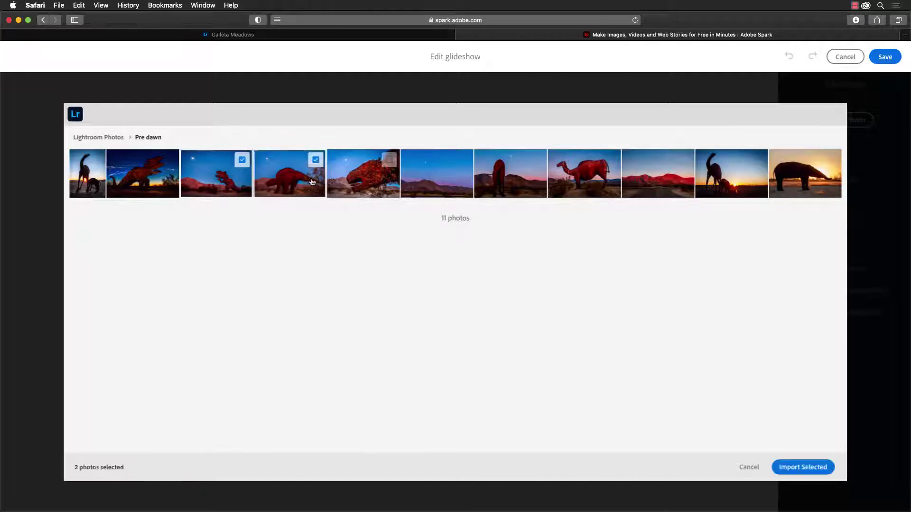
left_click(363, 184)
left_click(529, 190)
left_click(596, 181)
left_click(659, 184)
left_click(727, 182)
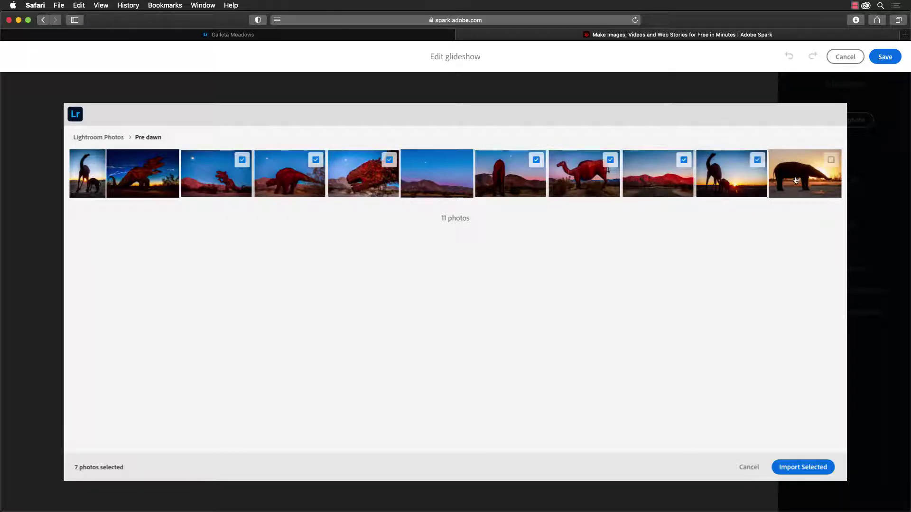
left_click(796, 180)
left_click(82, 181)
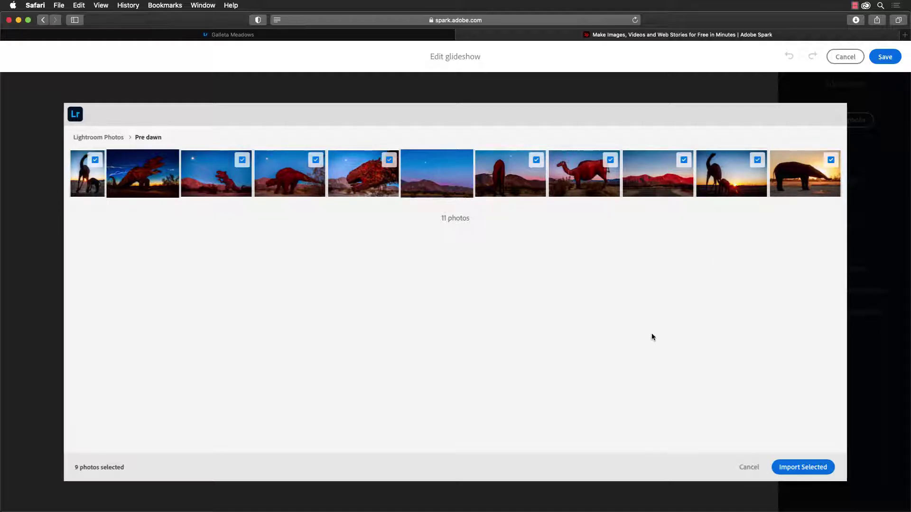
left_click(802, 467)
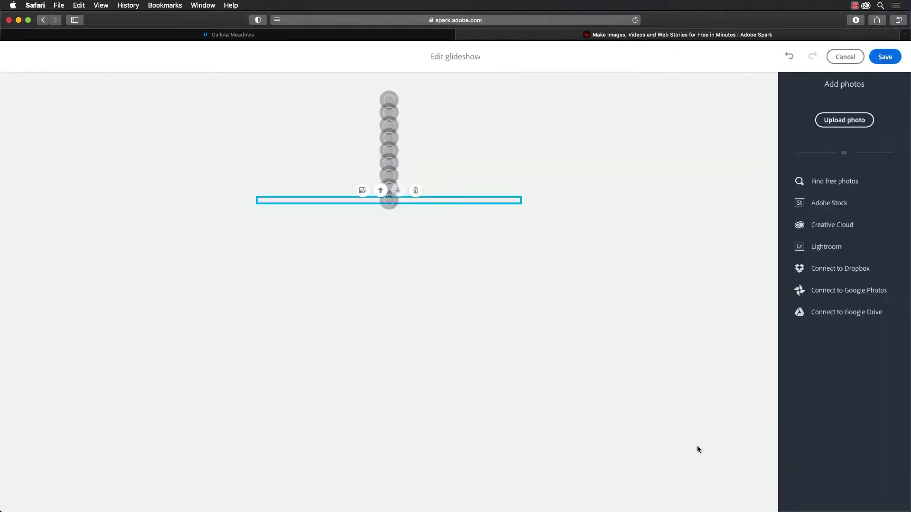
- Move the vertical camel-and-calf sunrise photo from first place to just before the final elephant silhouette photo
scroll(575, 404, "down", 5)
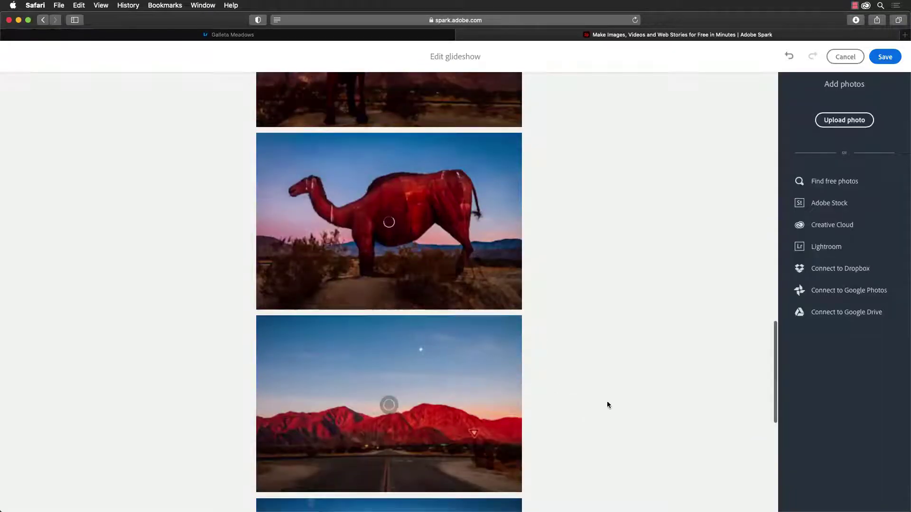
left_click_drag(772, 360, 693, 142)
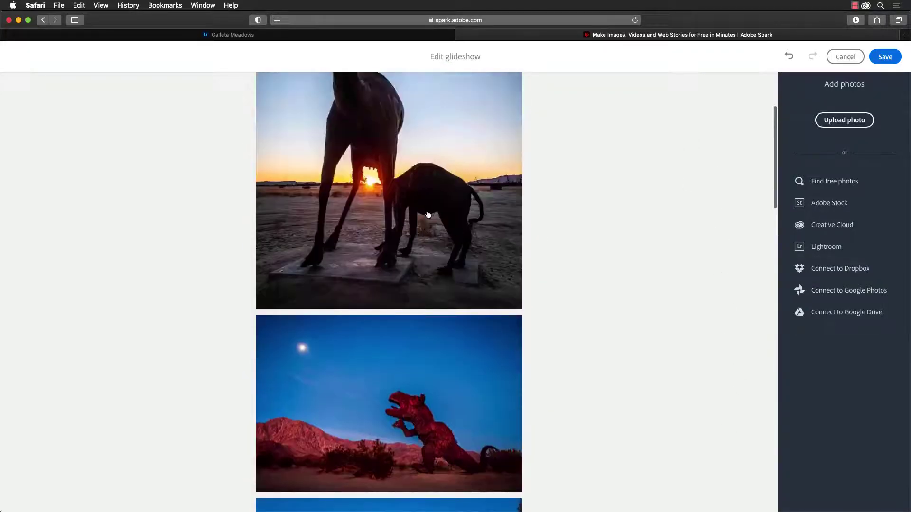
left_click_drag(774, 164, 764, 138)
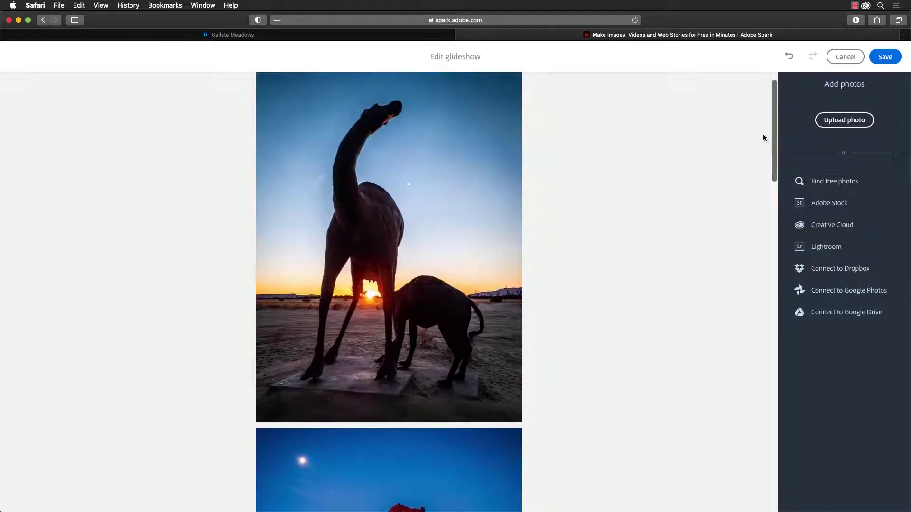
left_click(431, 262)
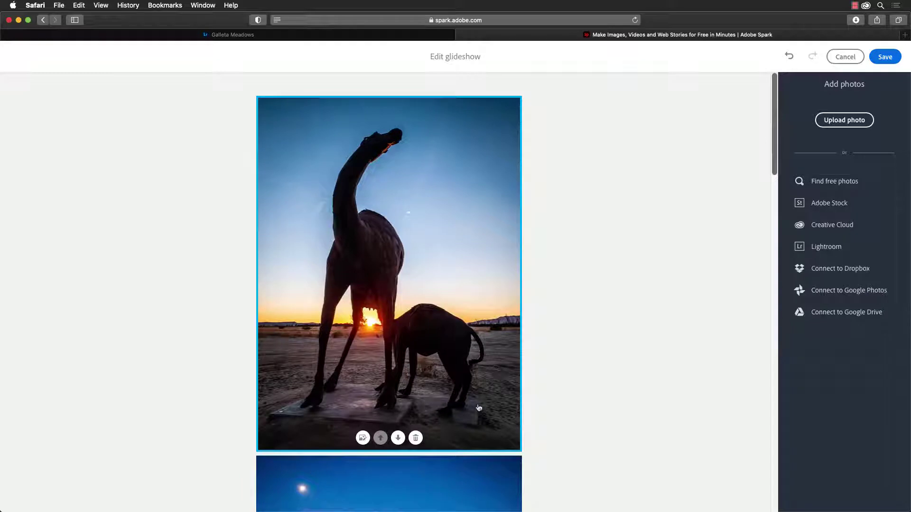
left_click(397, 438)
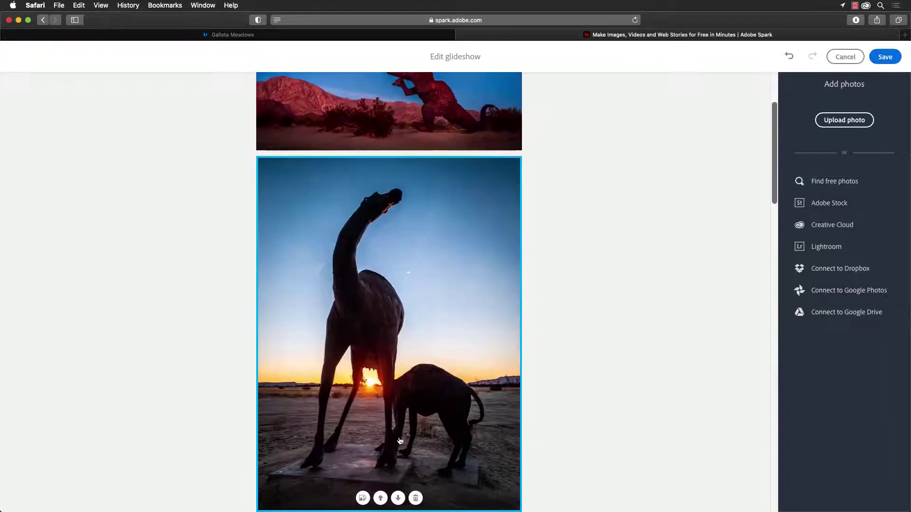
left_click(397, 498)
left_click(398, 498)
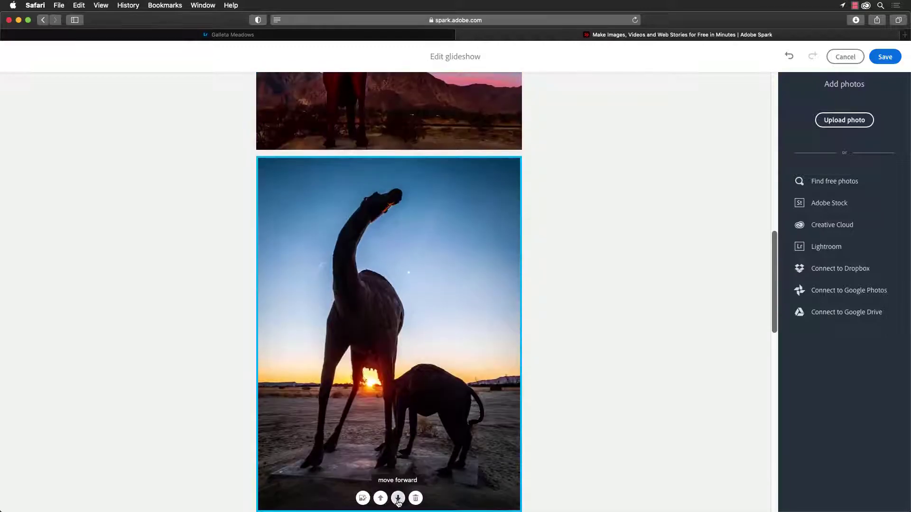
left_click(398, 498)
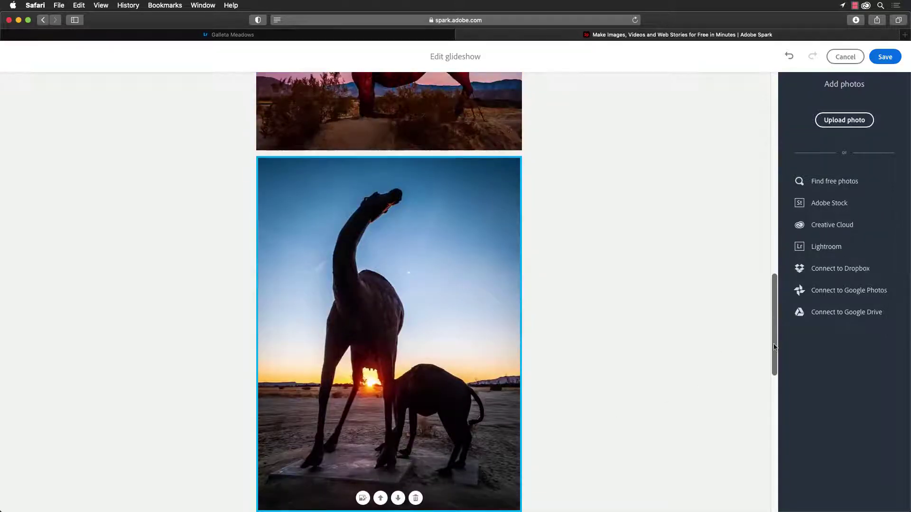
scroll(774, 347, "down", 10)
left_click(398, 199)
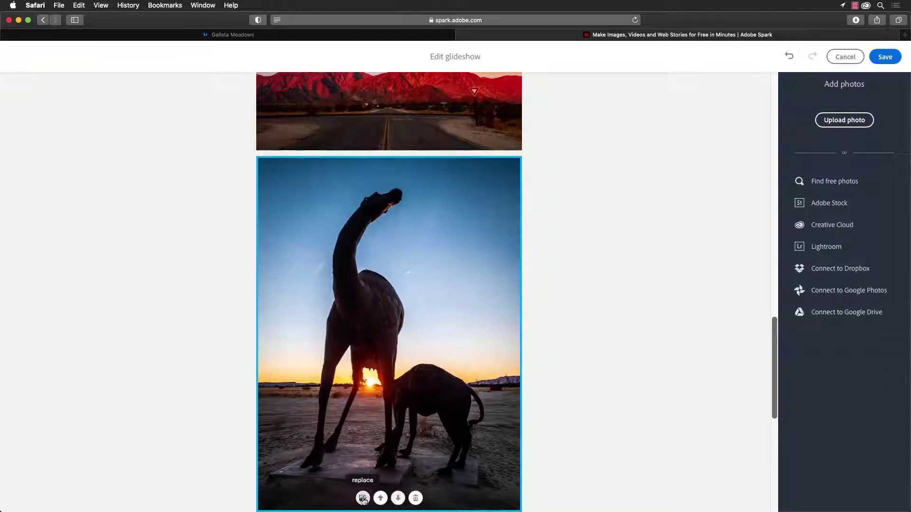
left_click(398, 498)
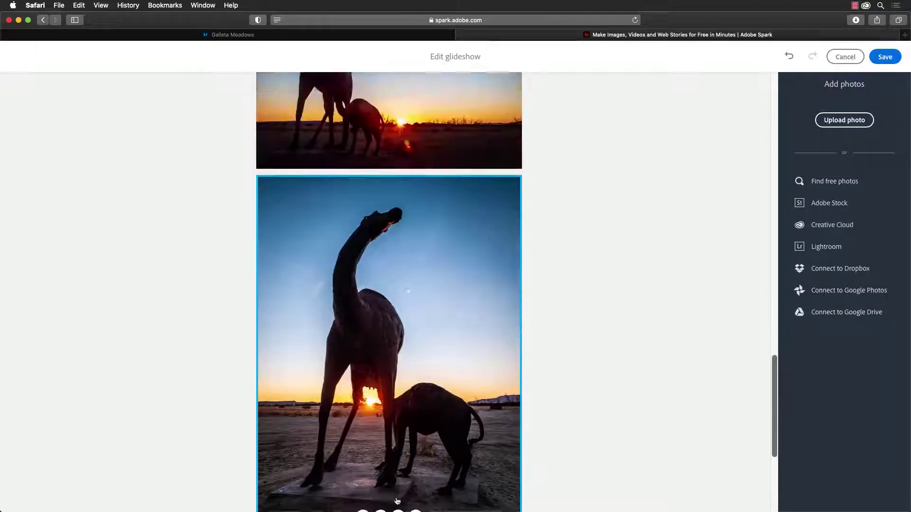
scroll(771, 427, "down", 4)
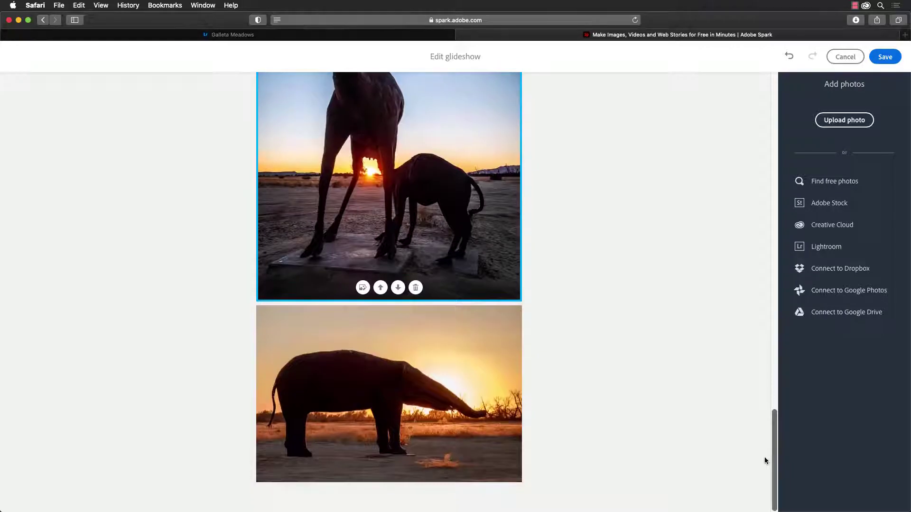
- Check the order of the glideshow photos and save the glideshow to the page
scroll(764, 454, "up", 6)
scroll(736, 351, "up", 5)
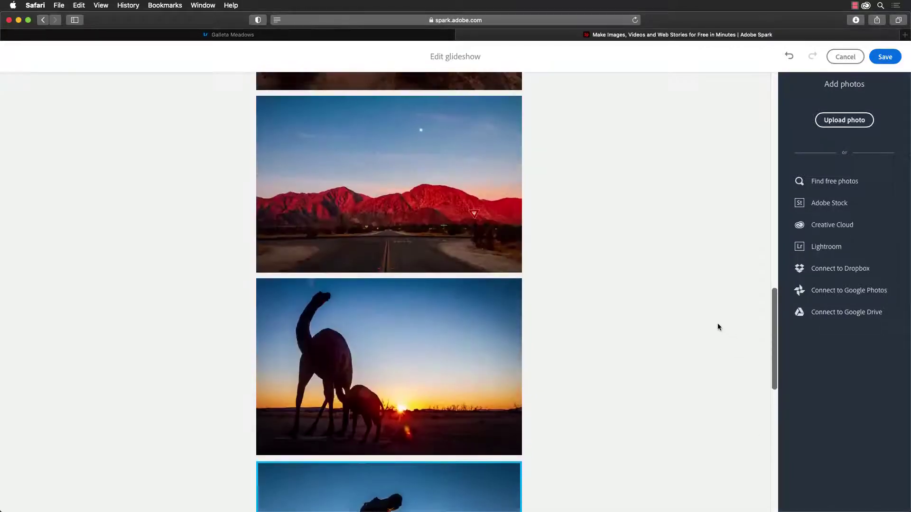
left_click_drag(775, 304, 783, 131)
left_click(882, 66)
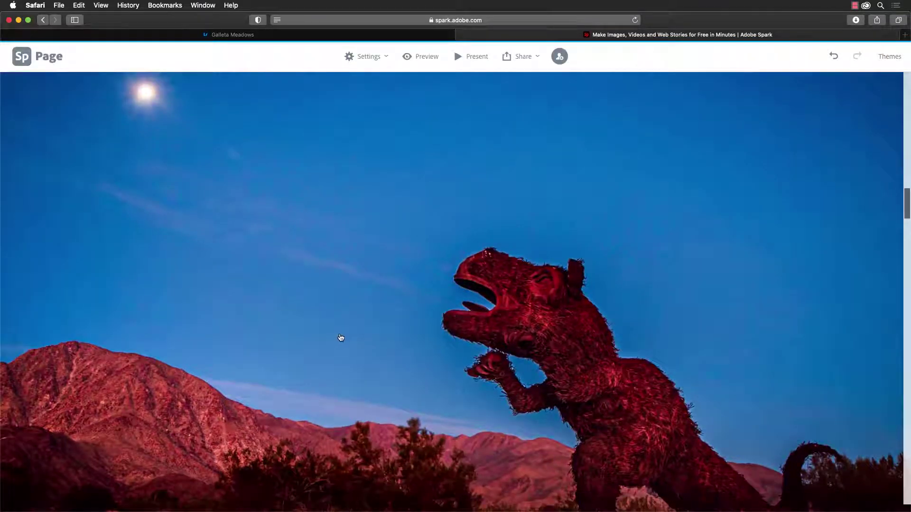
- Add text over the first glideshow photo, beginning "The scenery quickly changed with the break of day" and ending "I saw the sloth howling at the moon."
scroll(340, 337, "up", 3)
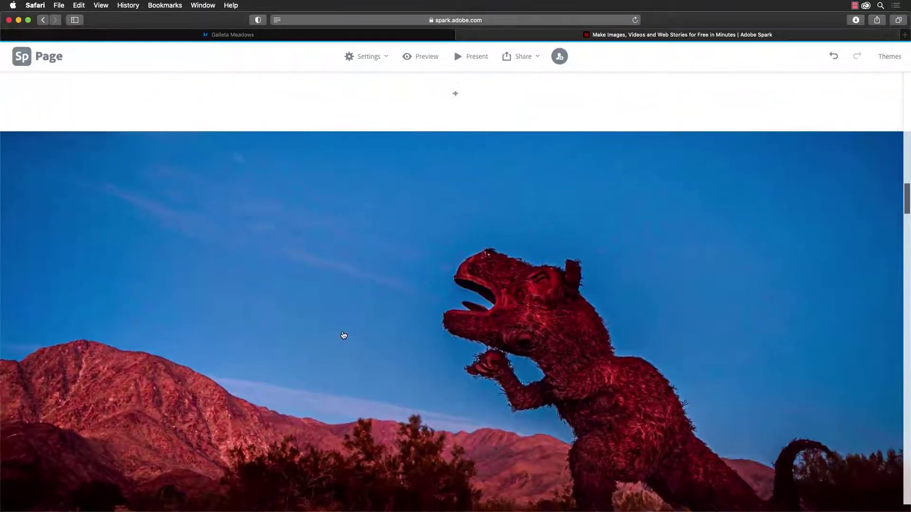
scroll(343, 335, "up", 5)
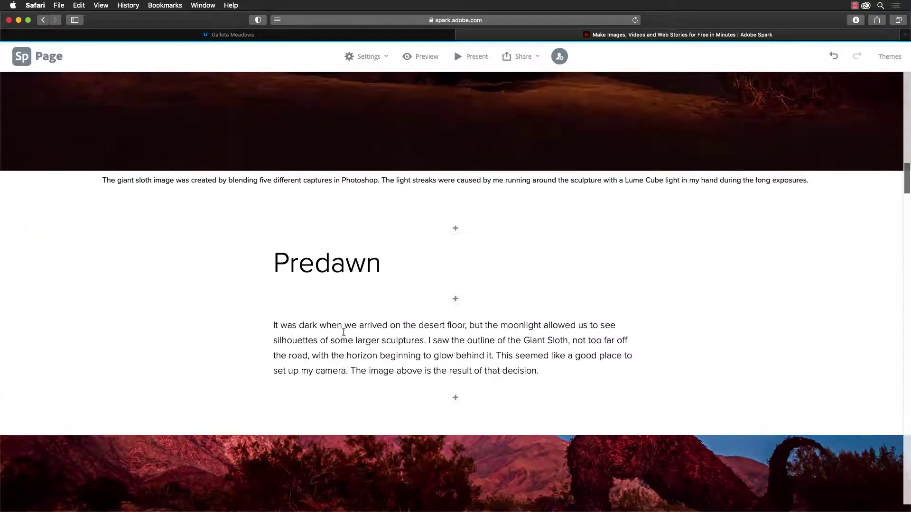
scroll(335, 345, "down", 1)
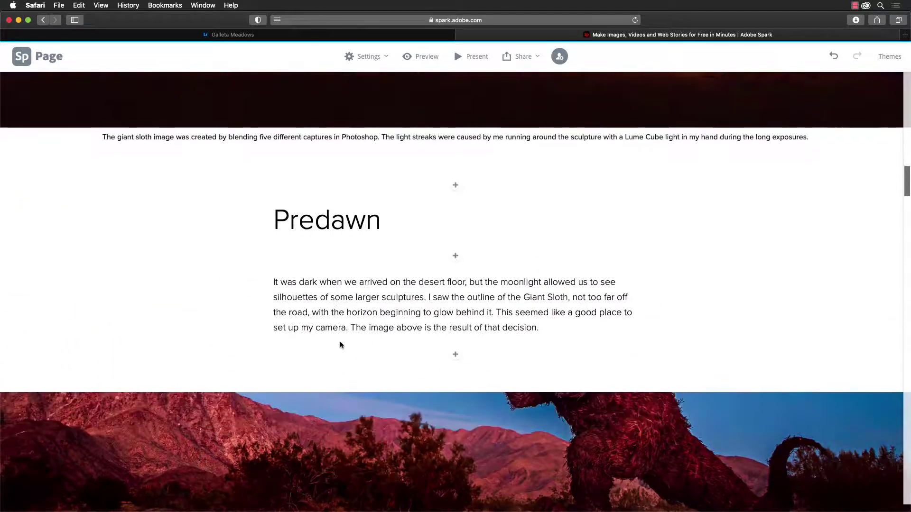
scroll(347, 338, "down", 7)
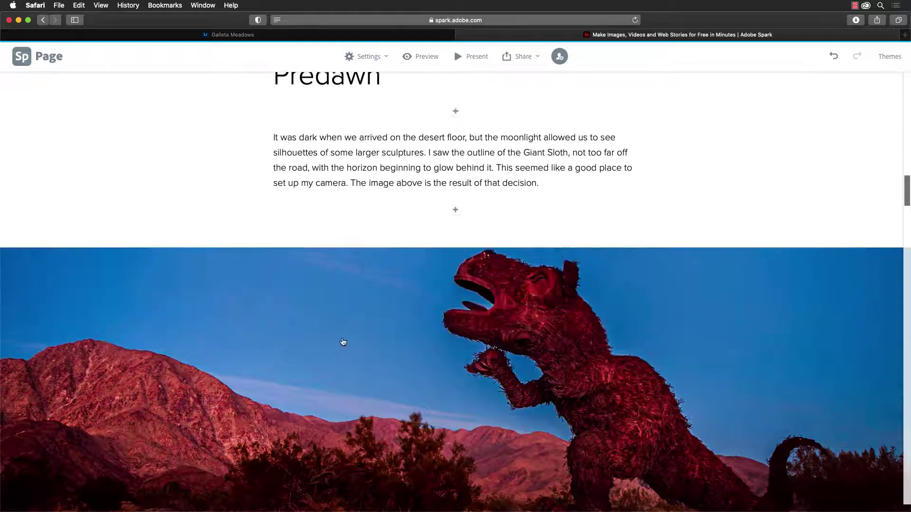
scroll(338, 343, "down", 4)
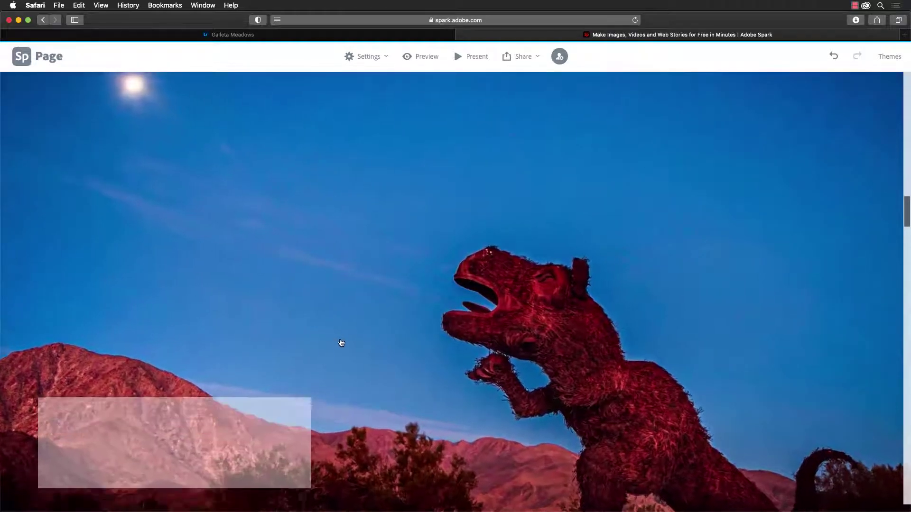
scroll(343, 344, "down", 3)
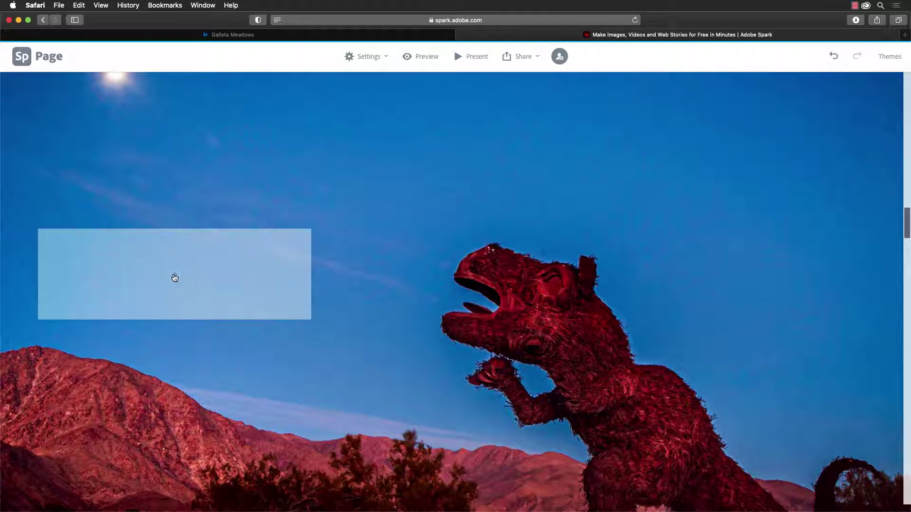
left_click(175, 278)
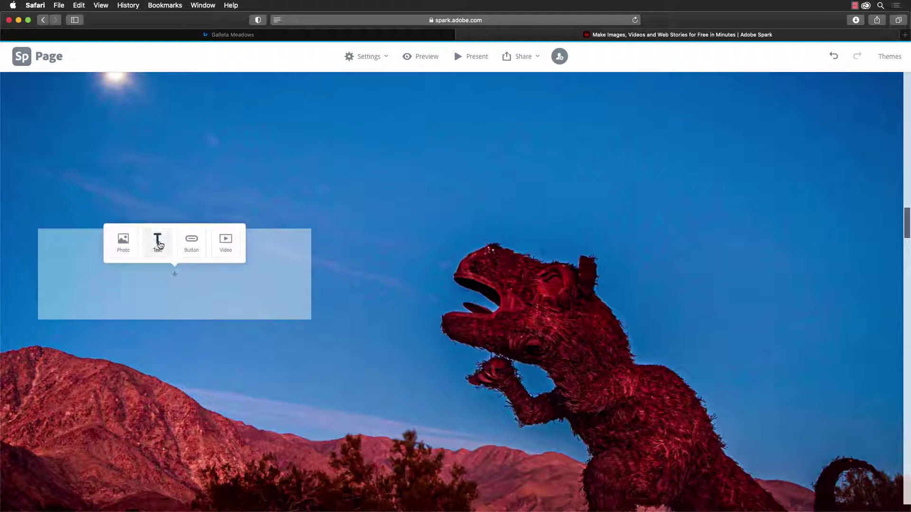
left_click(158, 242)
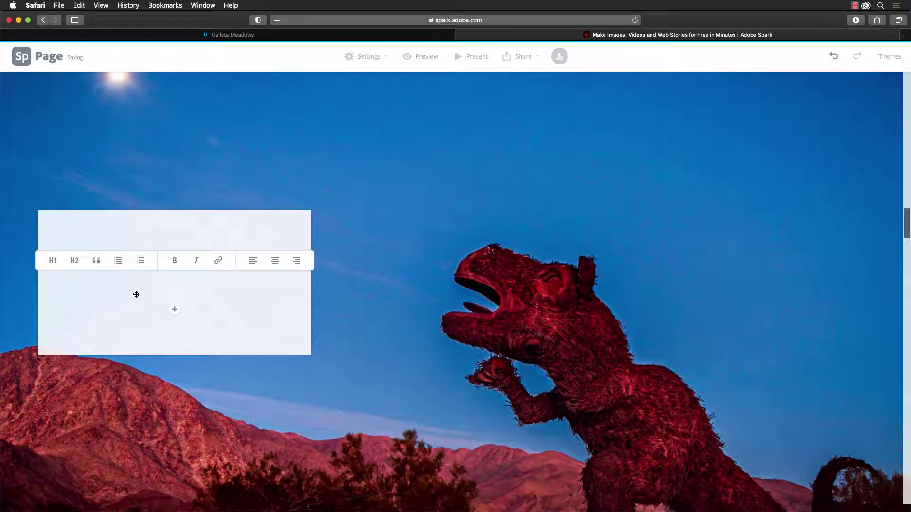
type("The scenery quickly changed with the break of day, so I picked up my camera and walked to the other side of the sculpture. To my delight I saw the sloth howling at the moon.")
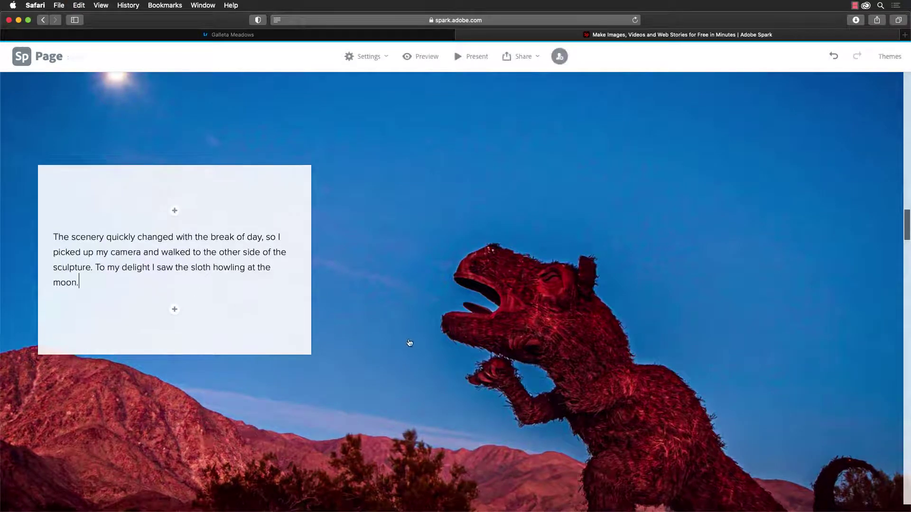
scroll(421, 340, "down", 5)
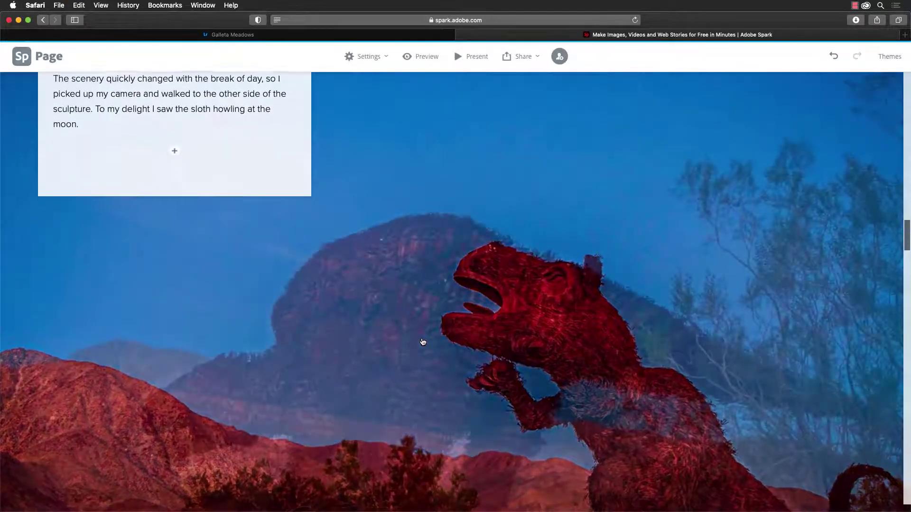
- Review the glideshow photos in sequence up to the vertical camel-and-calf sunrise photo, checking how each is cropped and fades into the following one
scroll(425, 341, "down", 1)
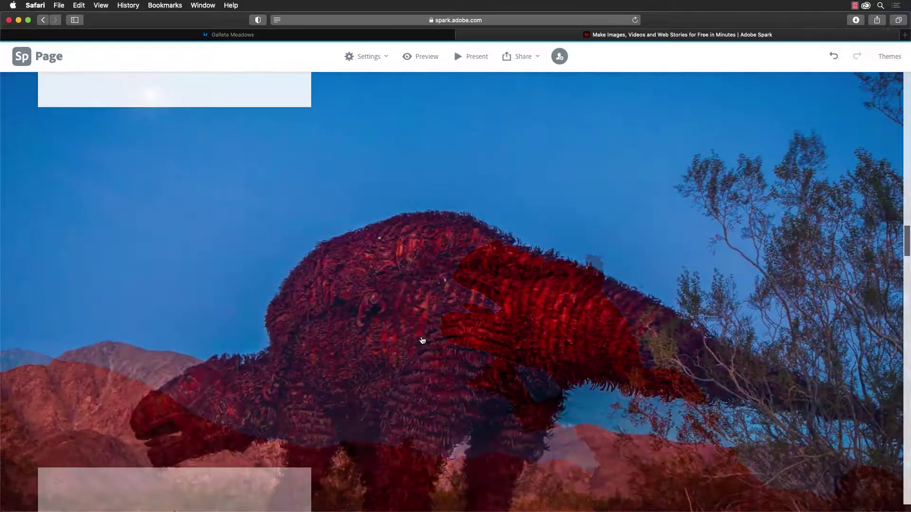
scroll(425, 339, "down", 3)
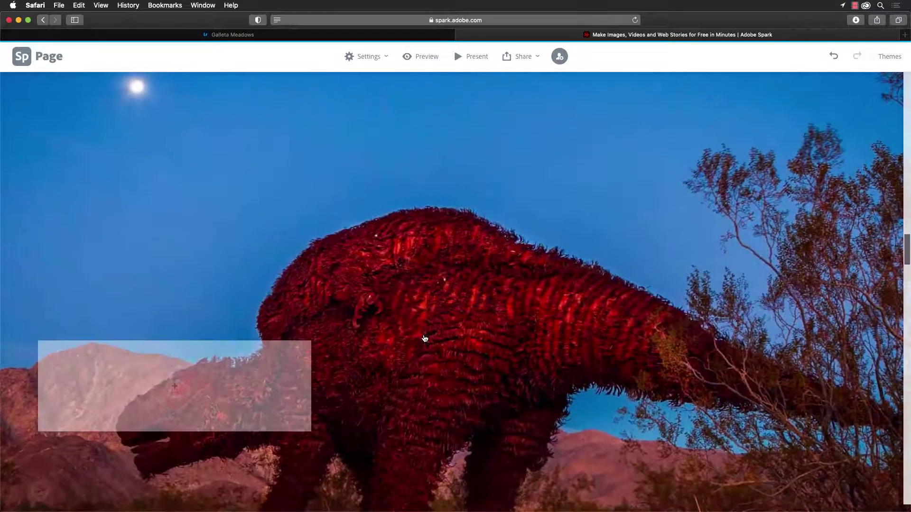
scroll(425, 339, "down", 10)
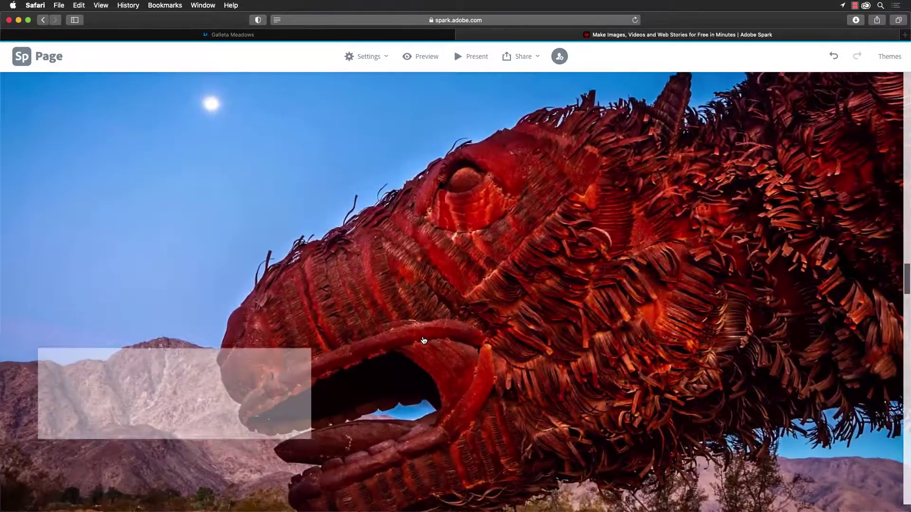
scroll(424, 340, "down", 1)
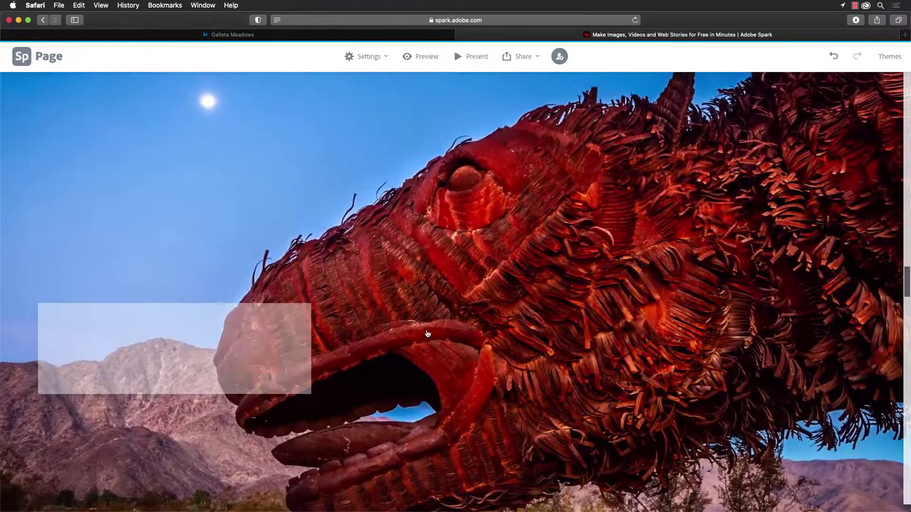
scroll(430, 332, "down", 1)
scroll(433, 329, "down", 1)
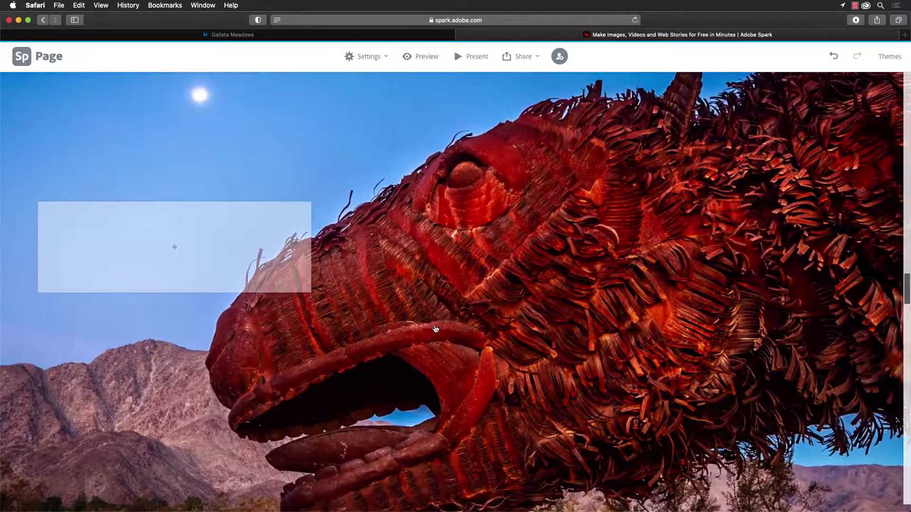
scroll(435, 334, "down", 6)
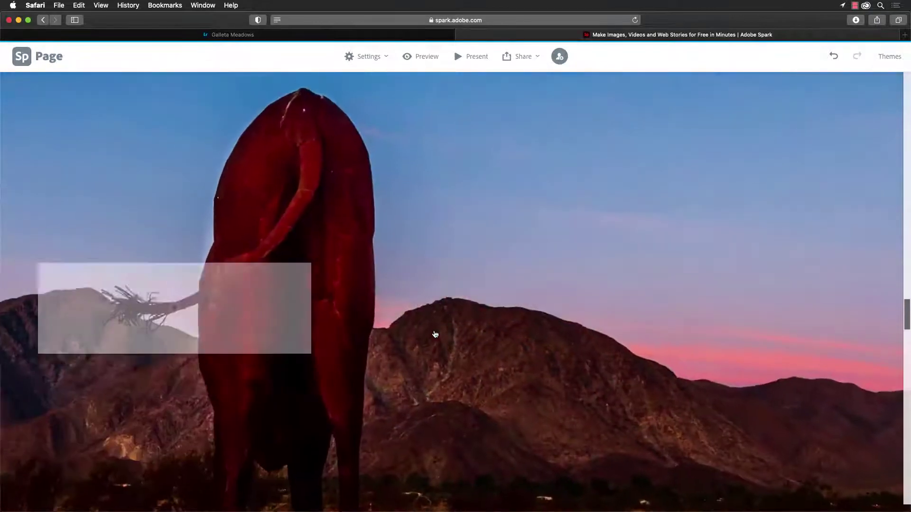
scroll(435, 333, "down", 3)
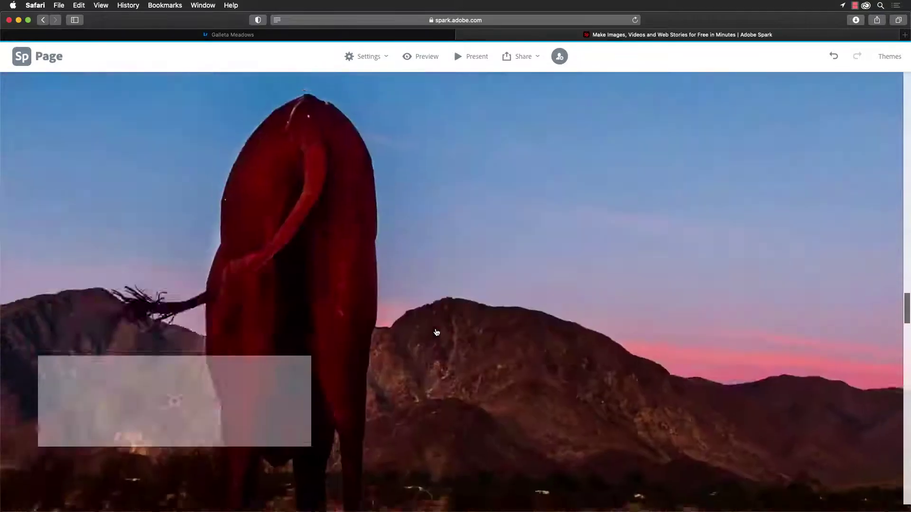
scroll(436, 332, "down", 5)
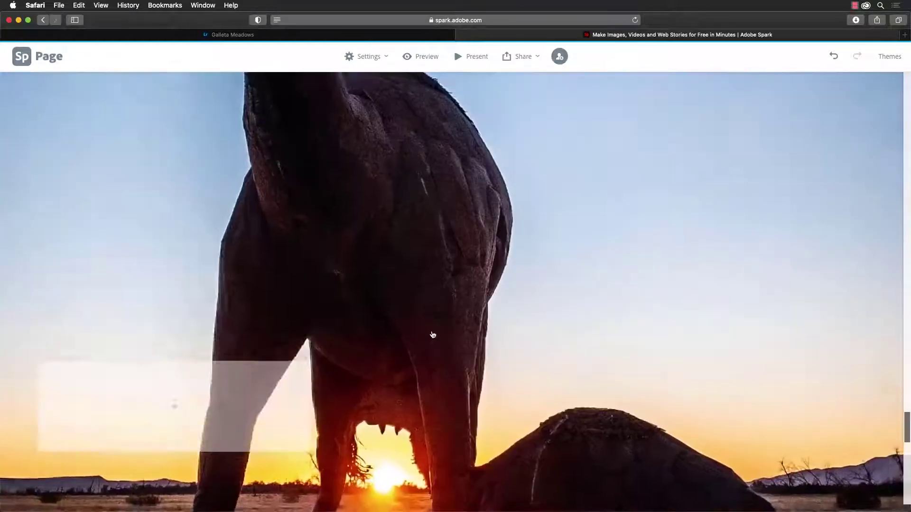
scroll(433, 335, "down", 3)
scroll(433, 335, "up", 6)
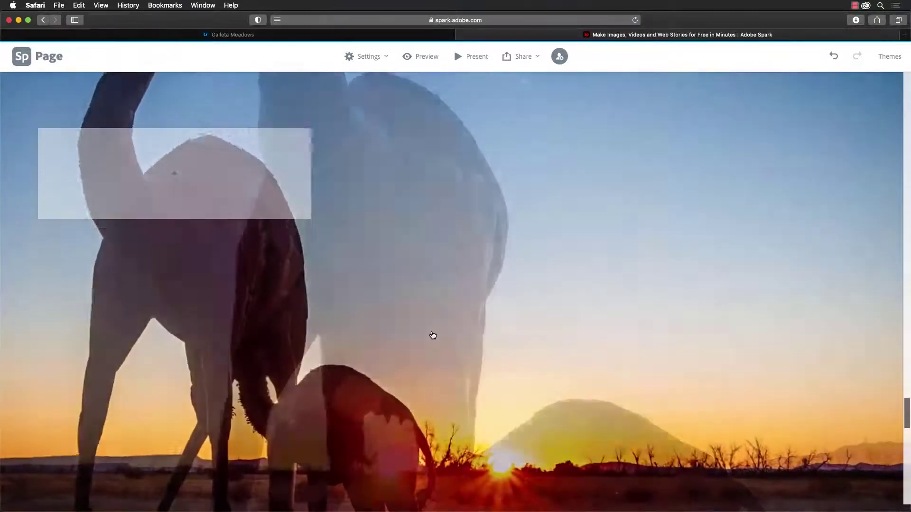
scroll(433, 335, "down", 3)
scroll(433, 335, "up", 1)
scroll(434, 334, "down", 1)
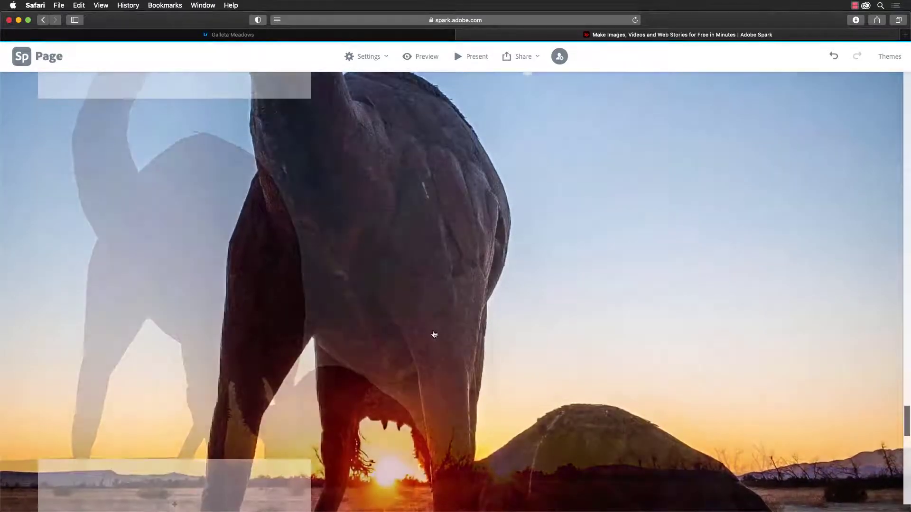
scroll(434, 335, "up", 2)
scroll(437, 332, "down", 1)
scroll(439, 329, "up", 1)
scroll(441, 328, "up", 1)
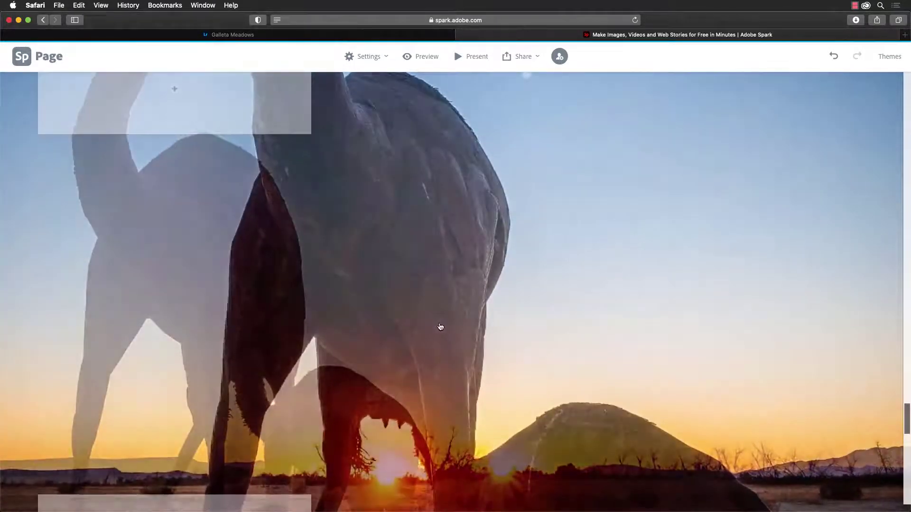
- Set the focal point of the vertical camel-and-calf sunrise photo on the camel's head and save it
scroll(452, 291, "down", 2)
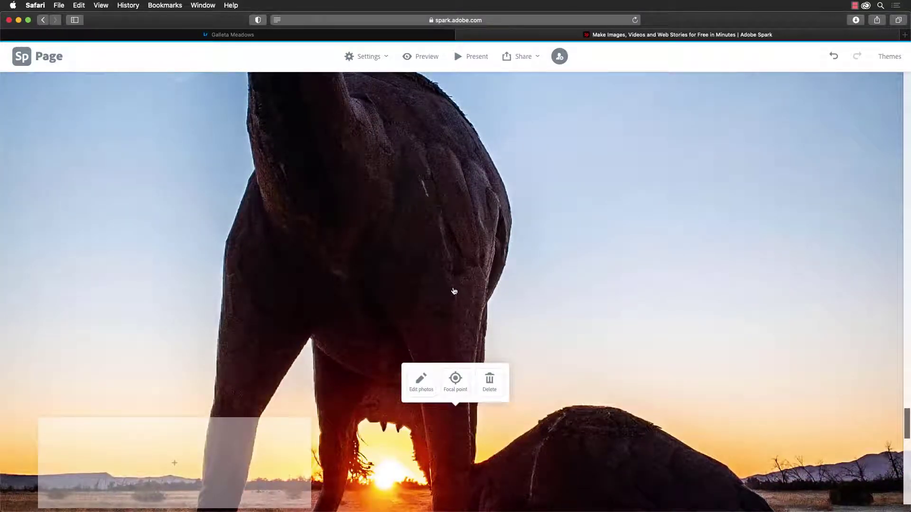
left_click(456, 379)
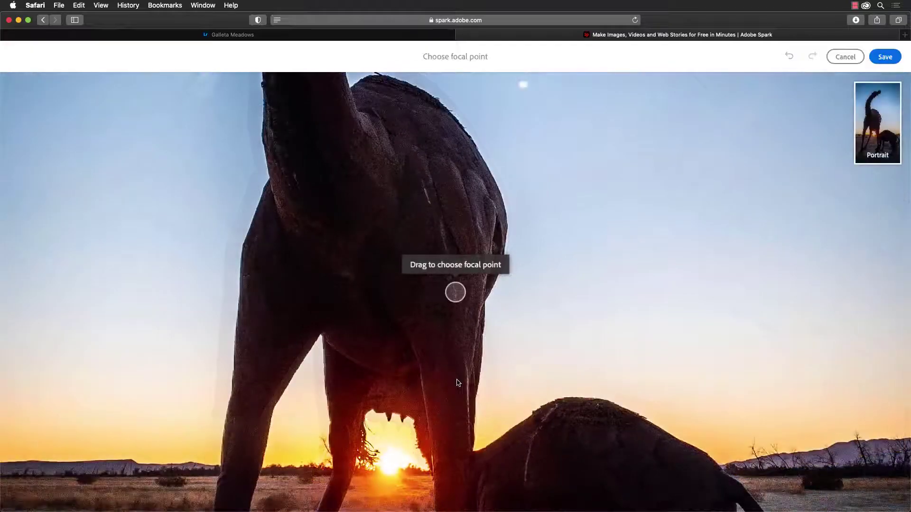
left_click_drag(458, 291, 446, 132)
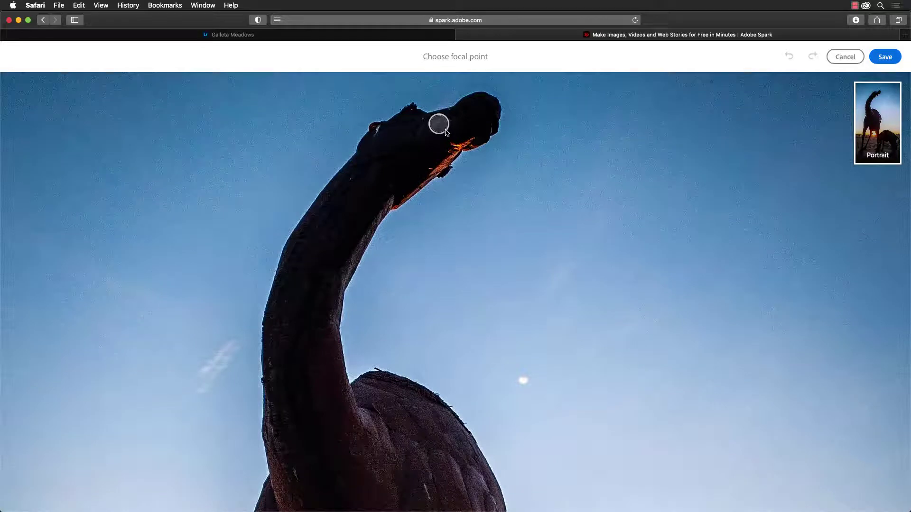
left_click(885, 57)
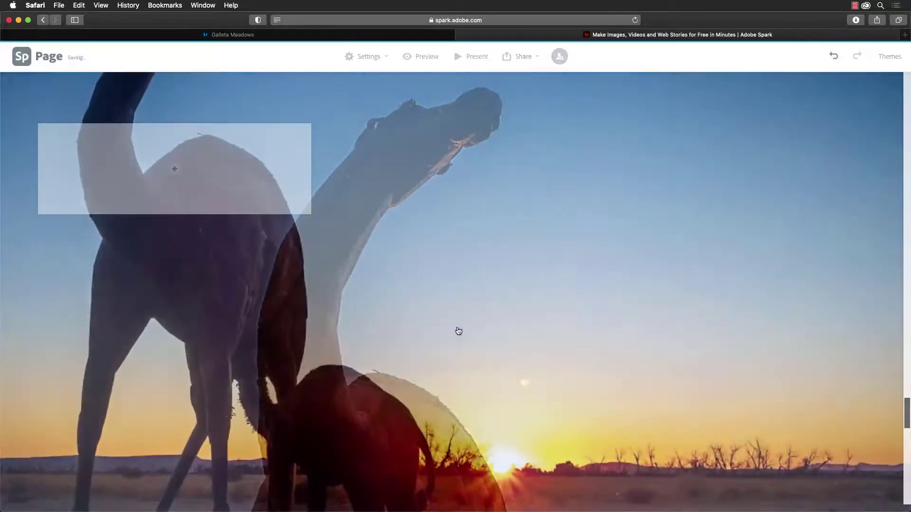
- Add a text block below the glideshow's final elephant photo with the H1 heading "Habit"
scroll(465, 327, "down", 10)
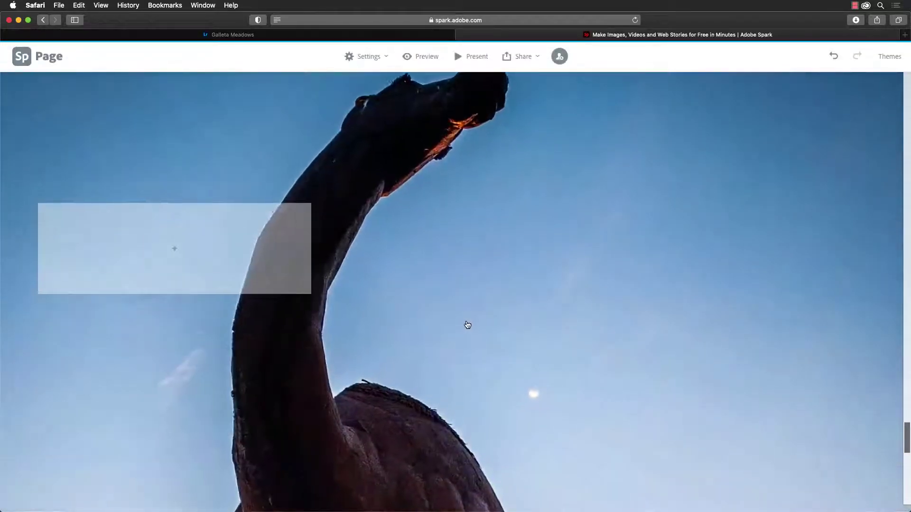
scroll(477, 322, "down", 10)
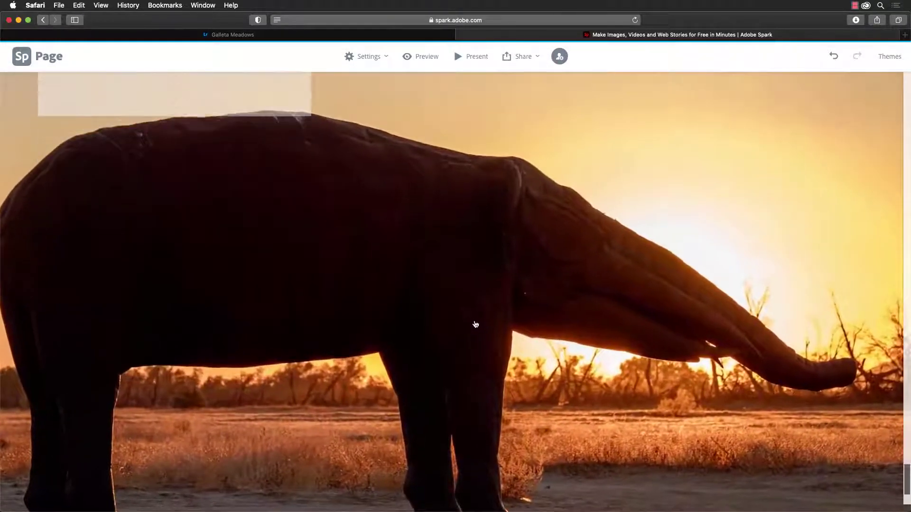
scroll(475, 324, "down", 3)
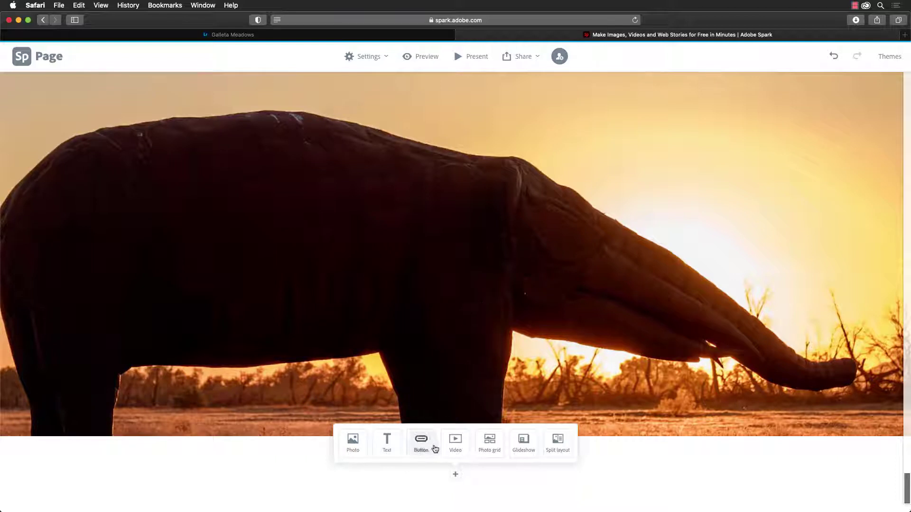
left_click(386, 445)
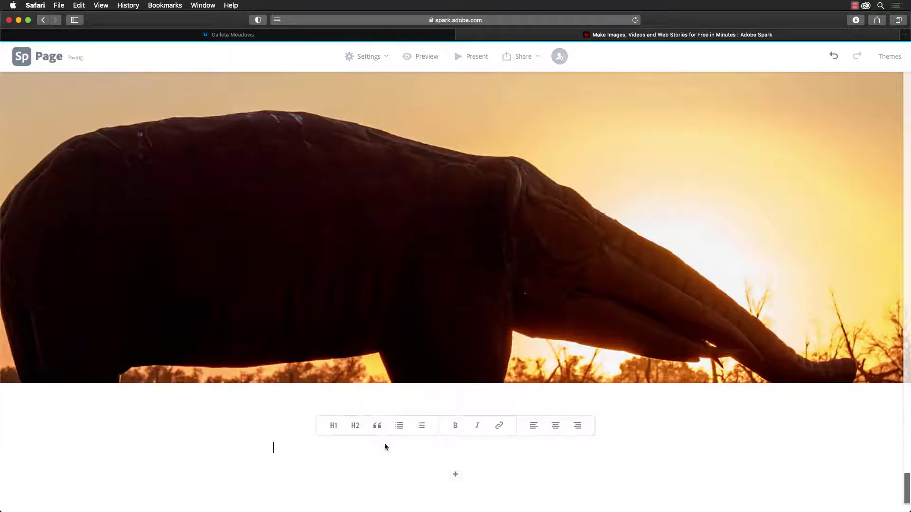
left_click(334, 428)
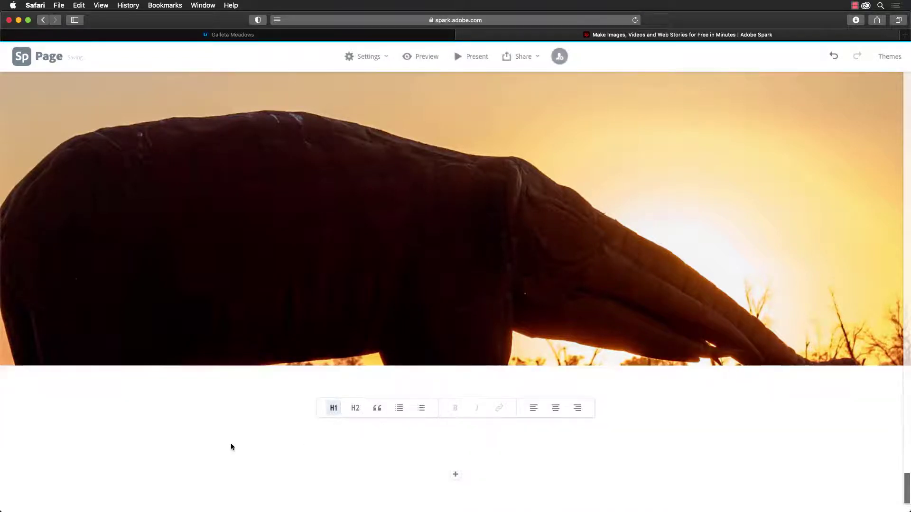
type("Habity")
key("BackSpace")
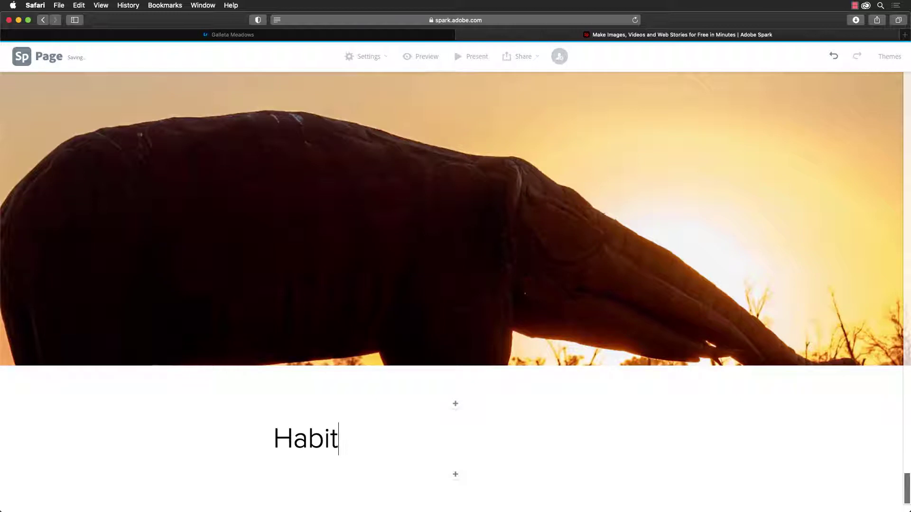
- Add a paragraph under the "Habit" heading, beginning "I had a simple goal for this adventure" and ending "surrounded by a natural habitat."
left_click(455, 476)
left_click(387, 450)
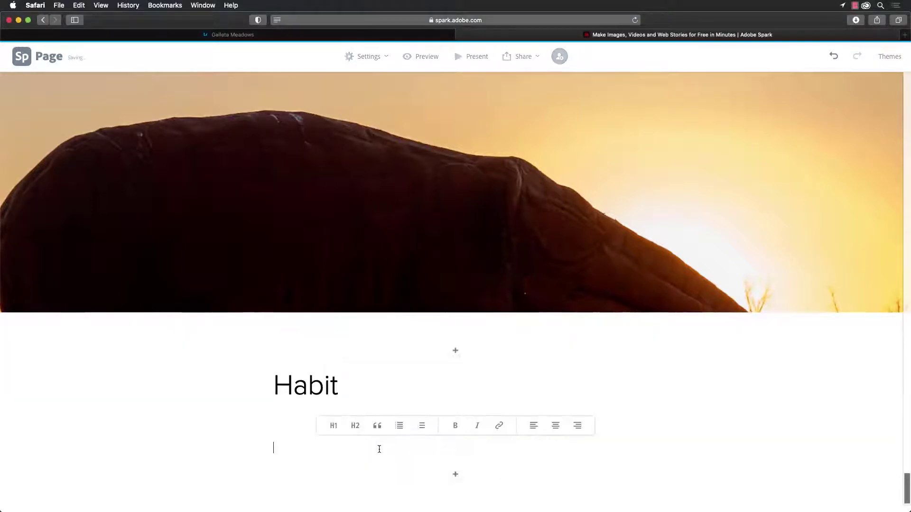
type("I had a simple goal for this adventure. I wanted to find and photograph as many sculptures as I could. I imagined photographing mostly individual works of art, but what I found were communities of sculptures large and small. They appear in the landscape surrounded by a natural habitat.")
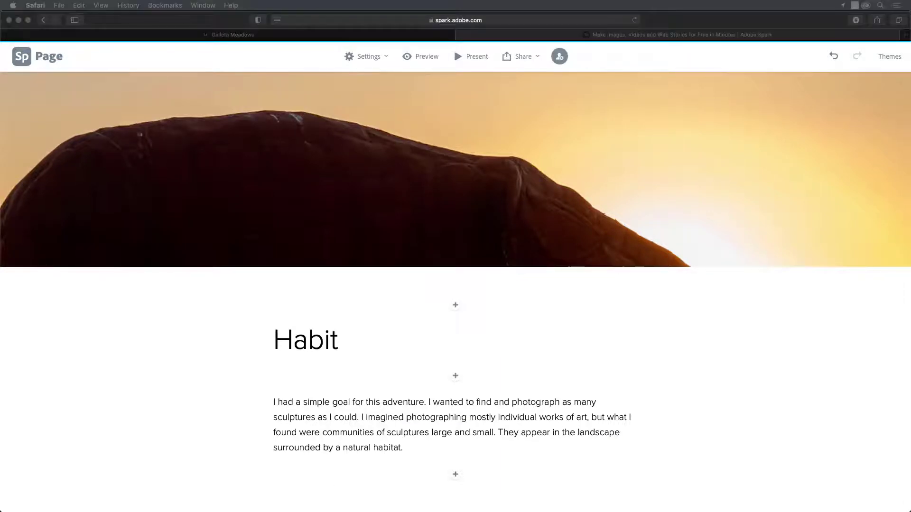
left_click(395, 497)
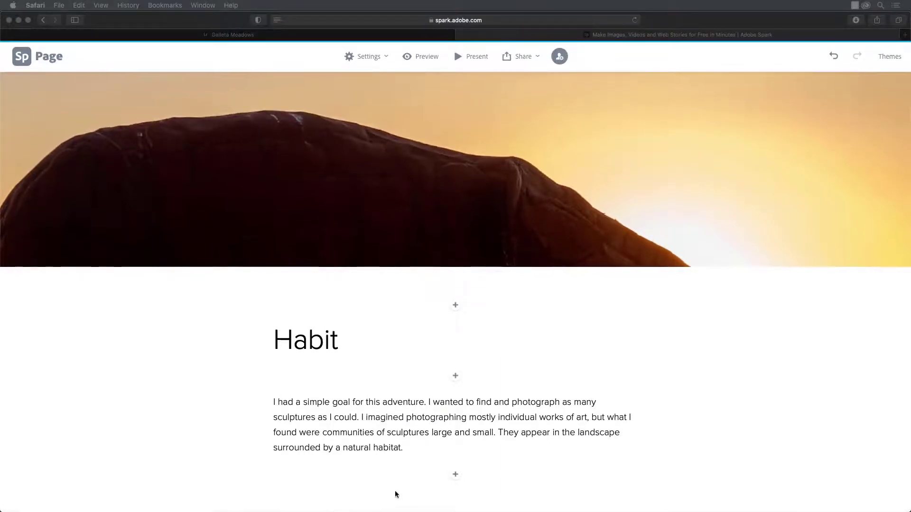
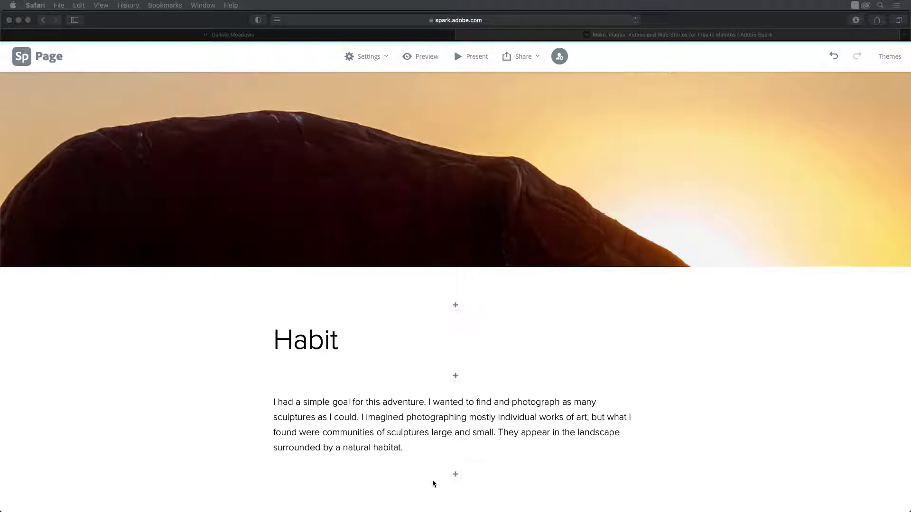
- Insert the habitat album's photo of an open-mouthed sculpture rising from the brush before shadowed mountains, placing it below the paragraph
left_click(456, 475)
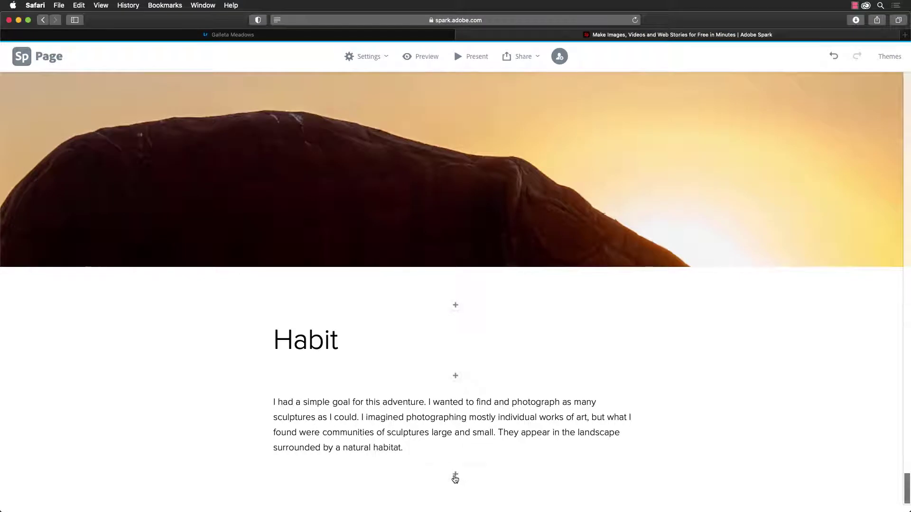
left_click(456, 475)
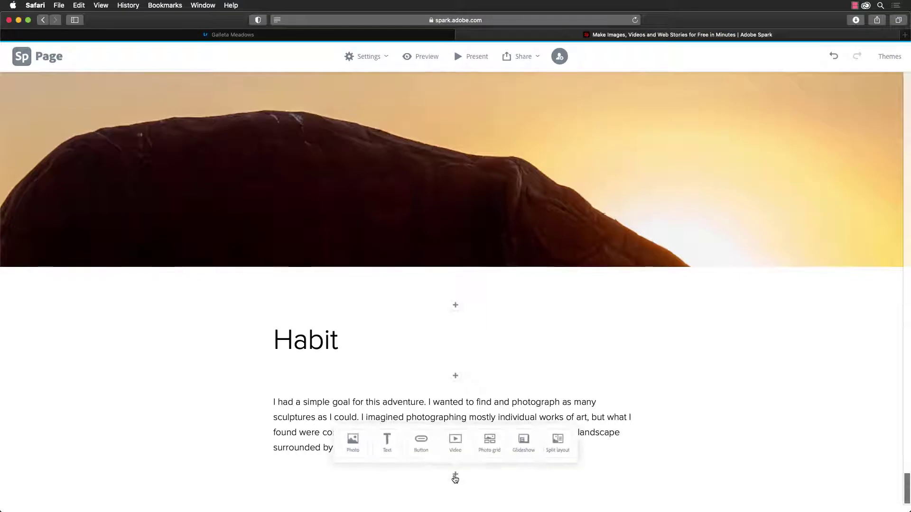
left_click(354, 444)
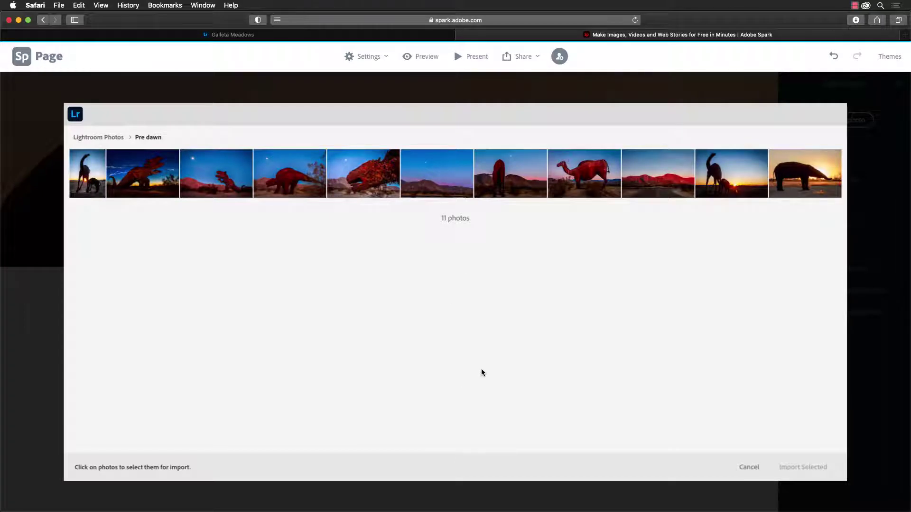
left_click(107, 137)
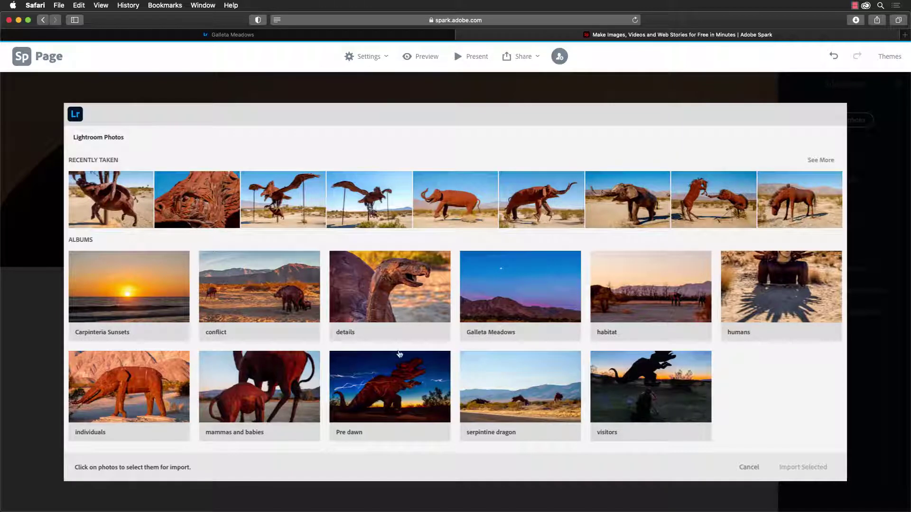
left_click(648, 310)
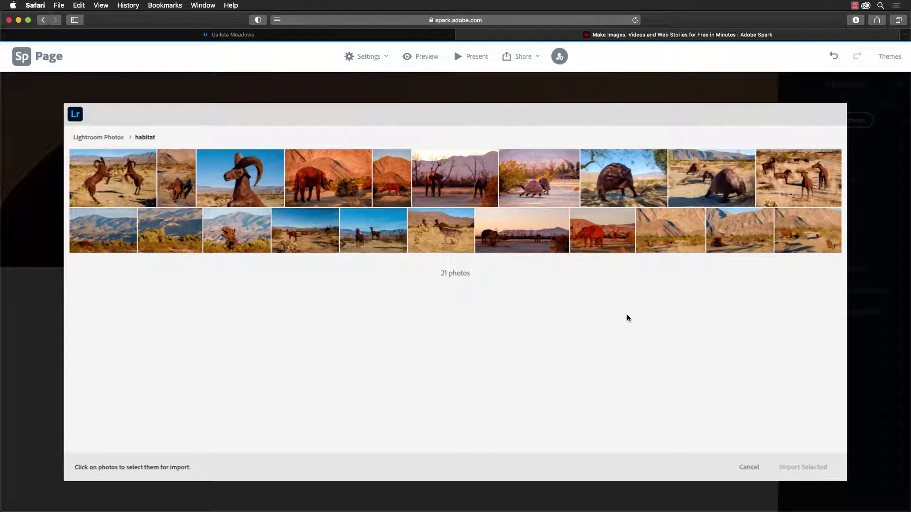
mouse_move(189, 252)
left_click(175, 240)
left_click(792, 467)
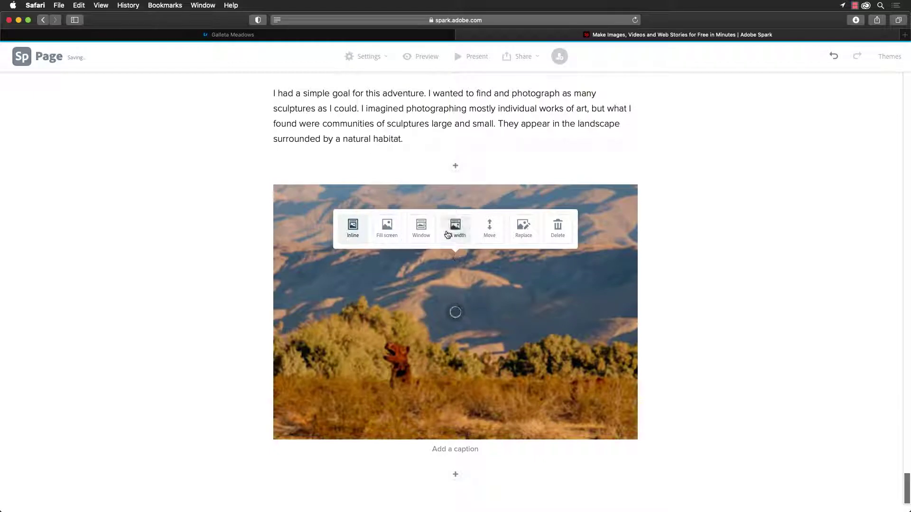
- Make the inserted habitat photo fill the screen, set its focal point on the sculpture's head, and save it
left_click(388, 231)
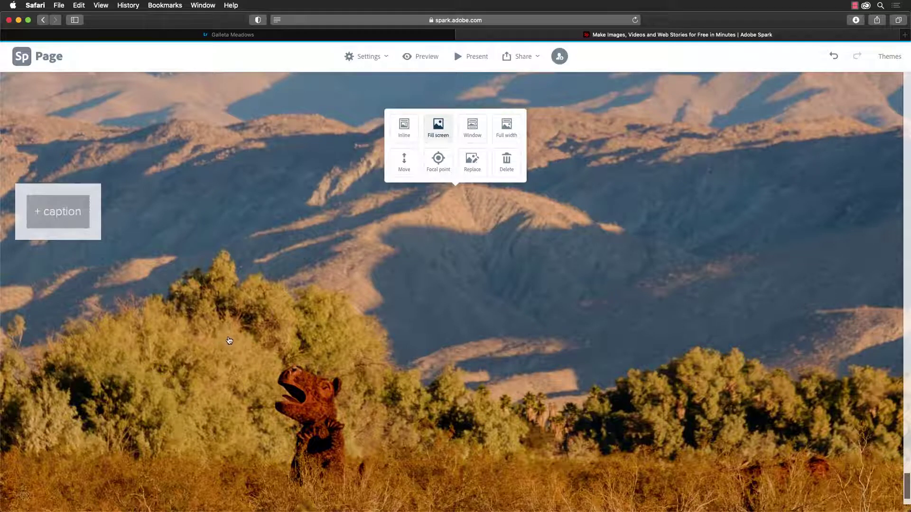
left_click(439, 160)
left_click_drag(457, 291, 320, 356)
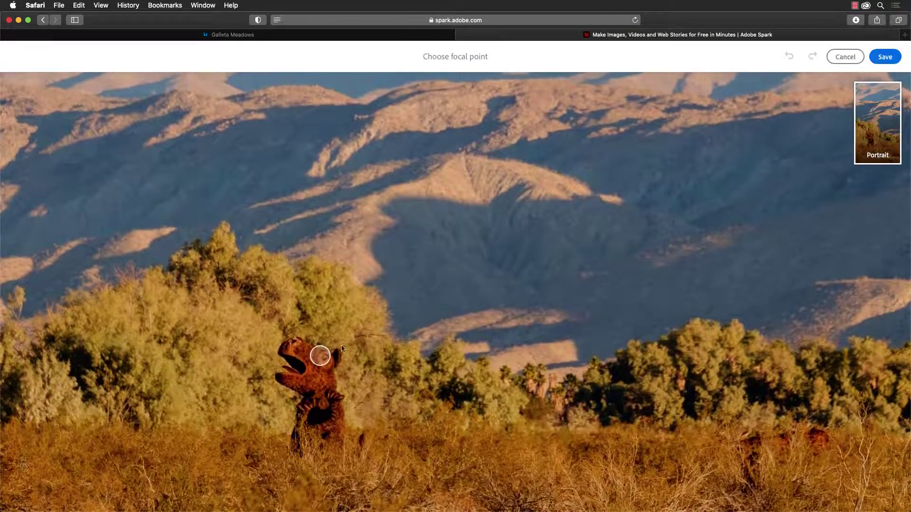
left_click(884, 56)
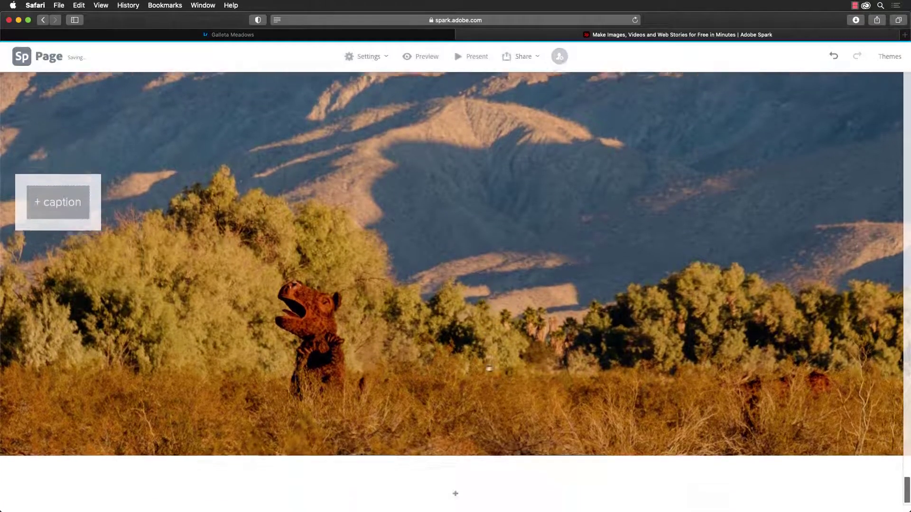
- Insert the habitat album's close-up photo of the open-mouthed sculpture against hazy mountains below the full-screen sculpture photo
scroll(489, 363, "down", 2)
left_click(352, 446)
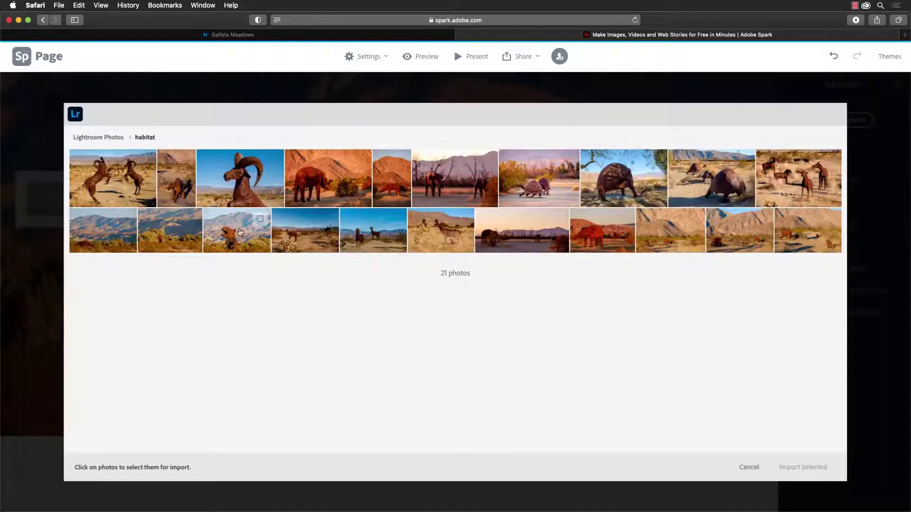
left_click(234, 238)
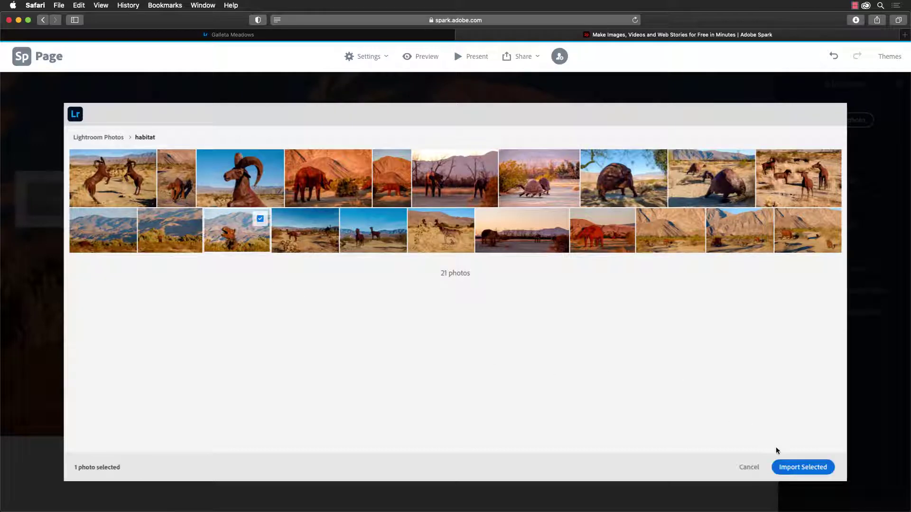
left_click(796, 468)
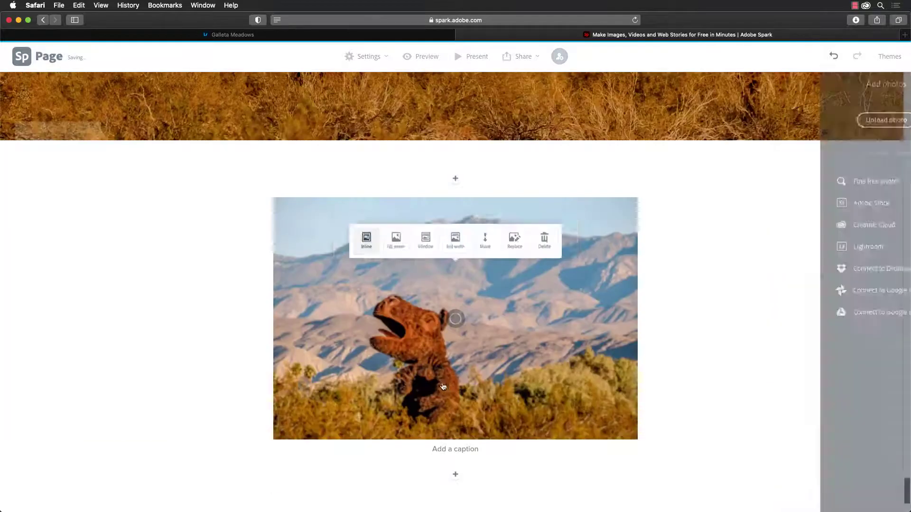
- Make the close-up sculpture photo fill the screen, set its focal point on the sculpture's head, and save it
left_click(388, 239)
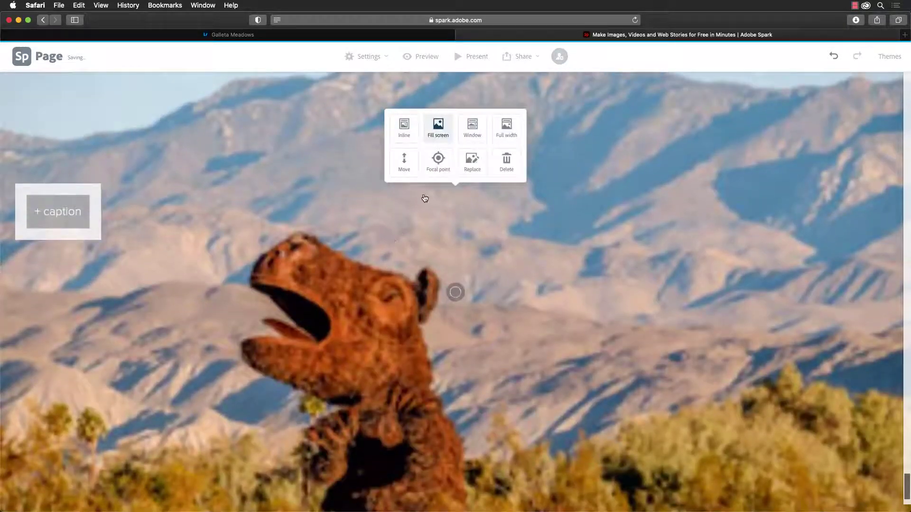
left_click(438, 161)
left_click_drag(455, 292, 360, 315)
left_click(884, 59)
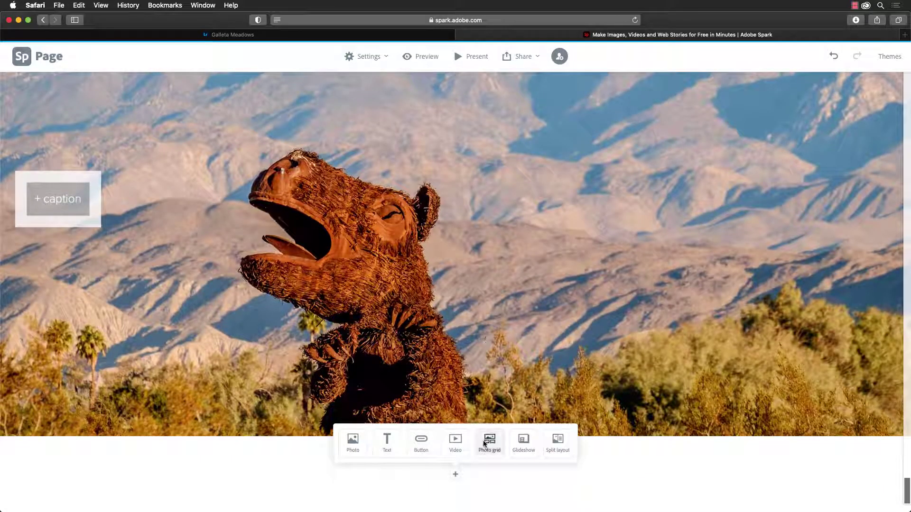
- Add the habitat album's wide photo of two distant sculptures in brush below the mountains, display it as Window, and check its scrolling effect
left_click(353, 442)
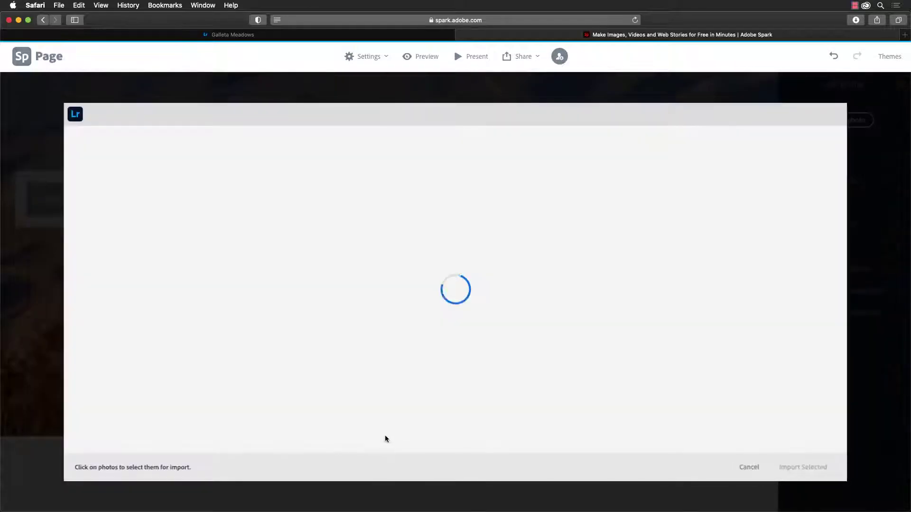
left_click(113, 238)
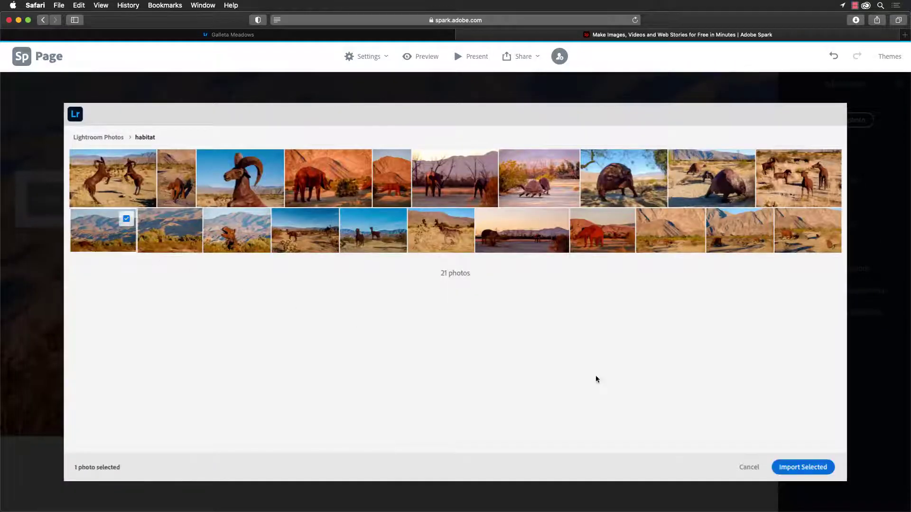
left_click(796, 468)
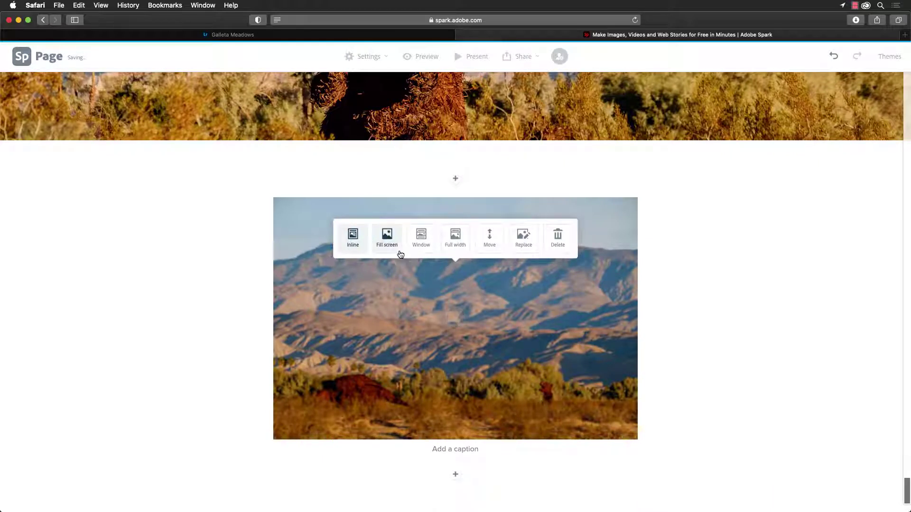
left_click(420, 240)
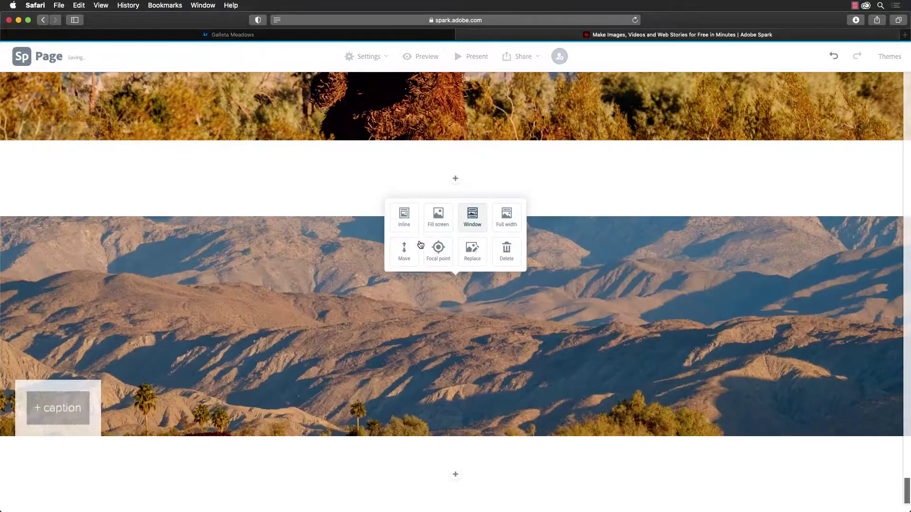
scroll(445, 357, "down", 3)
scroll(445, 357, "up", 4)
scroll(446, 357, "down", 1)
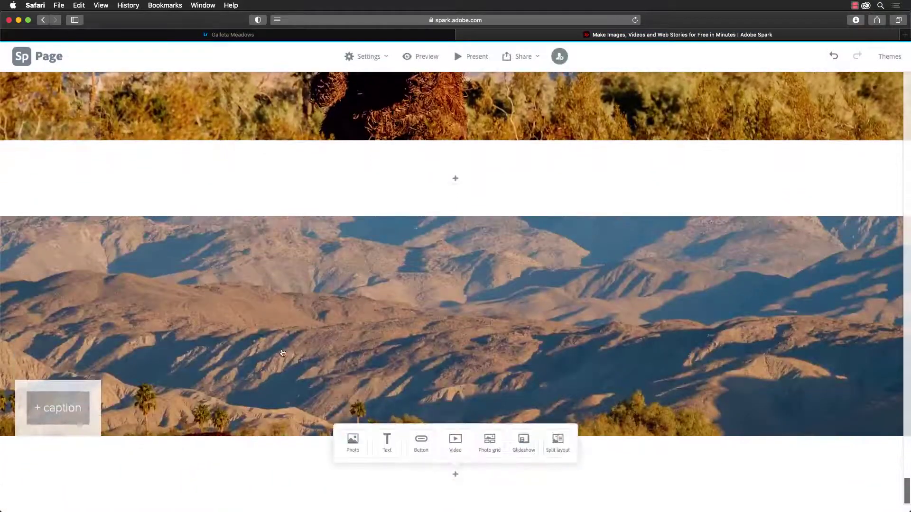
scroll(353, 356, "up", 1)
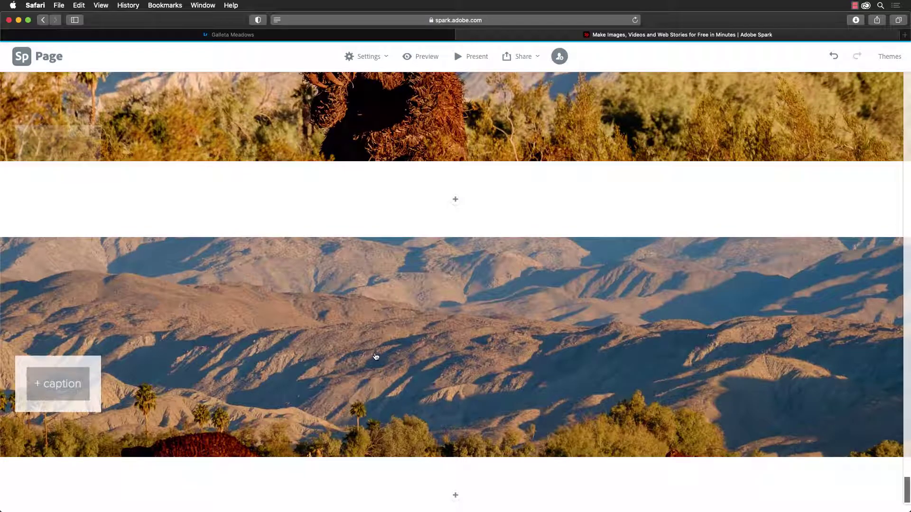
scroll(394, 360, "down", 1)
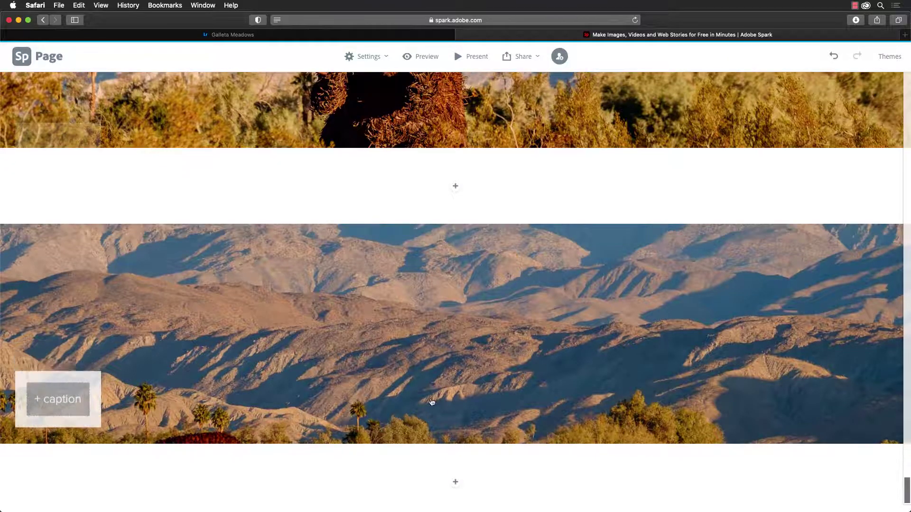
- Add the habitat album's photo of two elephant sculptures among bare trees below the wide mountain photo and display it as Window
left_click(454, 481)
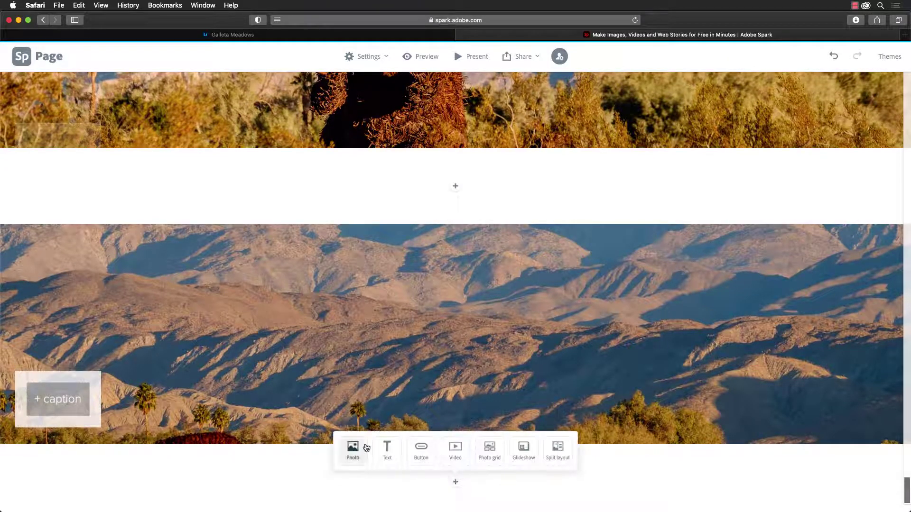
left_click(352, 449)
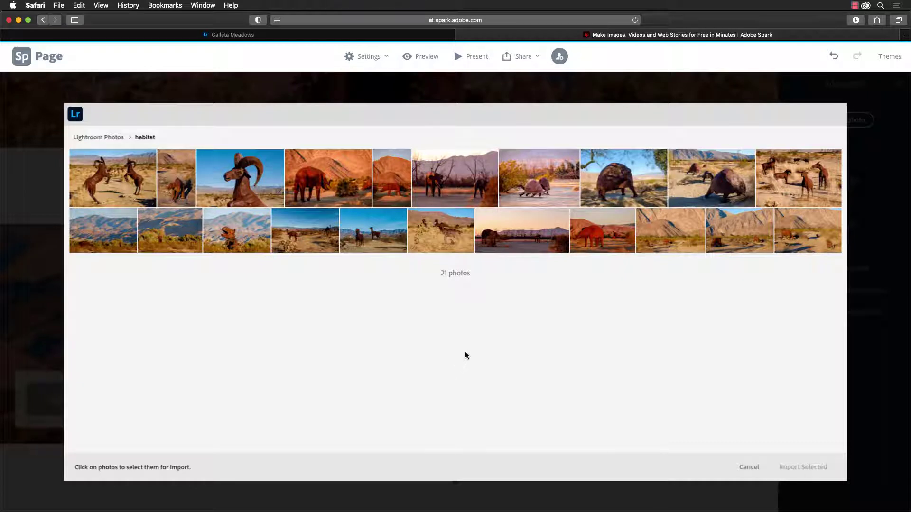
left_click(454, 185)
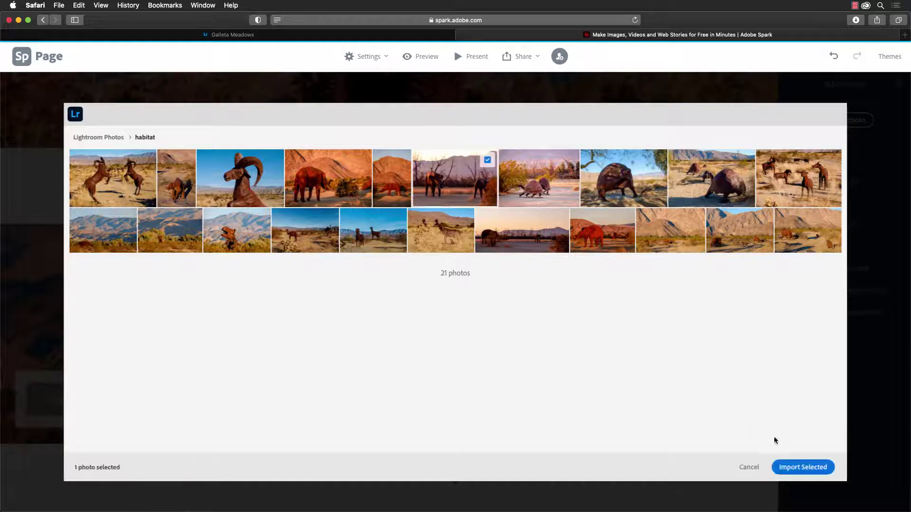
left_click(802, 467)
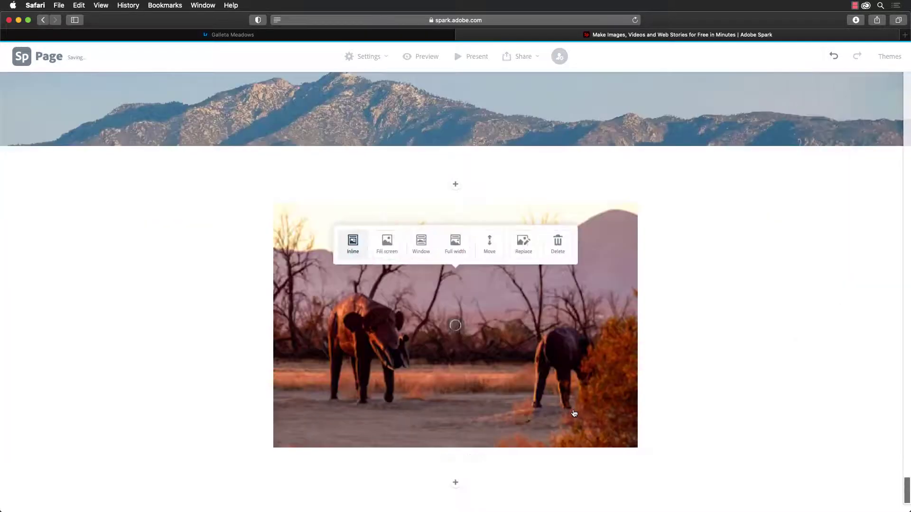
left_click(424, 244)
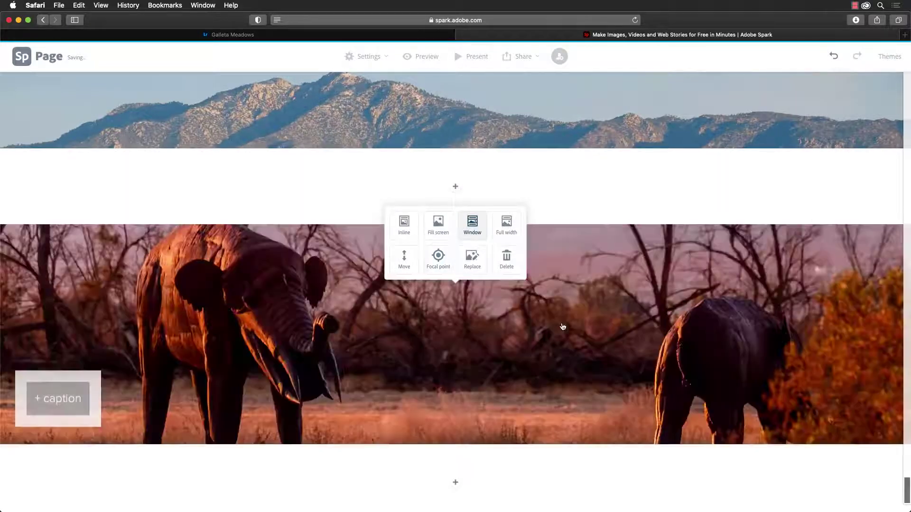
- Look over the new habitat photos in the editor, open the page preview, and return toward the start of the story
scroll(563, 326, "up", 4)
scroll(571, 330, "up", 9)
scroll(574, 331, "up", 8)
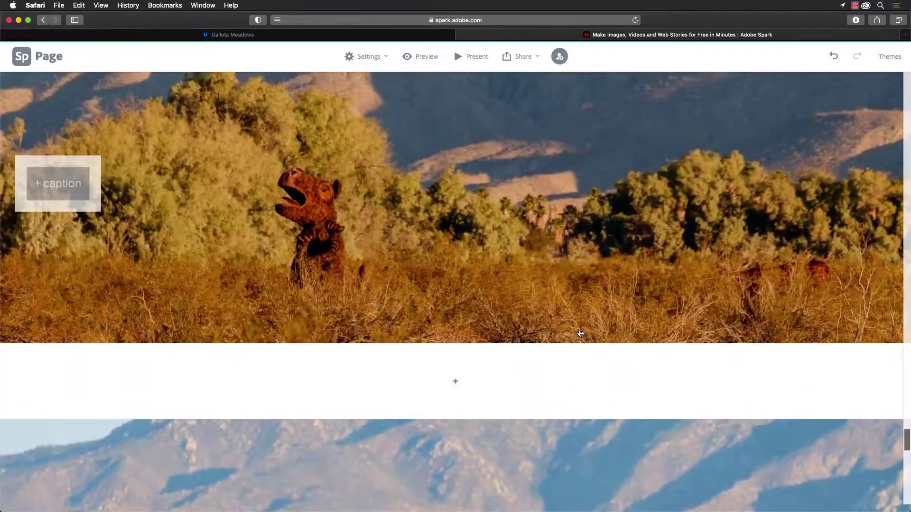
scroll(580, 334, "down", 9)
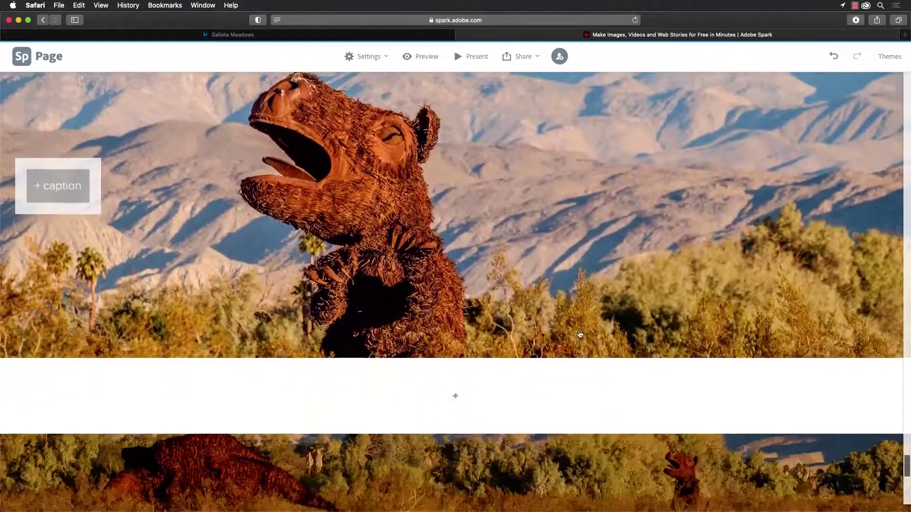
scroll(580, 333, "down", 1)
left_click(416, 59)
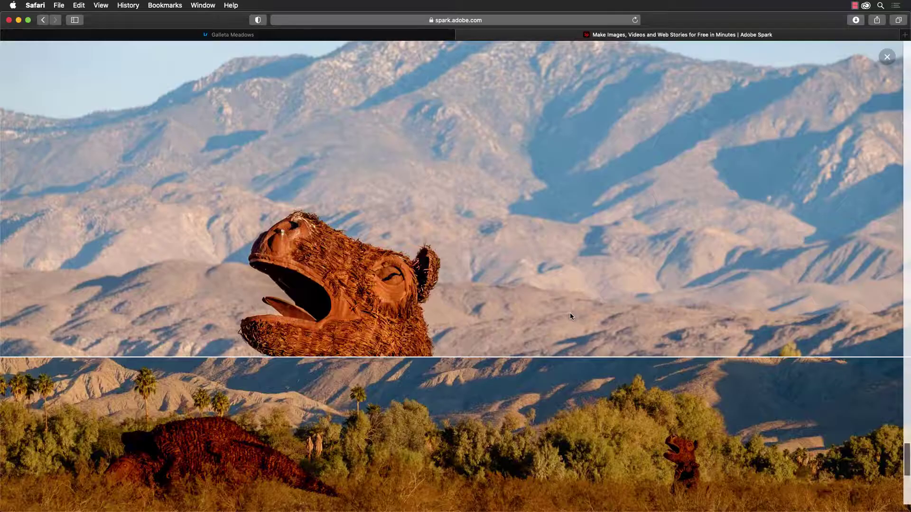
scroll(570, 313, "up", 10)
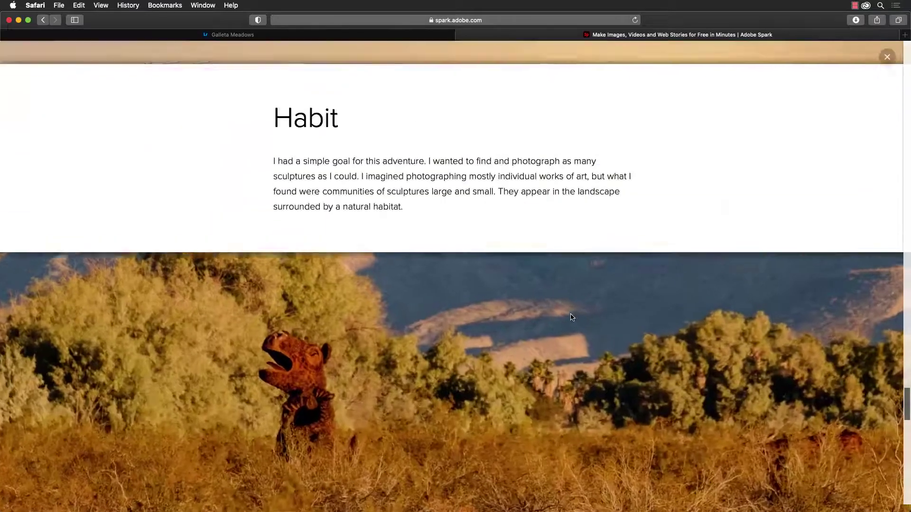
scroll(570, 316, "up", 15)
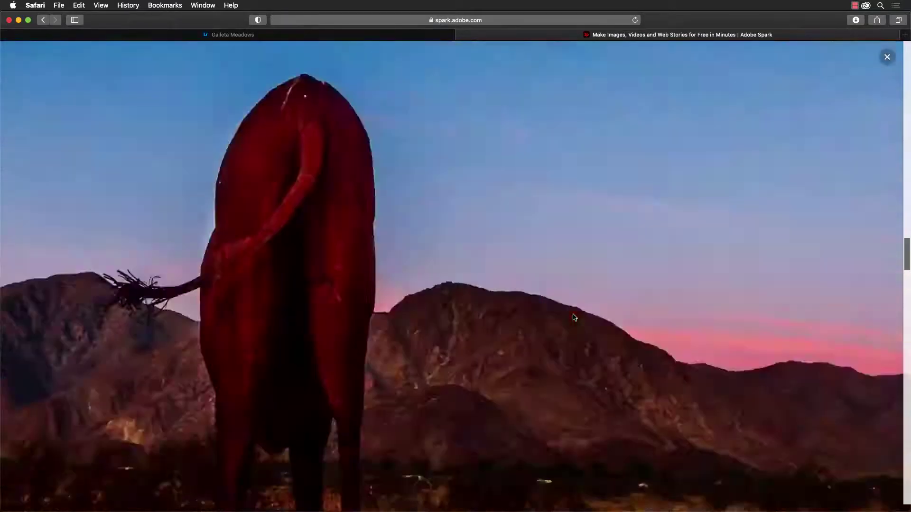
- Review the previewed story from its title through the New Year's Birthday and Predawn sections and the glideshow to the "Habit" section
scroll(574, 317, "down", 5)
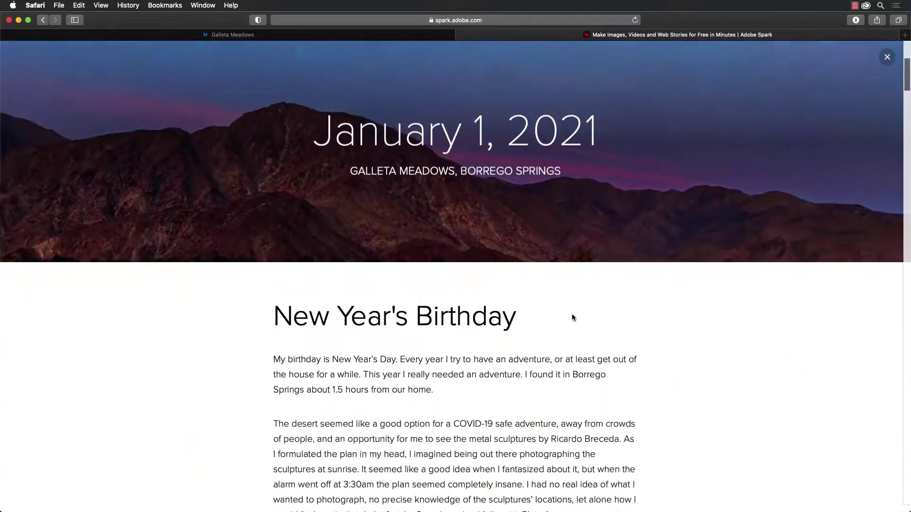
scroll(573, 318, "down", 12)
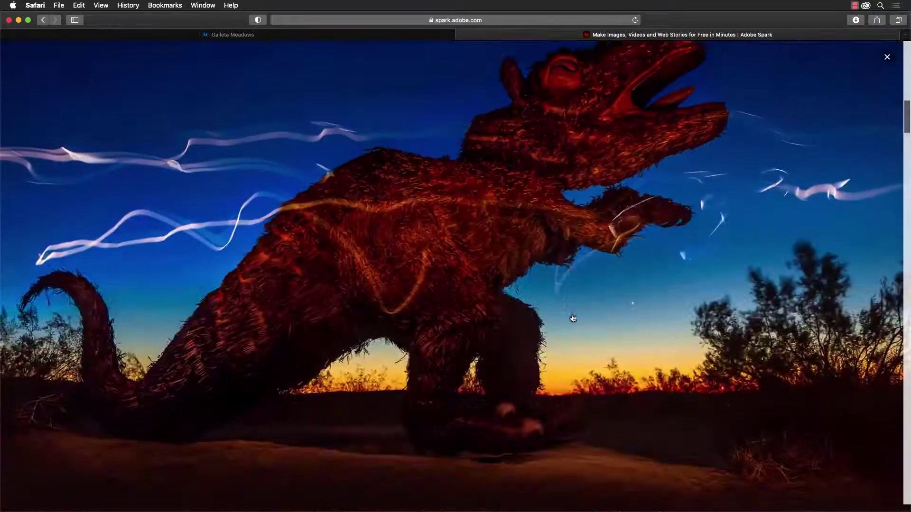
scroll(574, 319, "down", 8)
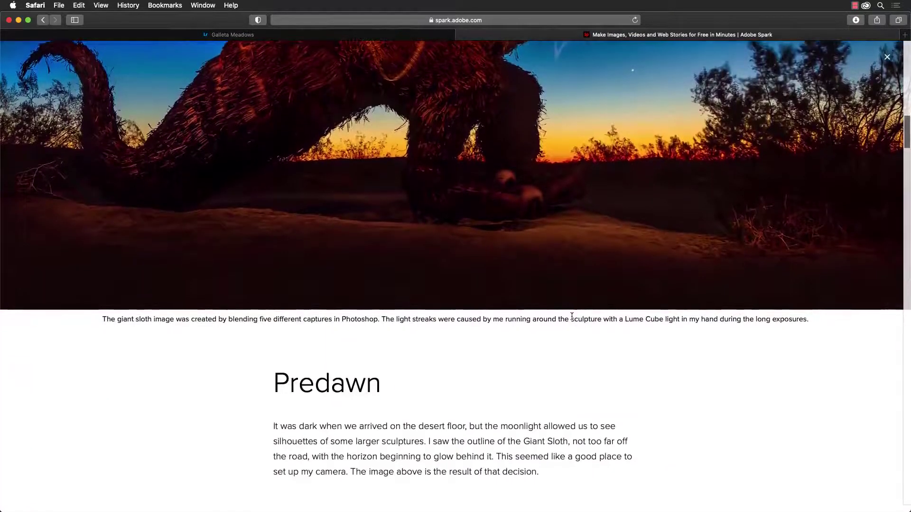
scroll(572, 317, "down", 5)
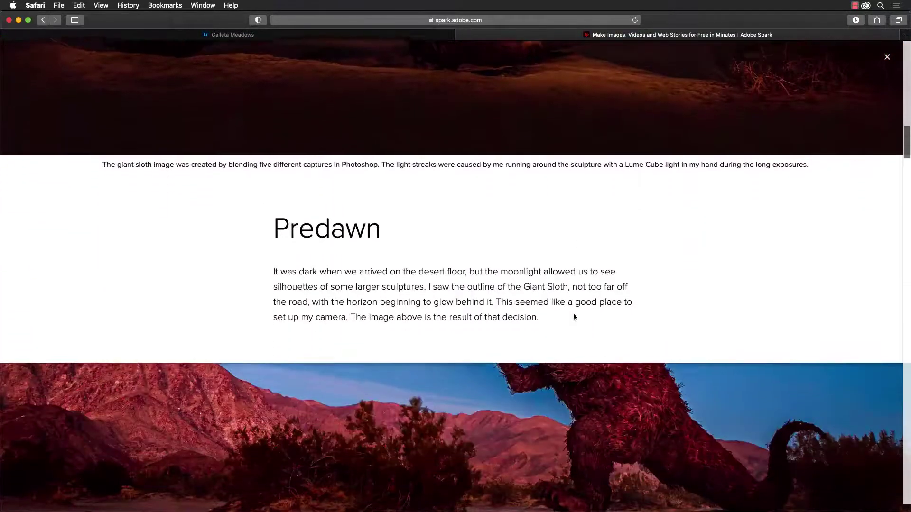
scroll(573, 317, "down", 3)
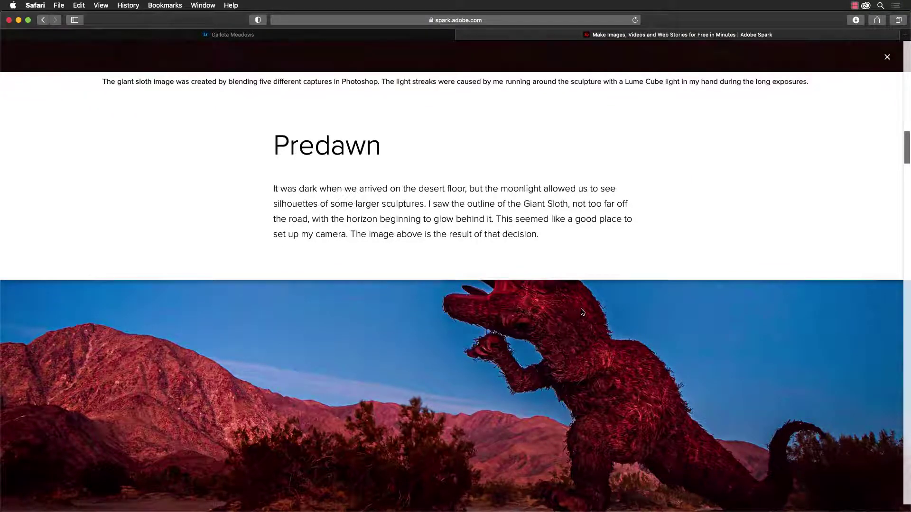
scroll(582, 311, "down", 15)
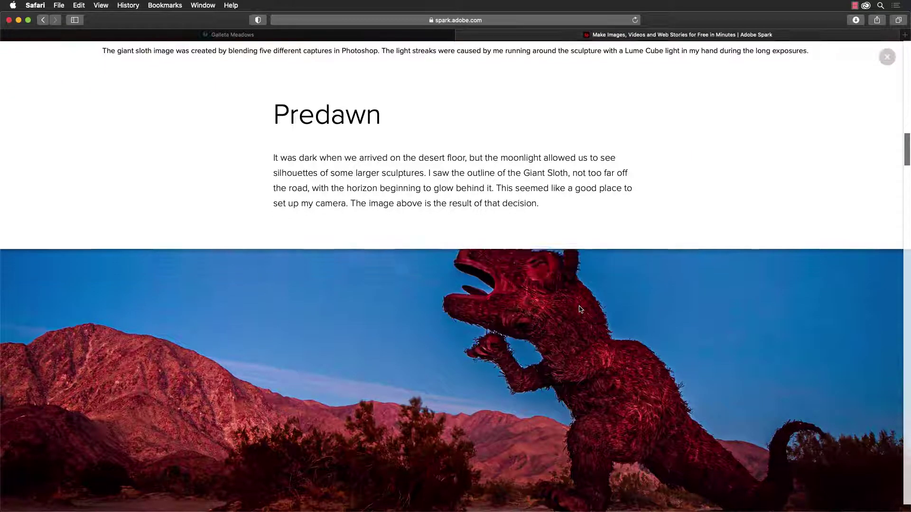
scroll(581, 314, "down", 10)
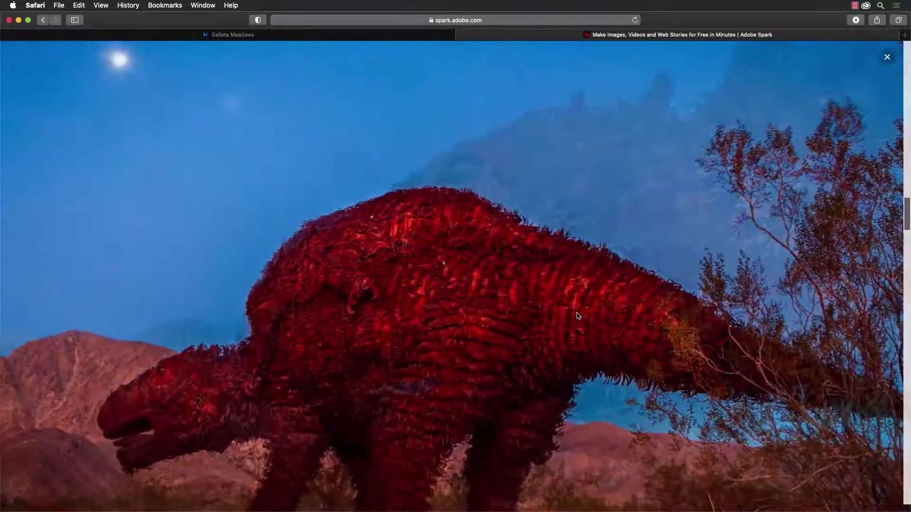
scroll(579, 316, "down", 10)
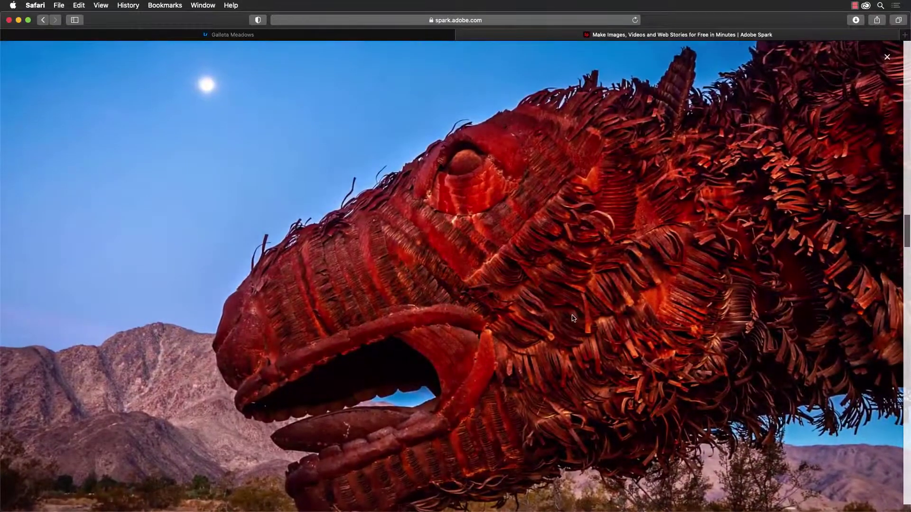
scroll(574, 318, "down", 10)
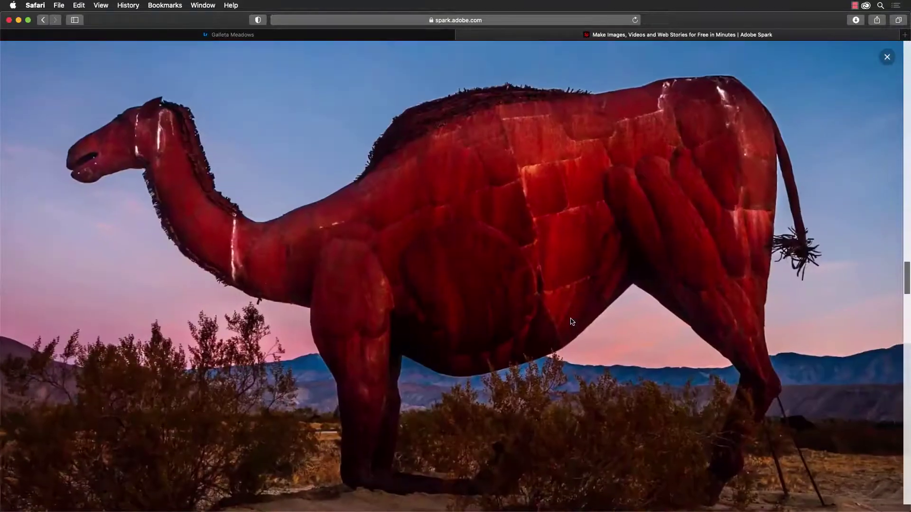
scroll(572, 319, "down", 10)
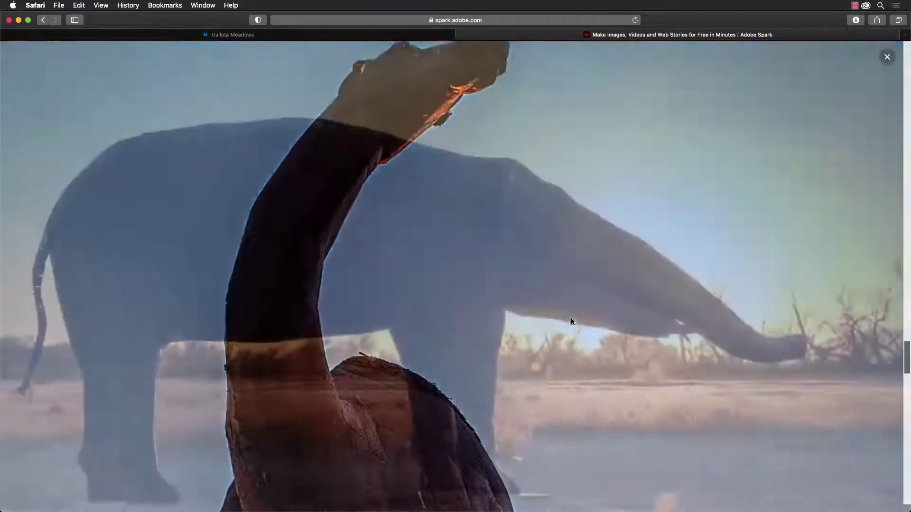
scroll(571, 321, "down", 10)
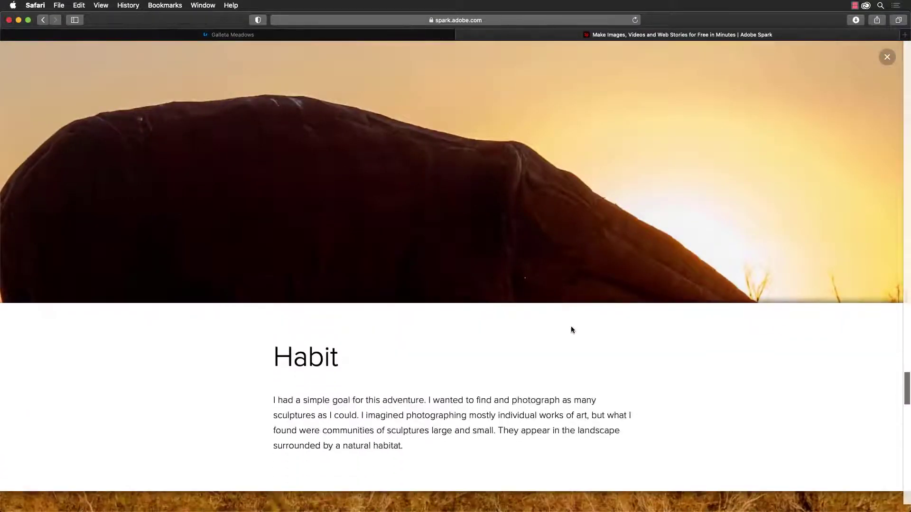
scroll(570, 326, "down", 4)
scroll(587, 308, "down", 4)
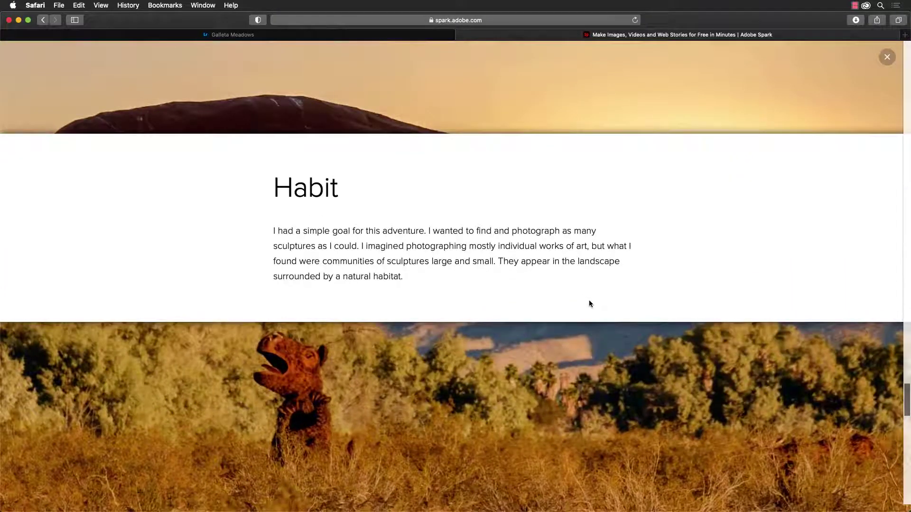
scroll(588, 302, "down", 2)
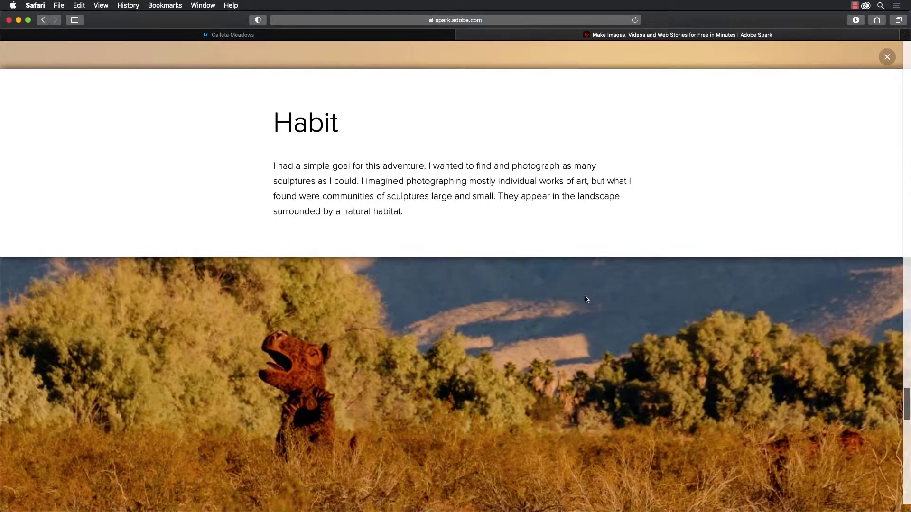
- Examine how the "Habit" section's first window photo reveals itself below the text in the page preview
scroll(565, 315, "down", 2)
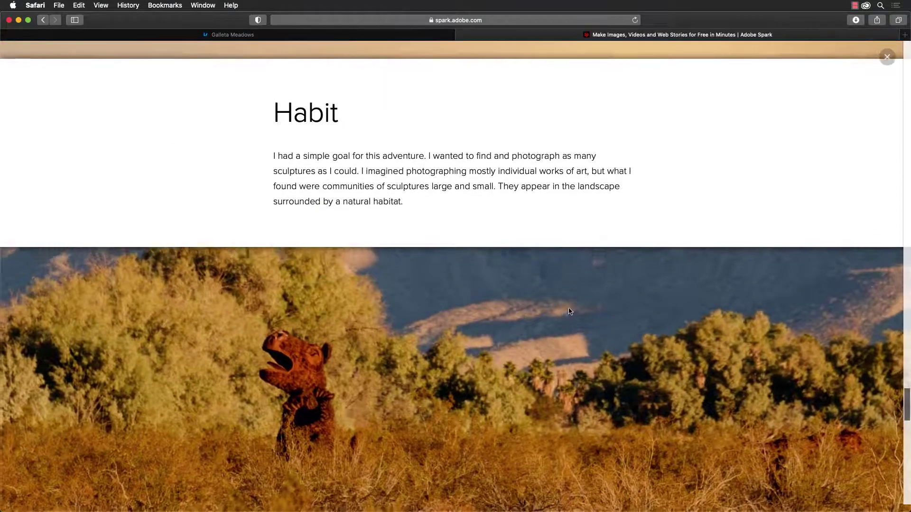
scroll(565, 309, "down", 2)
scroll(567, 308, "up", 2)
scroll(569, 307, "down", 5)
scroll(571, 305, "down", 3)
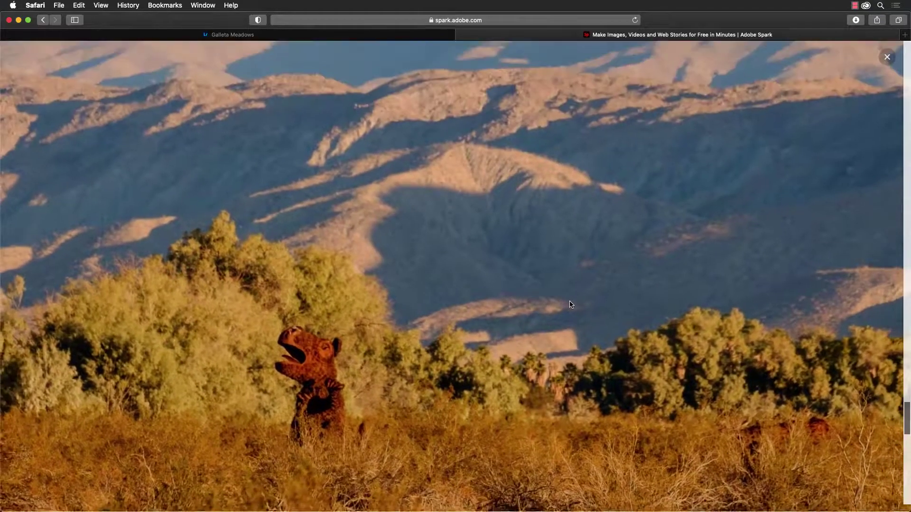
scroll(571, 305, "up", 4)
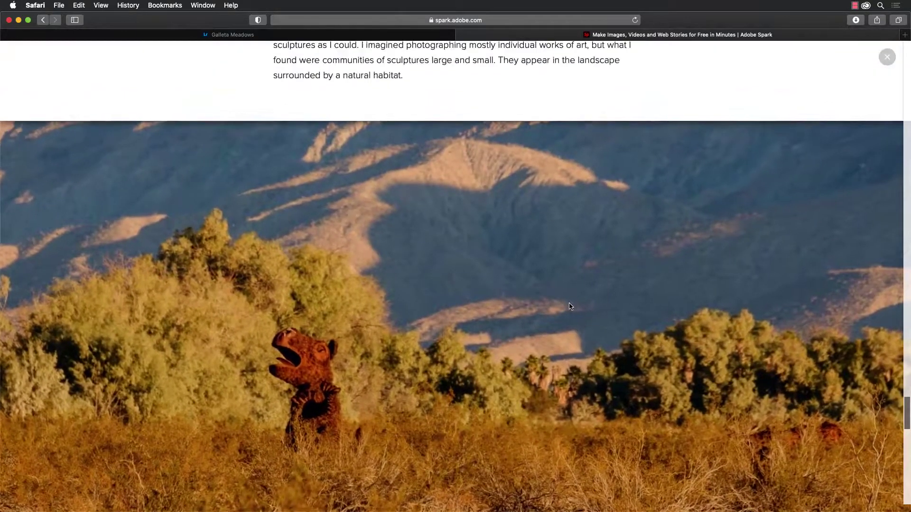
scroll(571, 307, "up", 2)
scroll(569, 307, "down", 3)
scroll(569, 308, "down", 3)
scroll(568, 310, "down", 3)
- Review the remaining habitat window photos through the end of the previewed story, and return to the editor
scroll(568, 309, "down", 4)
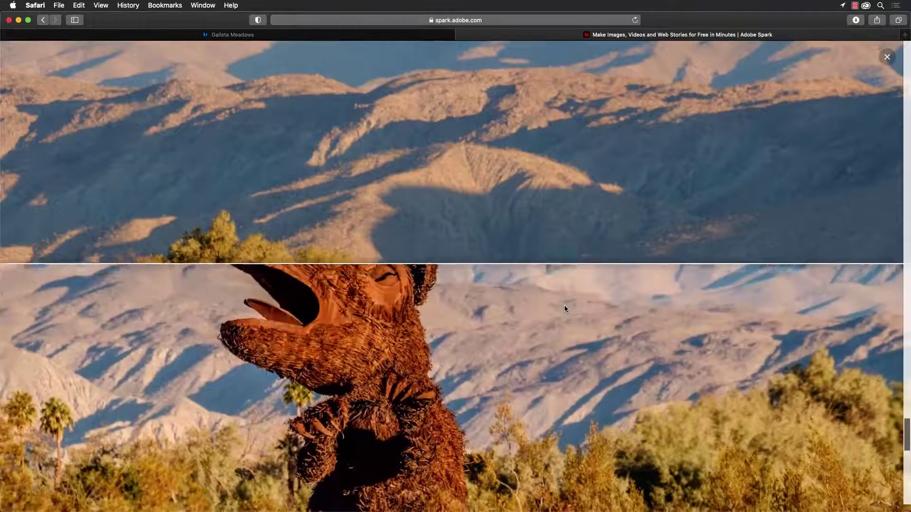
scroll(565, 308, "down", 4)
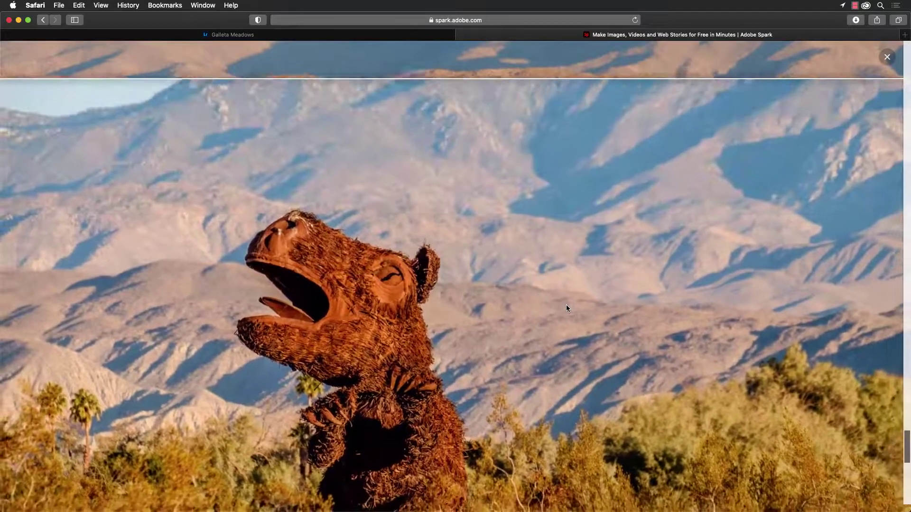
scroll(565, 304, "down", 1)
scroll(568, 308, "down", 3)
scroll(568, 307, "down", 3)
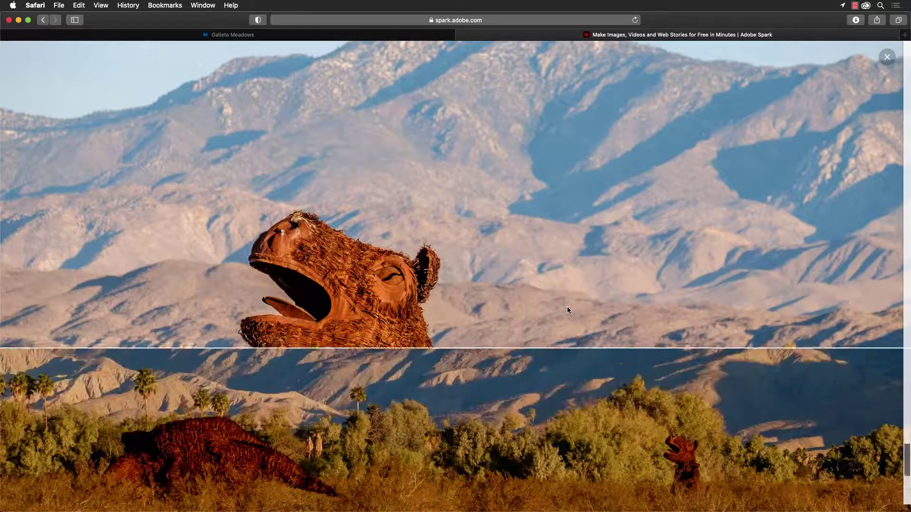
scroll(566, 311, "down", 4)
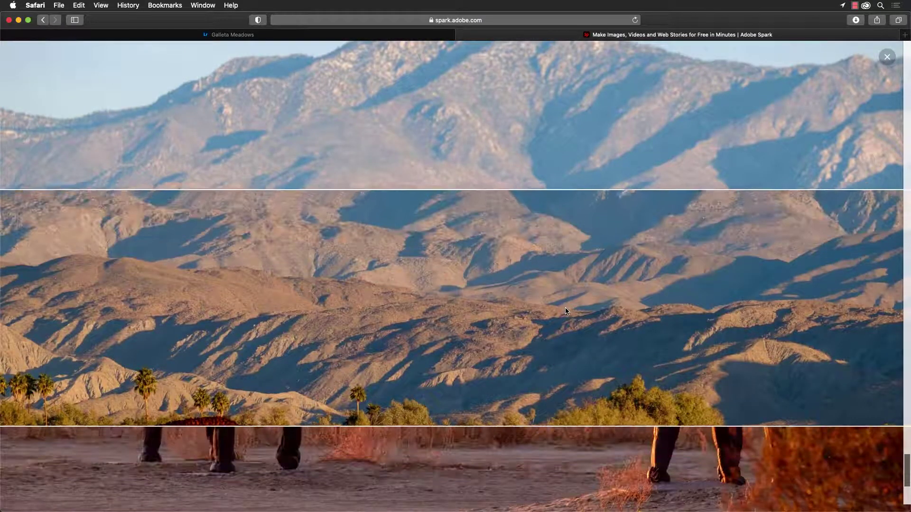
scroll(566, 311, "down", 3)
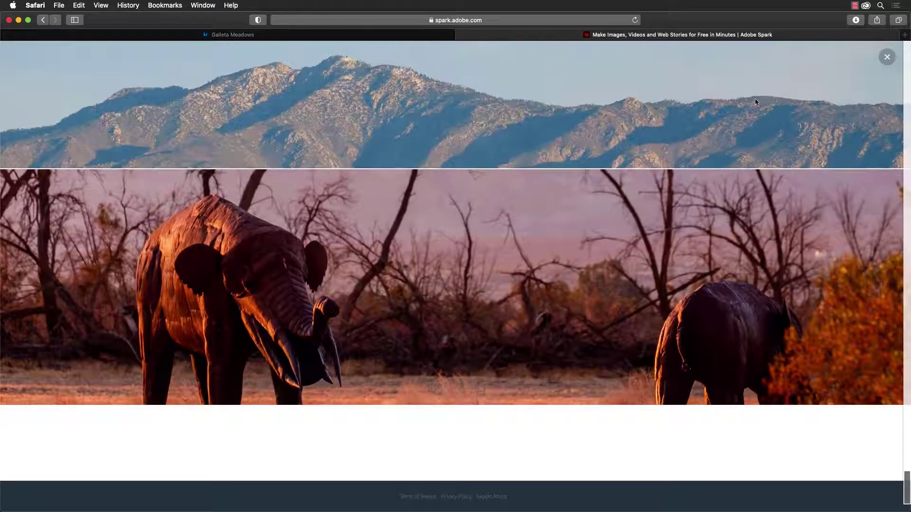
left_click(886, 57)
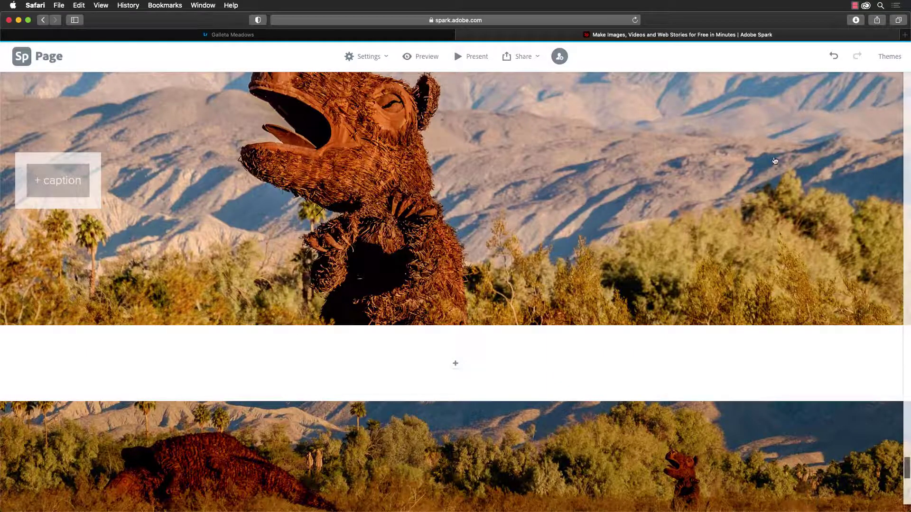
- Correct the "Habit" section heading to read "Habitat"
scroll(512, 320, "down", 1)
scroll(513, 320, "down", 10)
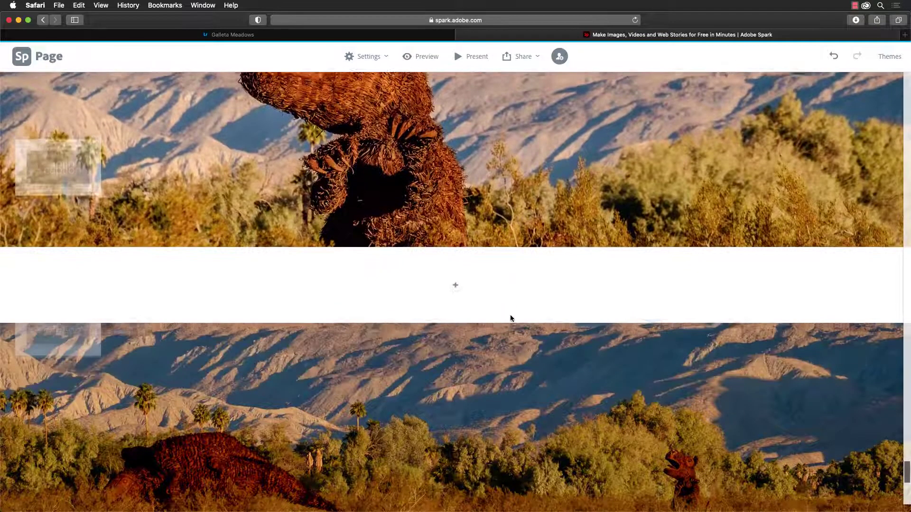
scroll(511, 318, "up", 3)
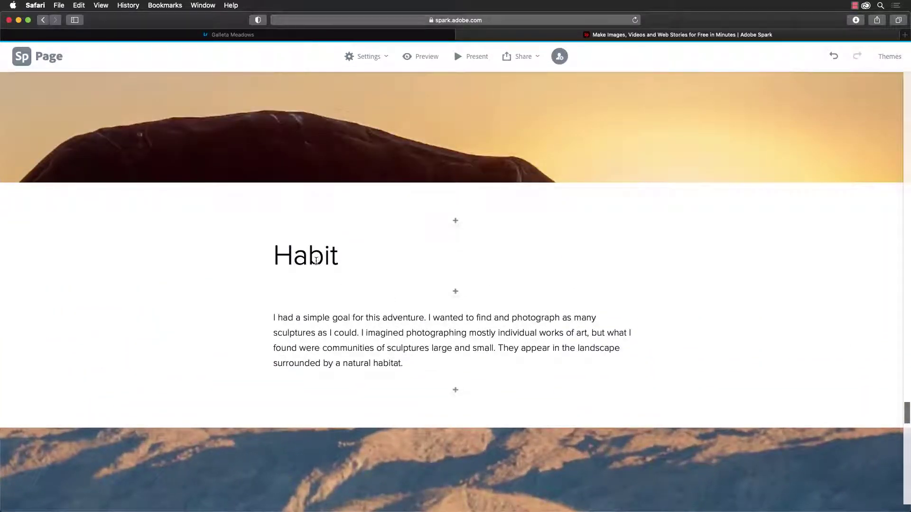
left_click(319, 259)
type("at")
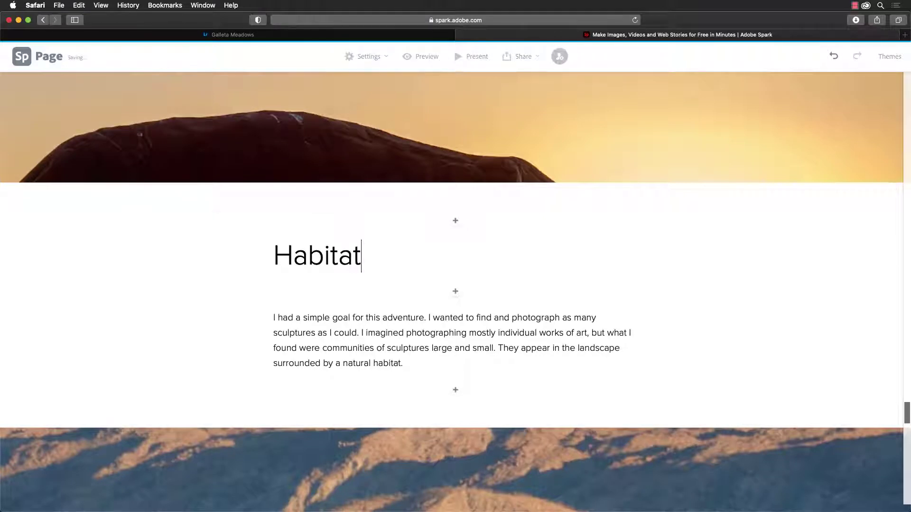
- Add the text "Breaking daylight revealed sculptures in every direction." below the photo of the two elephant sculptures
scroll(456, 291, "down", 15)
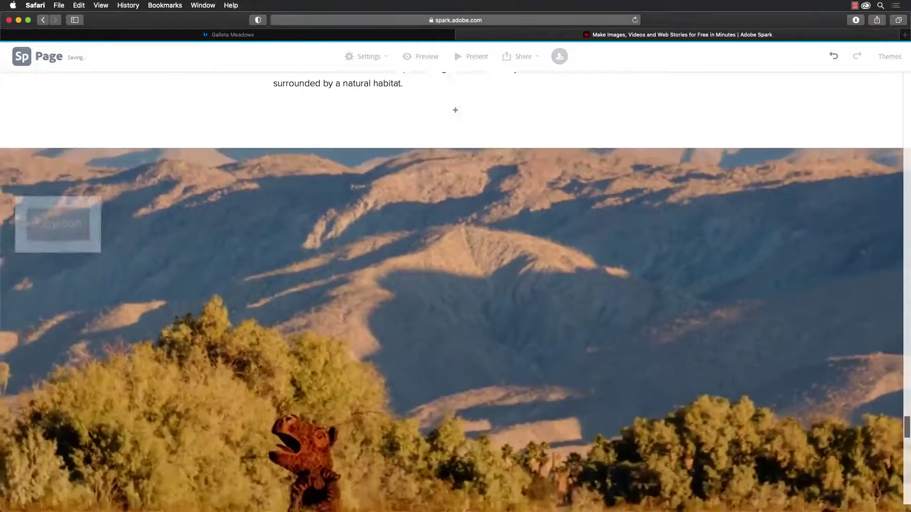
scroll(456, 291, "down", 15)
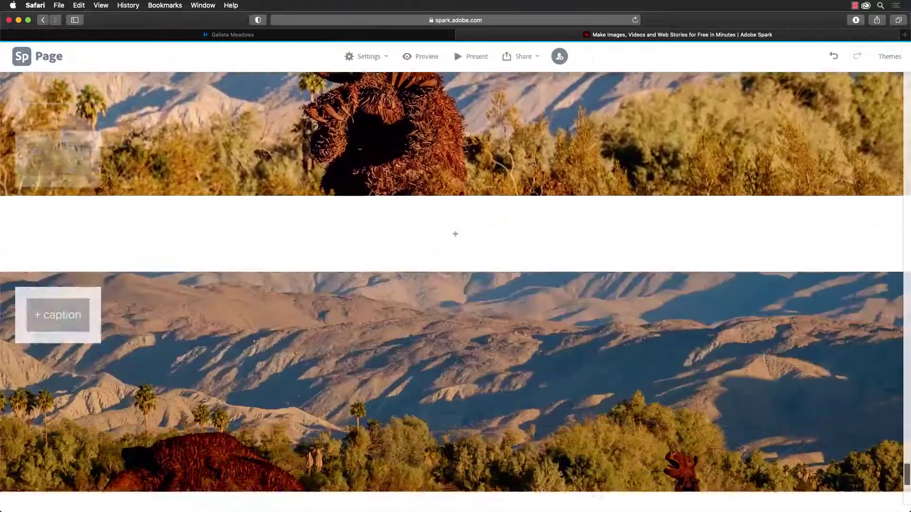
scroll(455, 292, "down", 3)
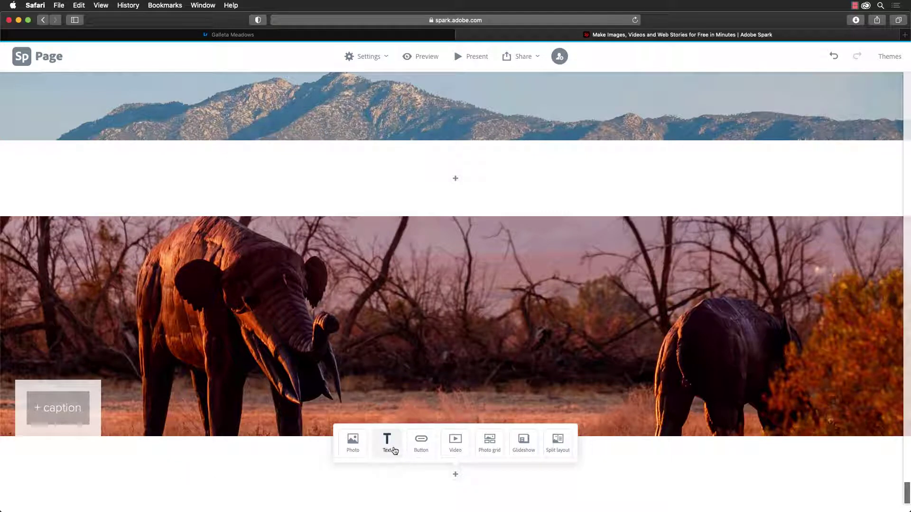
left_click(387, 444)
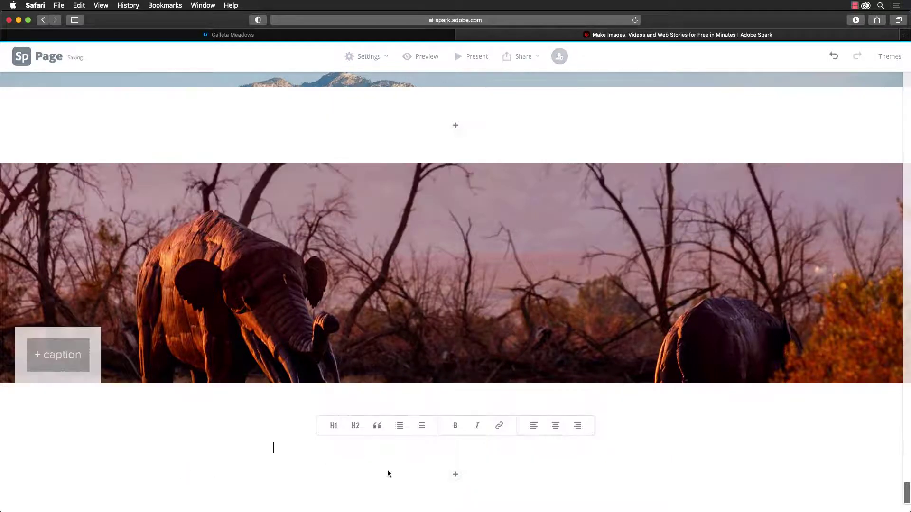
type("Breaking daylight revealed sculptures in every direction.")
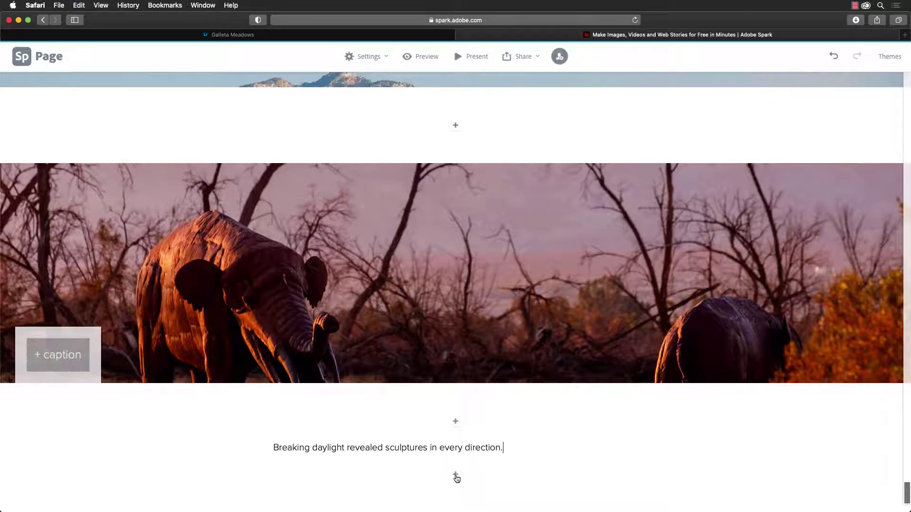
- Insert a photo grid below the new text using the 17 photos of the Lightroom habitat album not already in the story
left_click(456, 476)
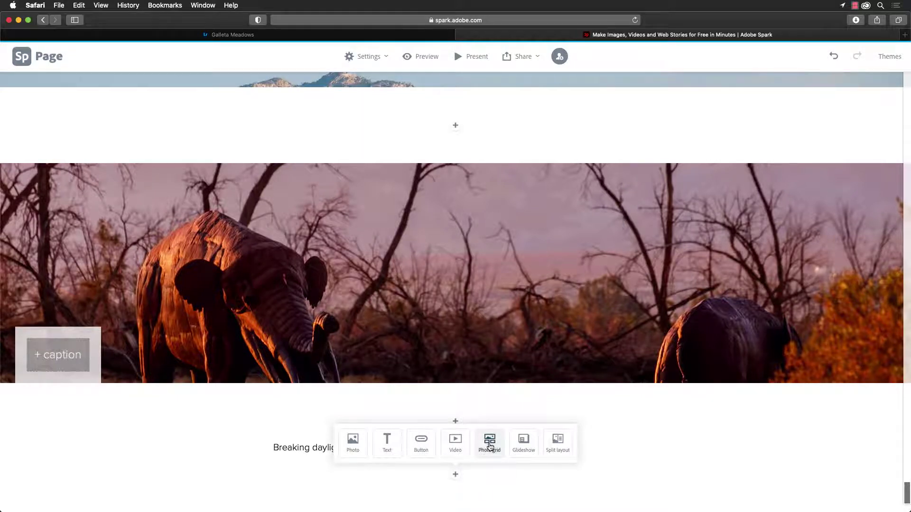
left_click(491, 445)
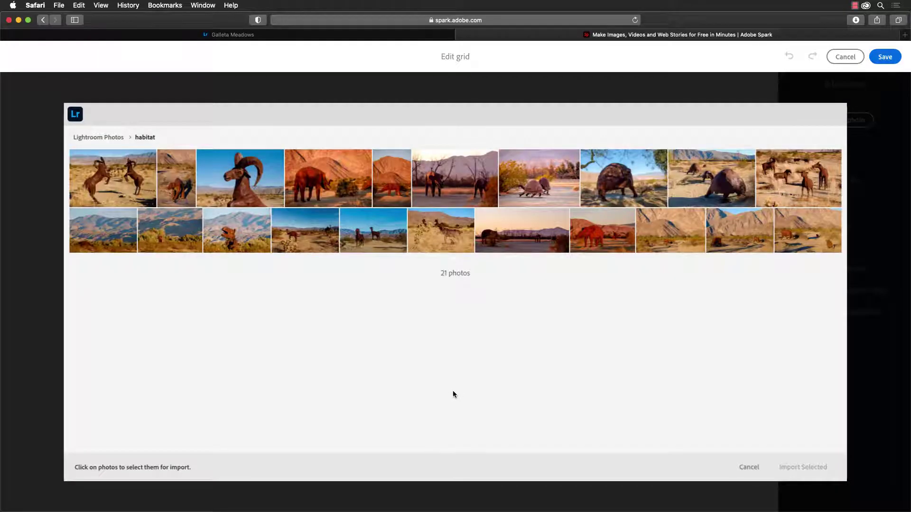
left_click(125, 187)
left_click(176, 184)
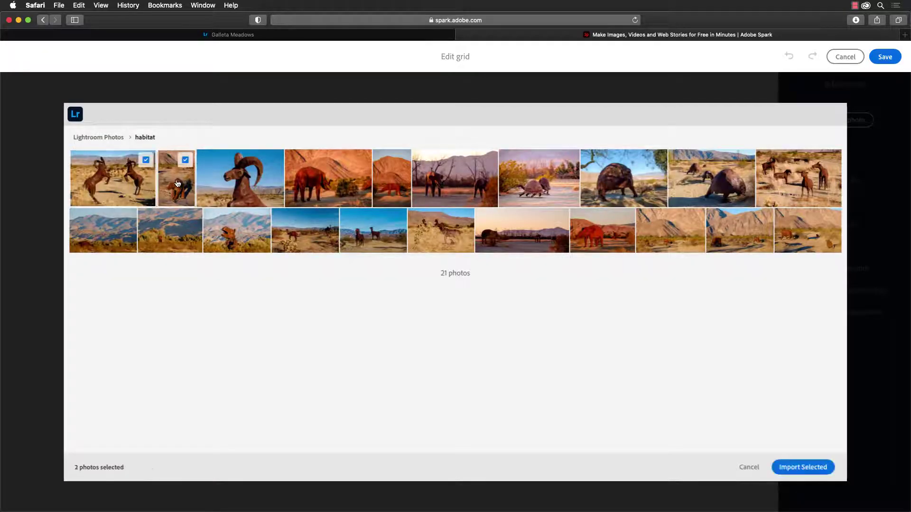
left_click(219, 186)
left_click(316, 187)
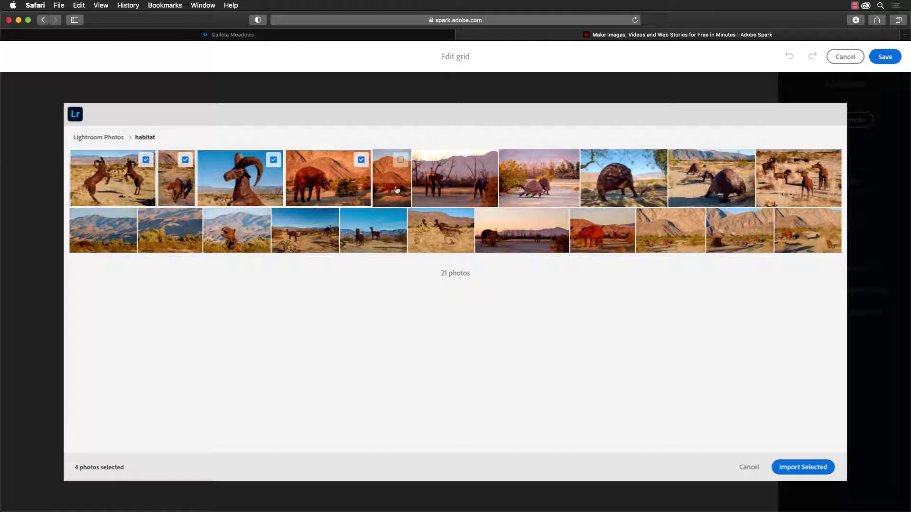
left_click(397, 191)
left_click(624, 181)
left_click(712, 183)
left_click(801, 184)
left_click(808, 232)
left_click(740, 232)
left_click(670, 233)
left_click(603, 233)
left_click(439, 237)
left_click(377, 237)
left_click(316, 238)
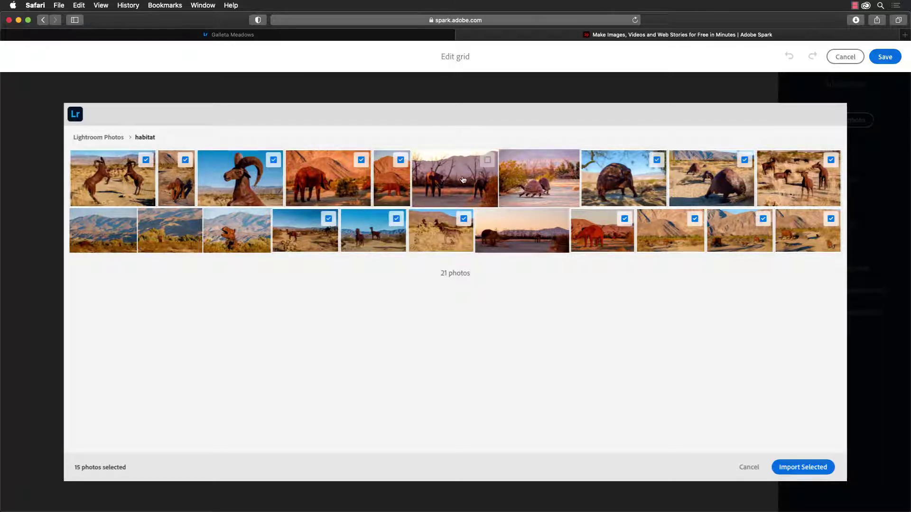
left_click(553, 180)
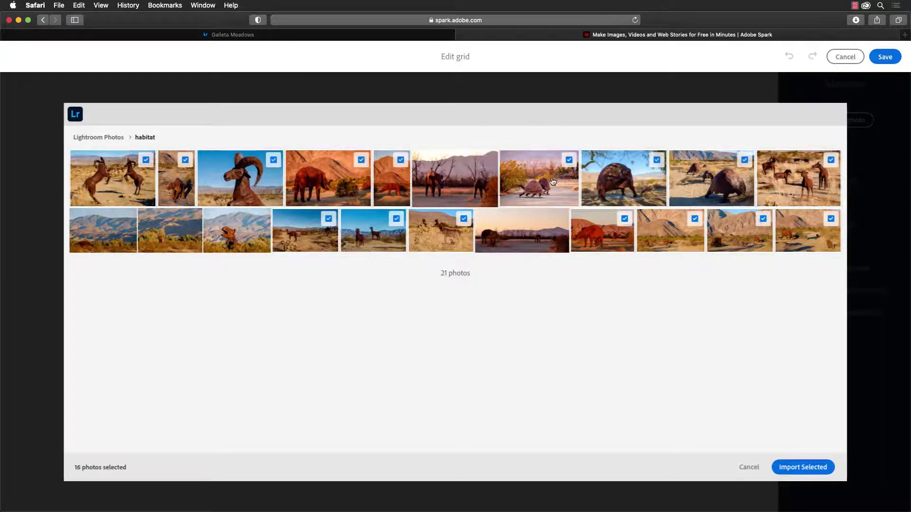
left_click(535, 242)
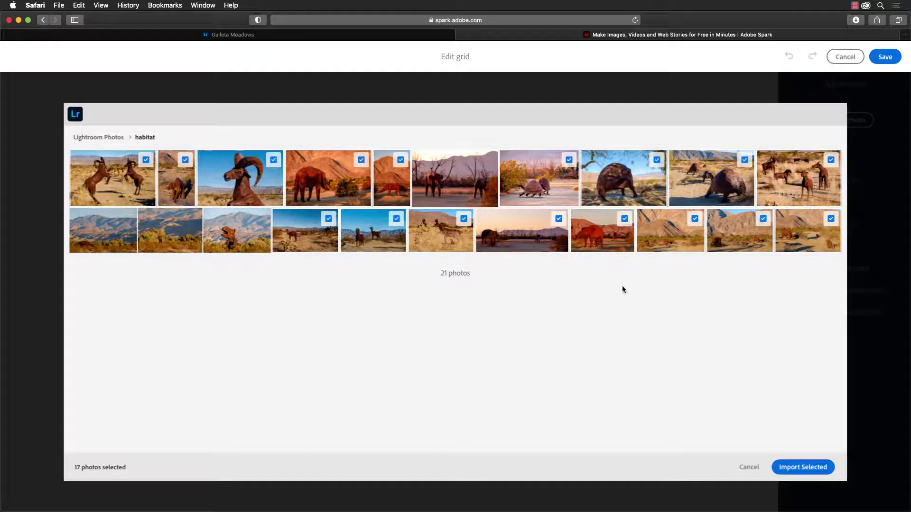
left_click(798, 467)
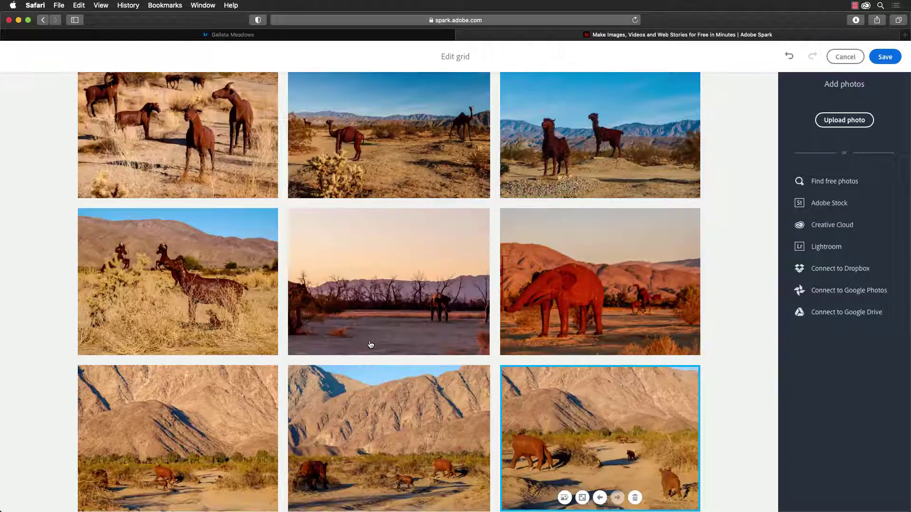
- Look over the photo grid's layout and move the elephant photo below the ram's head portrait one place forward
scroll(373, 343, "up", 10)
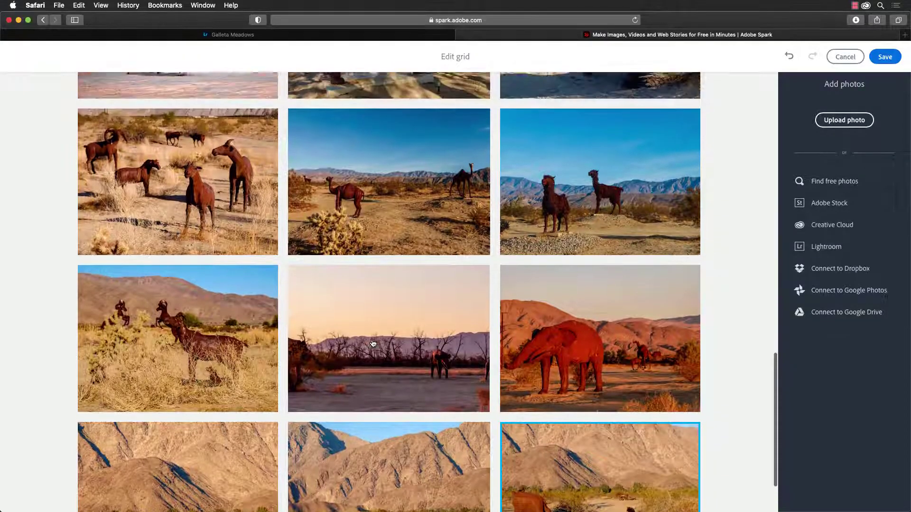
scroll(372, 345, "up", 15)
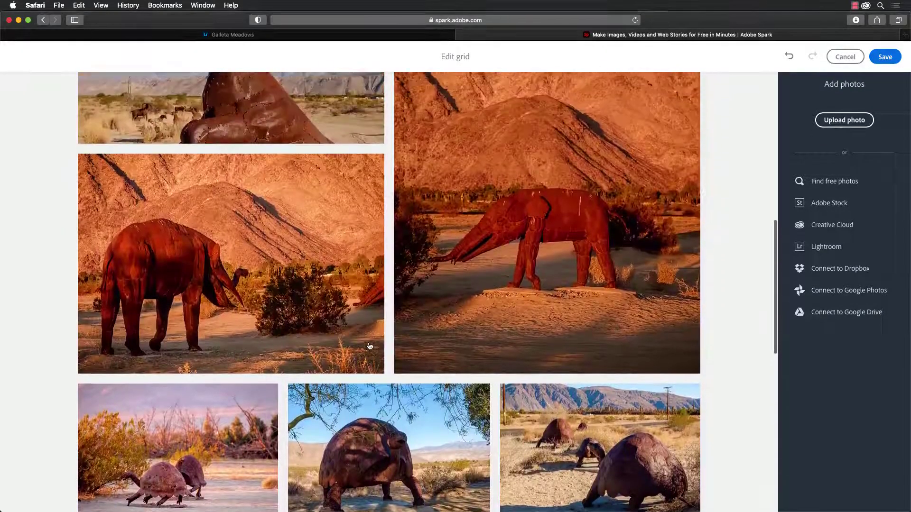
scroll(394, 354, "up", 10)
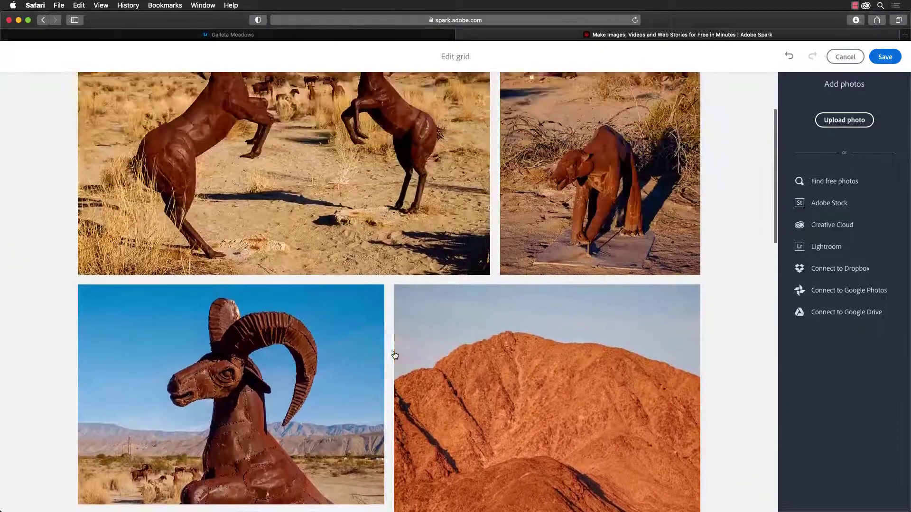
scroll(398, 363, "down", 20)
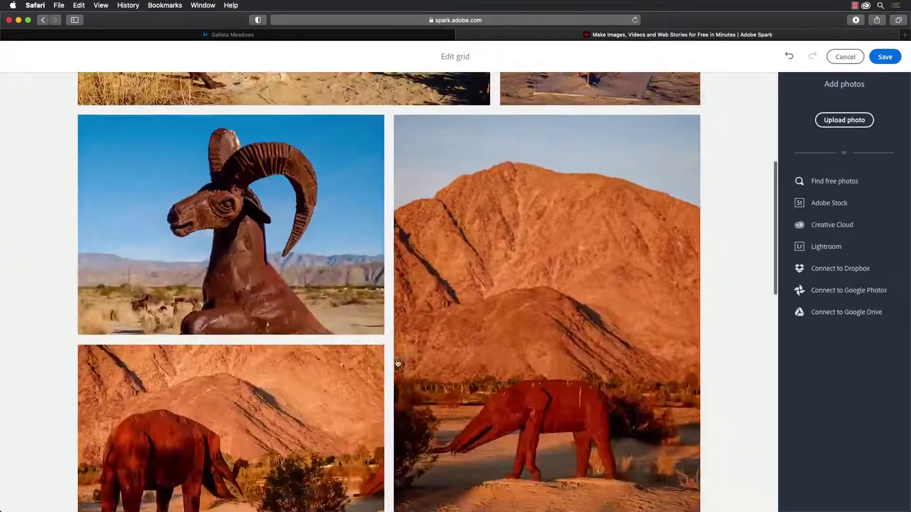
scroll(397, 367, "up", 20)
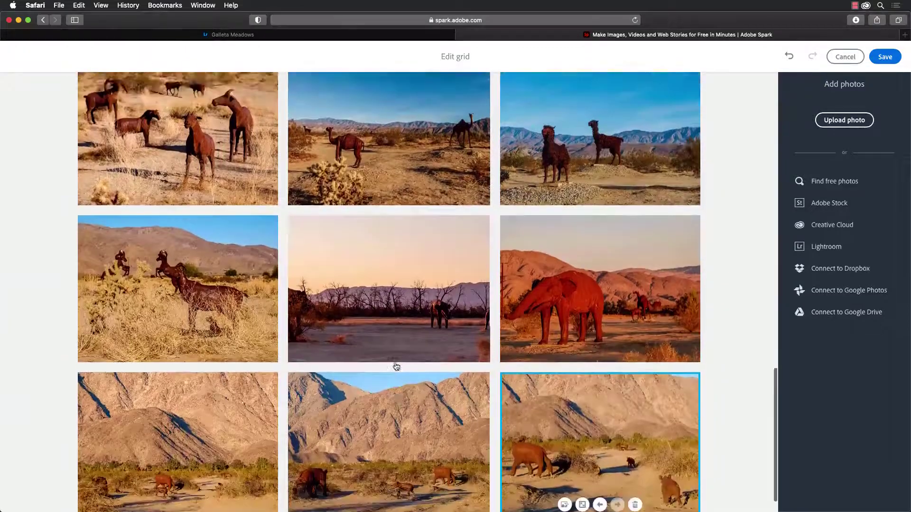
scroll(428, 302, "up", 5)
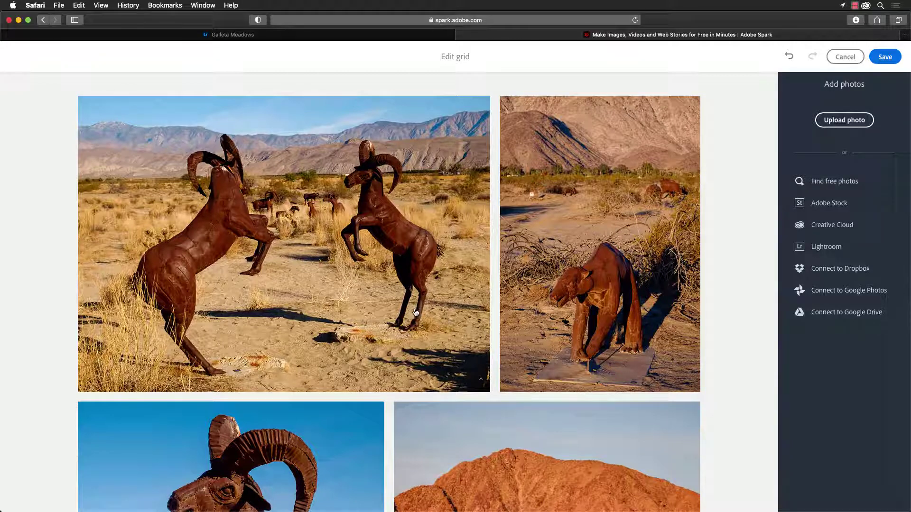
scroll(419, 328, "down", 4)
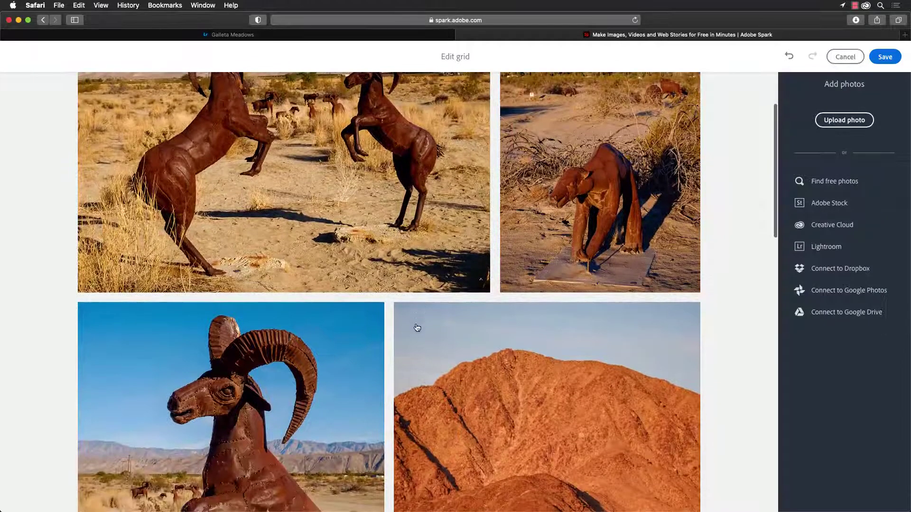
scroll(464, 340, "down", 10)
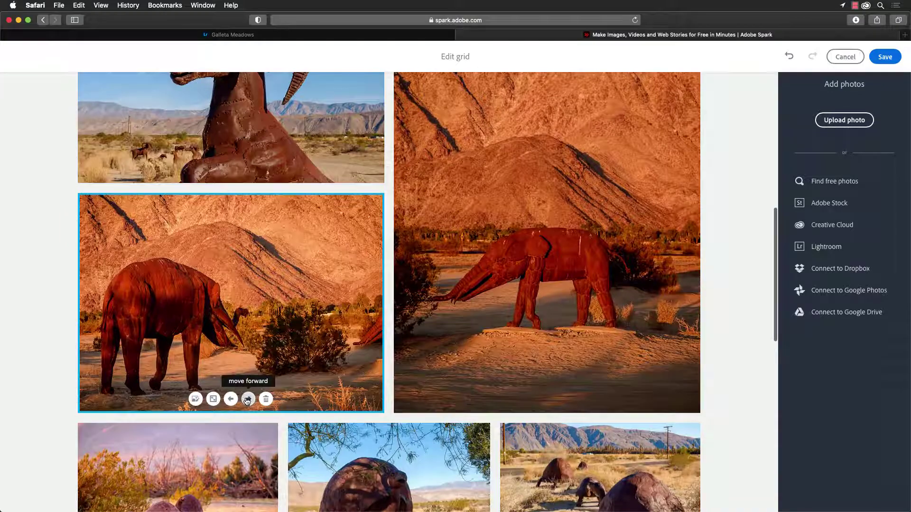
left_click(247, 400)
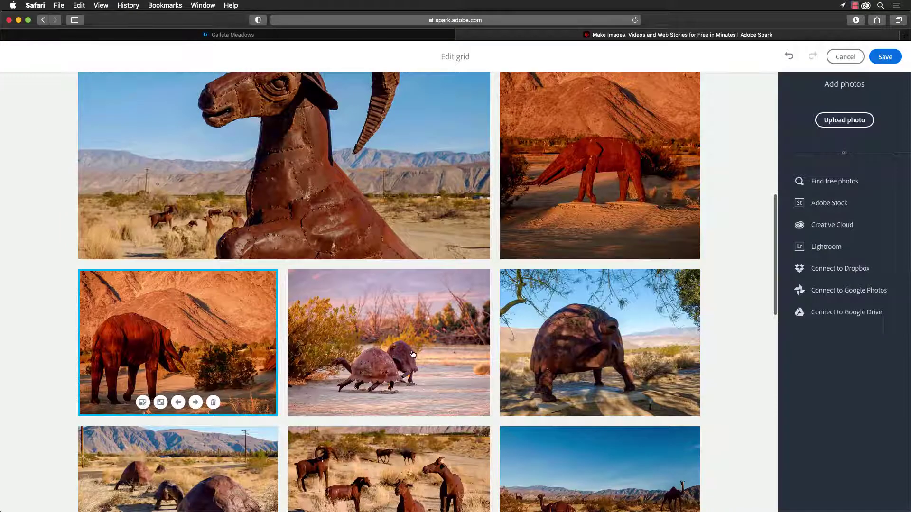
scroll(417, 342, "up", 5)
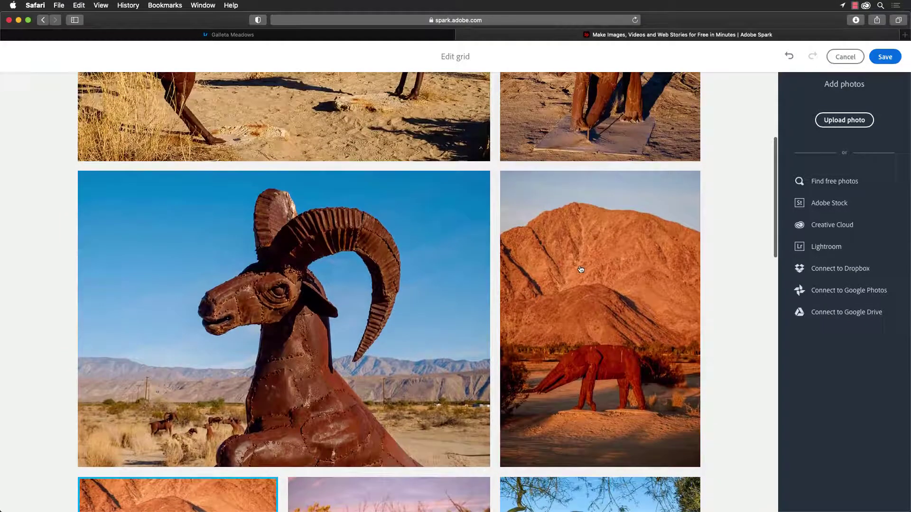
- Move the photo of the red long-snouted sculpture beside the ram's head portrait one place backward in the grid
left_click(566, 297)
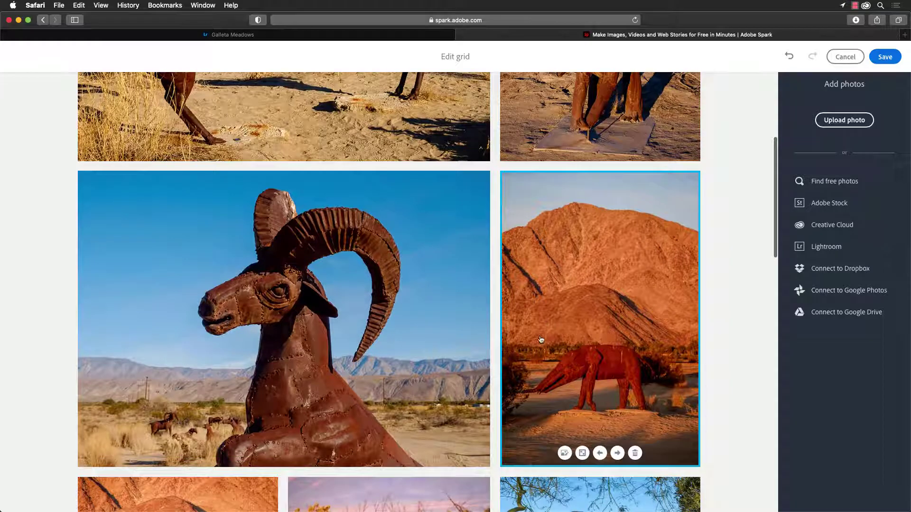
left_click(601, 453)
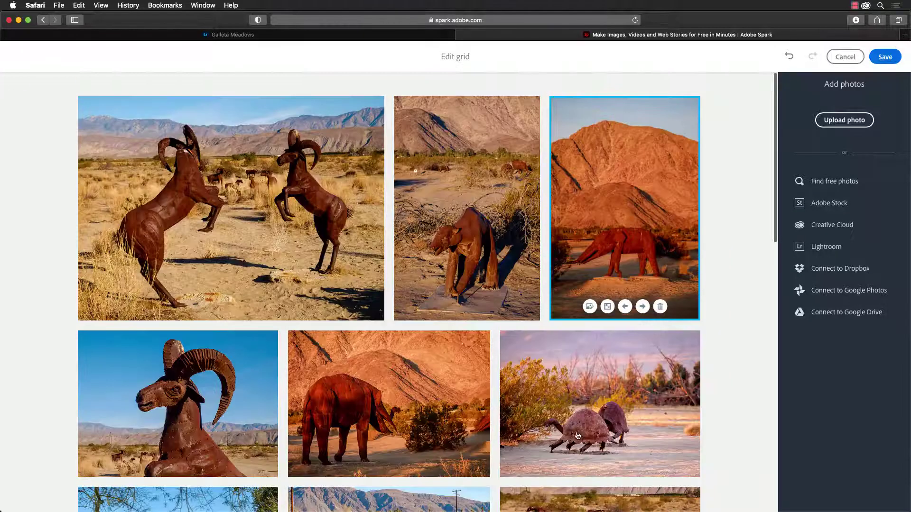
scroll(576, 427, "up", 2)
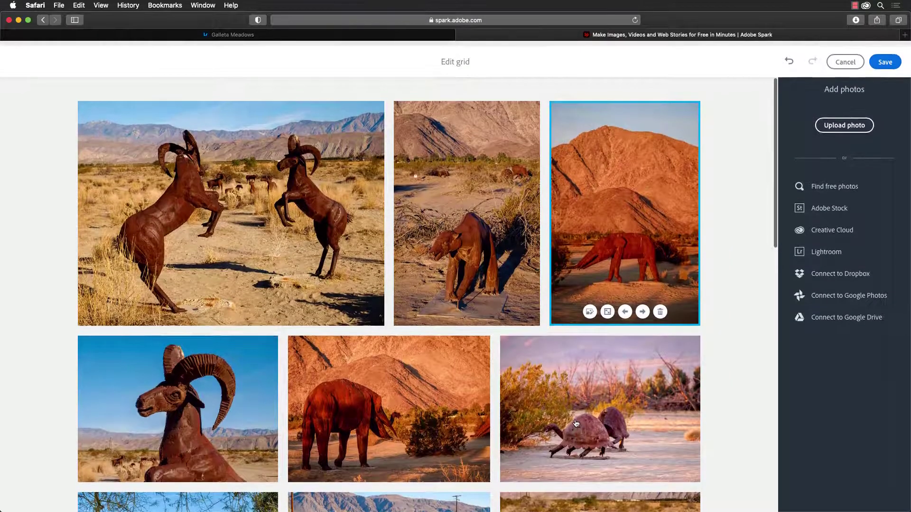
- Move the first mountain landscape photo in the grid's last row one place forward
scroll(576, 424, "down", 10)
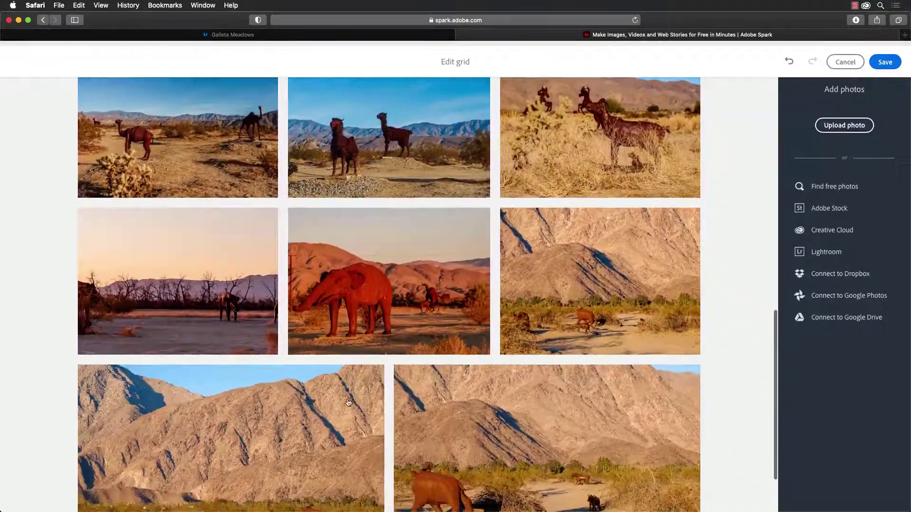
scroll(348, 403, "down", 2)
left_click(348, 402)
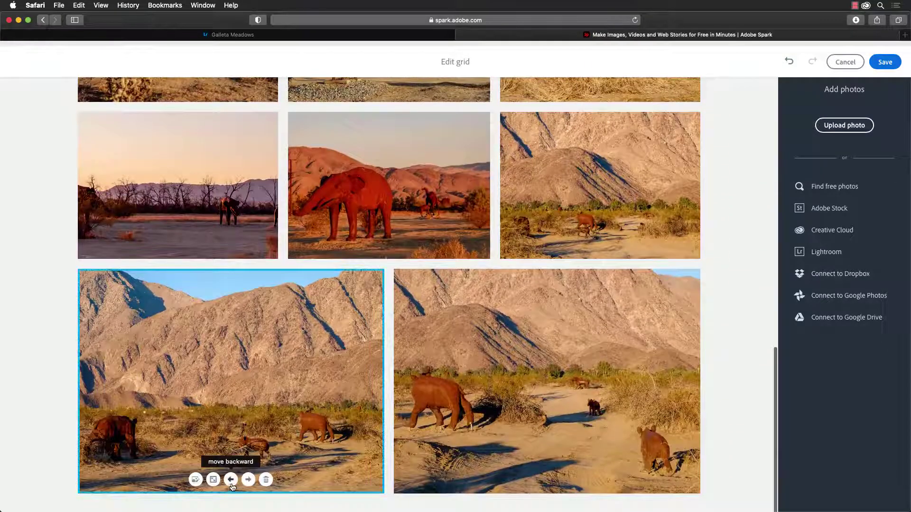
left_click(249, 484)
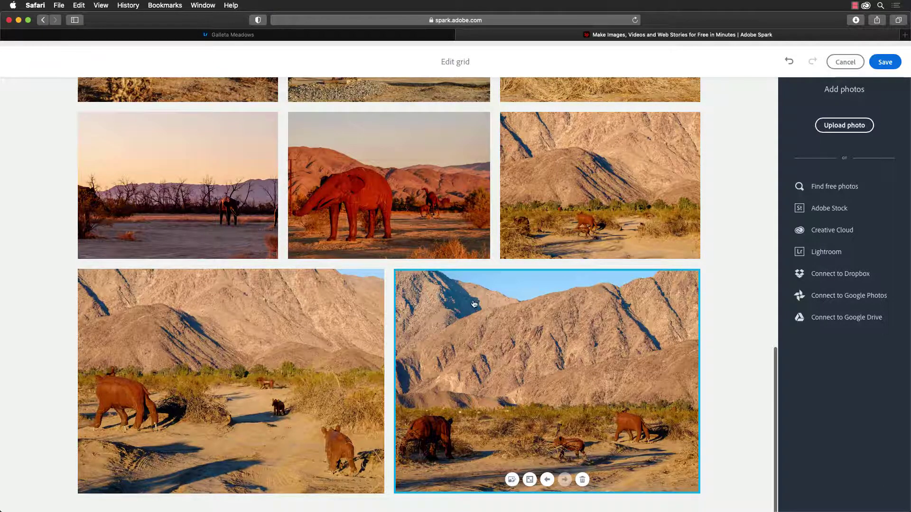
- Enlarge the elephant photo beside the ram's head portrait to the full grid width and save the photo grid
scroll(421, 253, "up", 8)
scroll(420, 253, "up", 6)
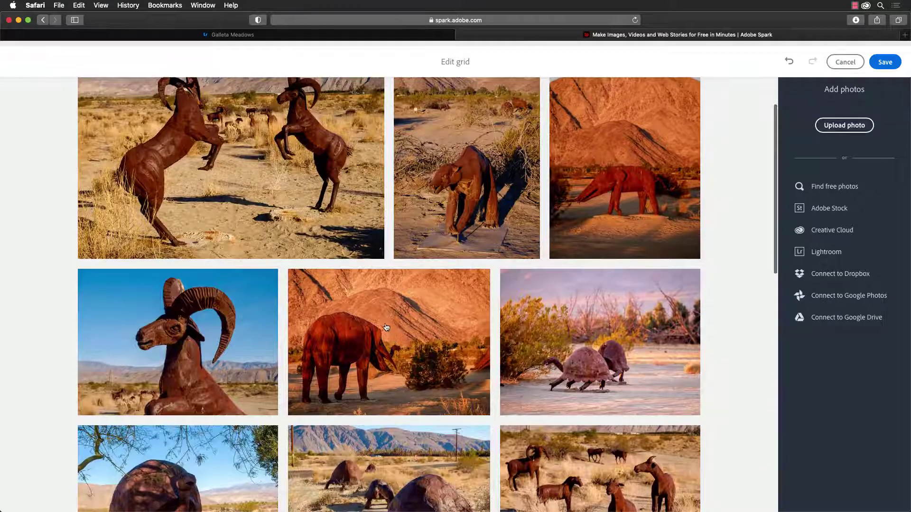
scroll(387, 329, "up", 2)
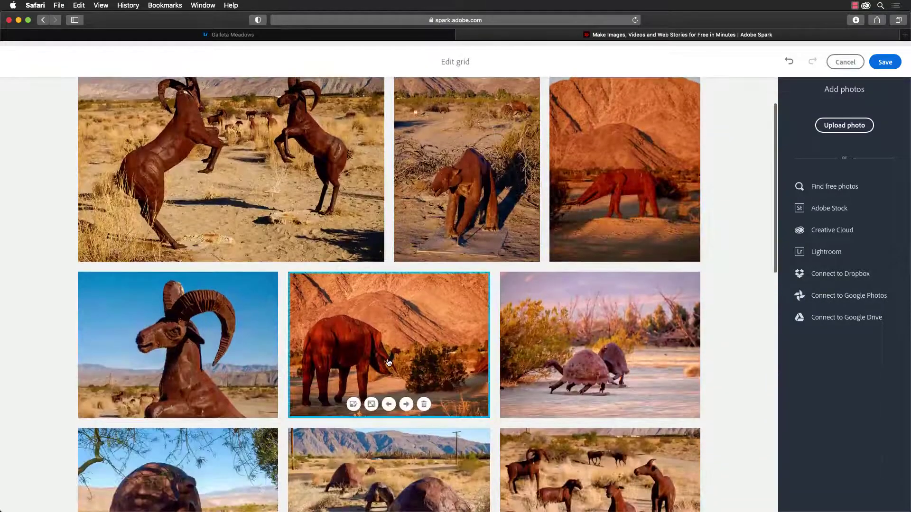
left_click(371, 404)
scroll(490, 389, "up", 8)
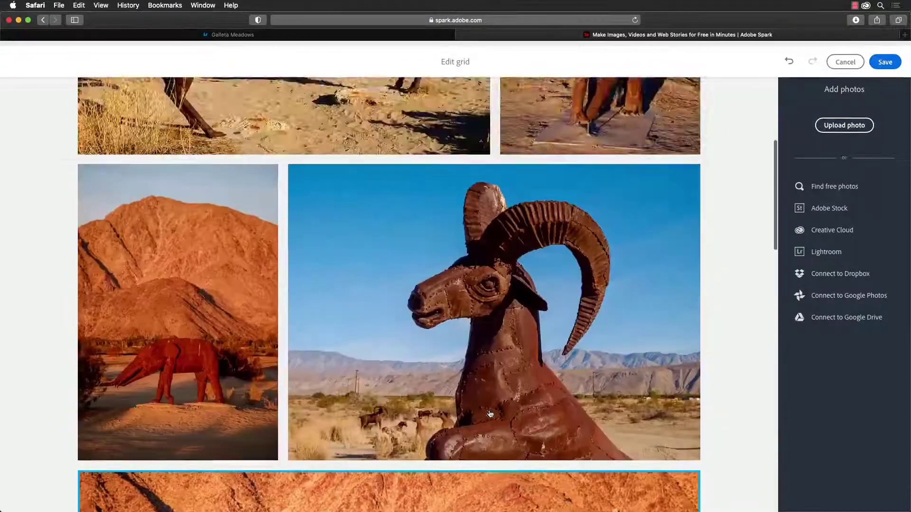
scroll(492, 421, "down", 15)
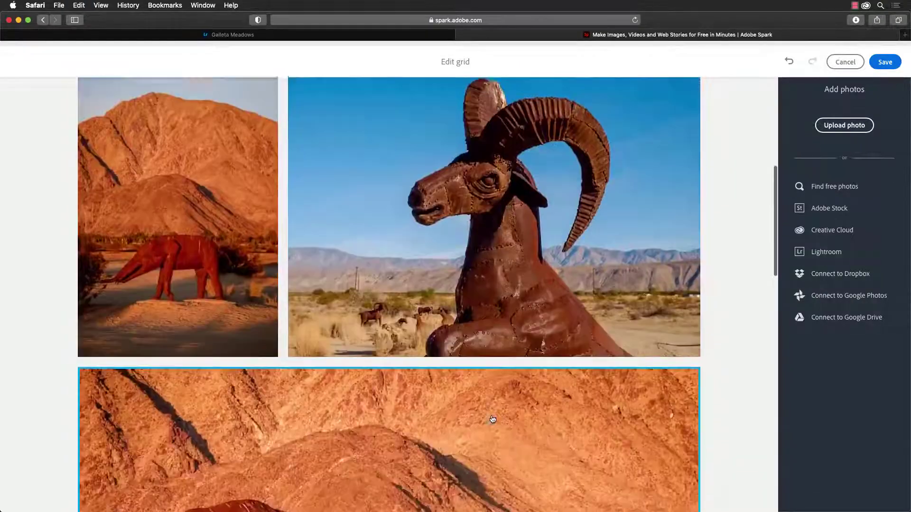
scroll(492, 421, "down", 4)
scroll(493, 389, "up", 3)
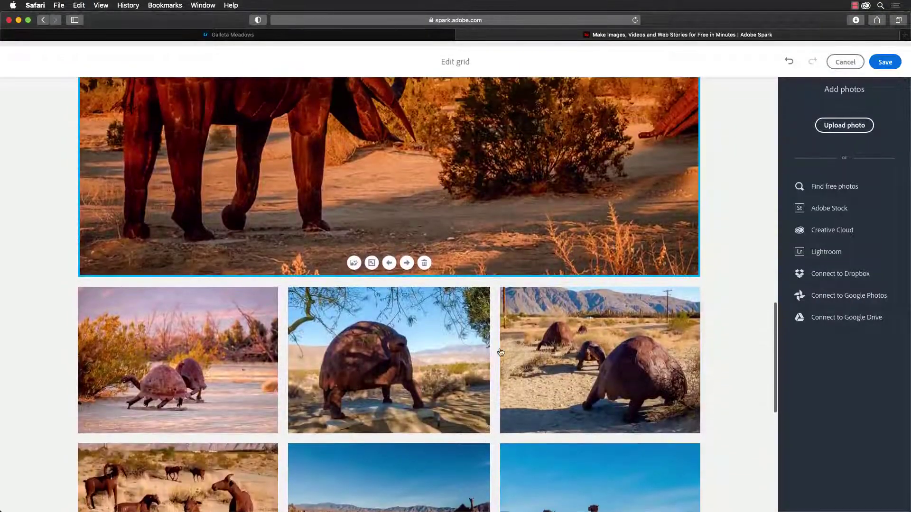
left_click(884, 62)
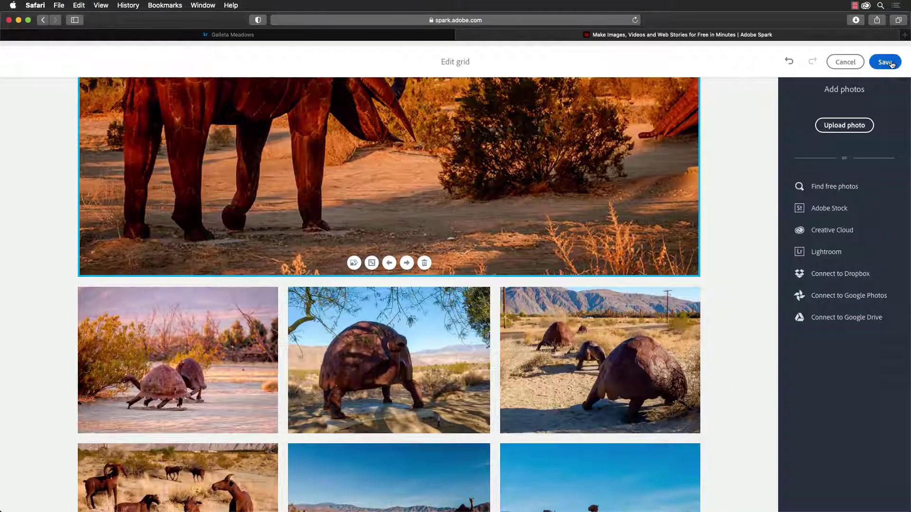
- Look over the saved photo grid in the story, along with the text and window photos above it
scroll(686, 311, "up", 10)
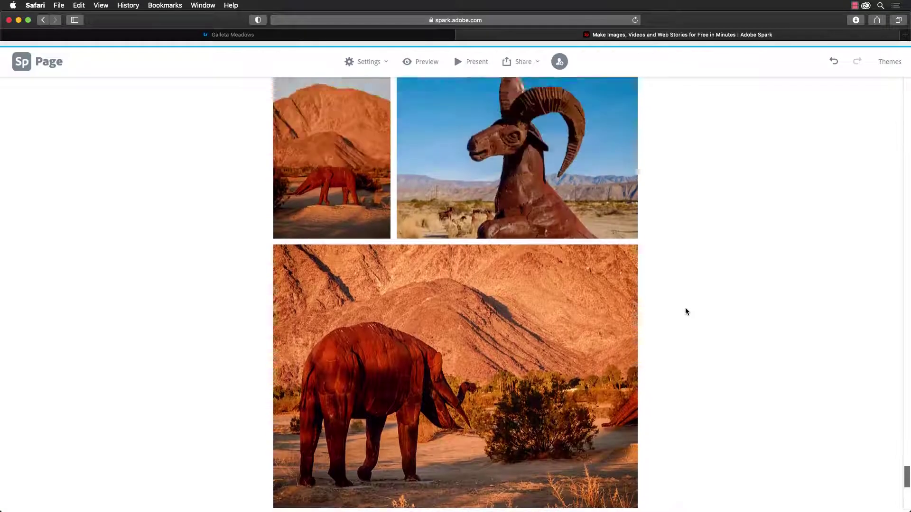
scroll(701, 320, "down", 15)
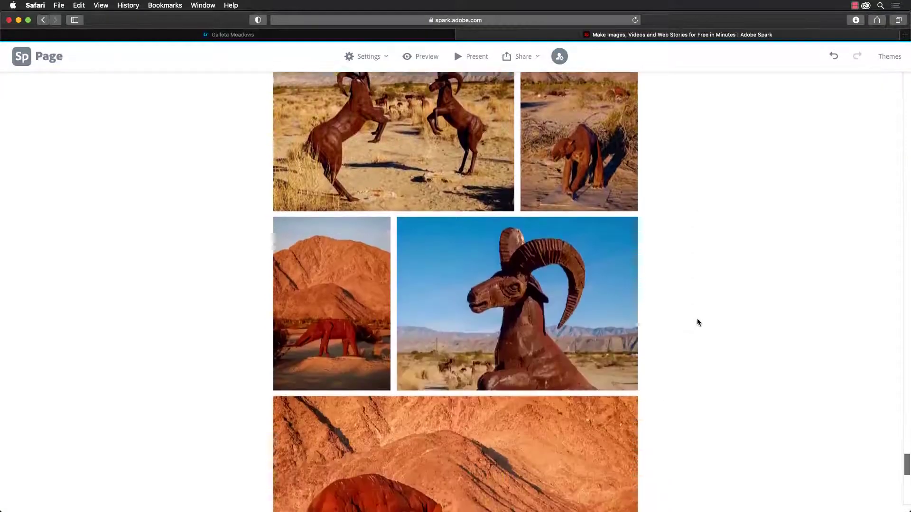
scroll(681, 355, "down", 3)
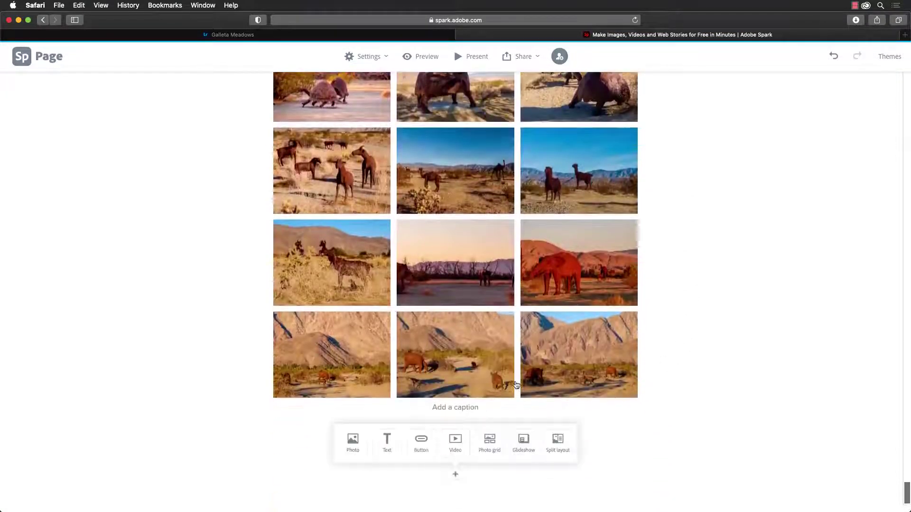
scroll(705, 319, "up", 8)
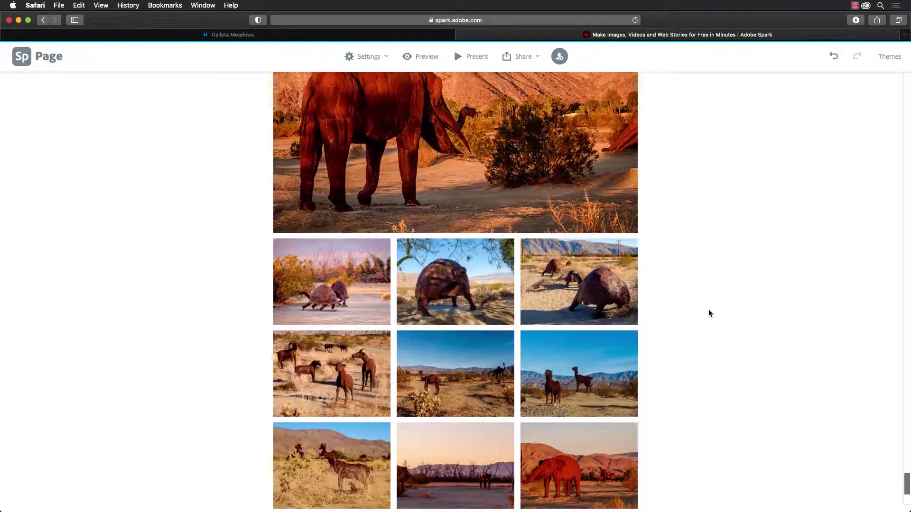
scroll(708, 314, "up", 10)
scroll(711, 305, "up", 1)
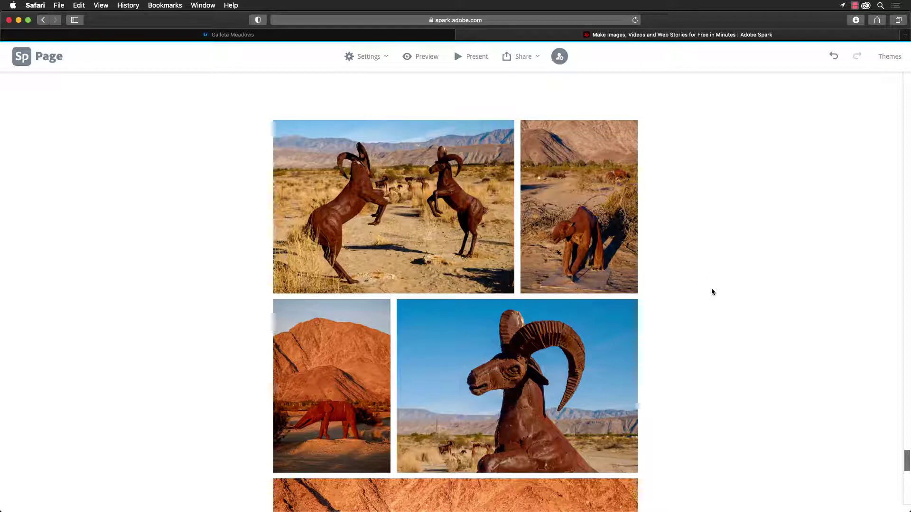
scroll(699, 294, "up", 5)
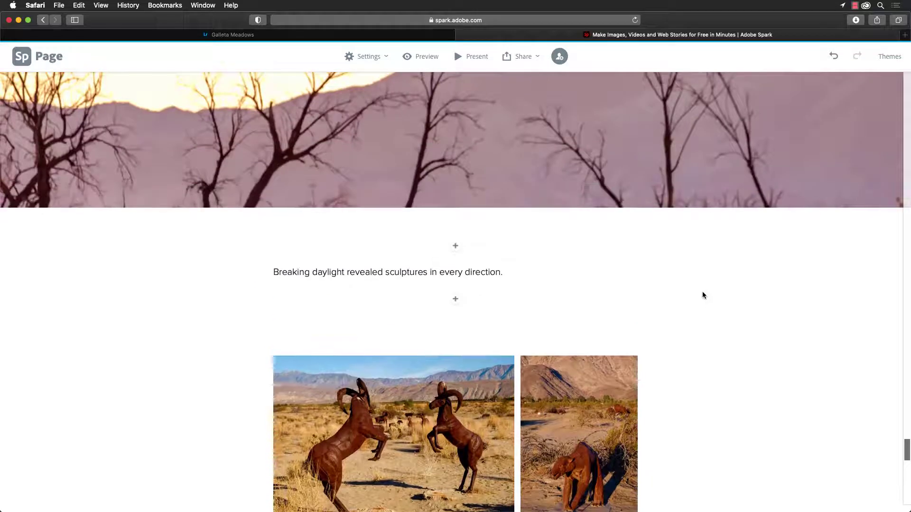
scroll(699, 298, "up", 5)
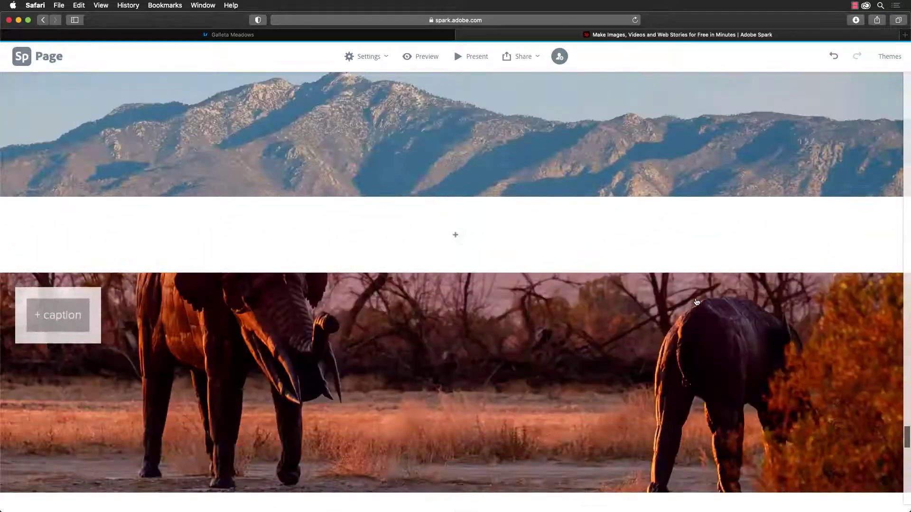
scroll(680, 313, "down", 10)
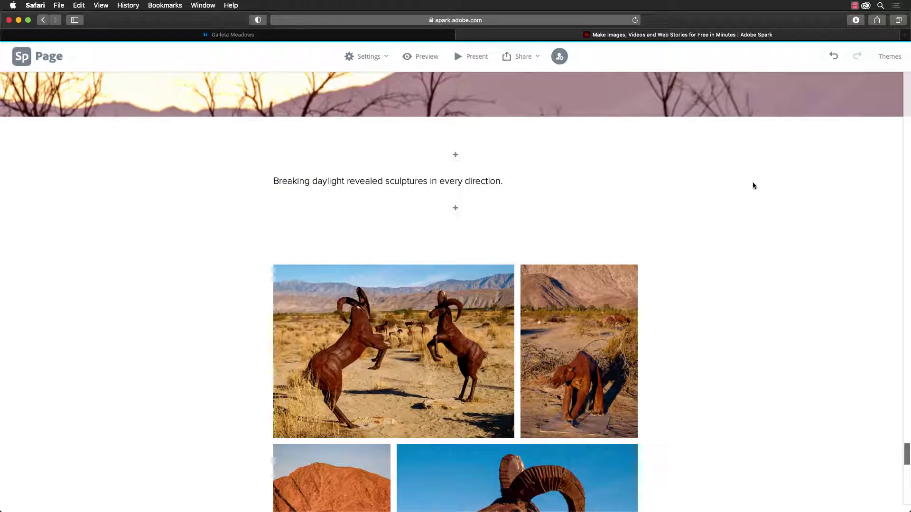
- Apply the Nightcap theme to the story and check how it looks from the photo grid to the Habitat section
left_click(890, 57)
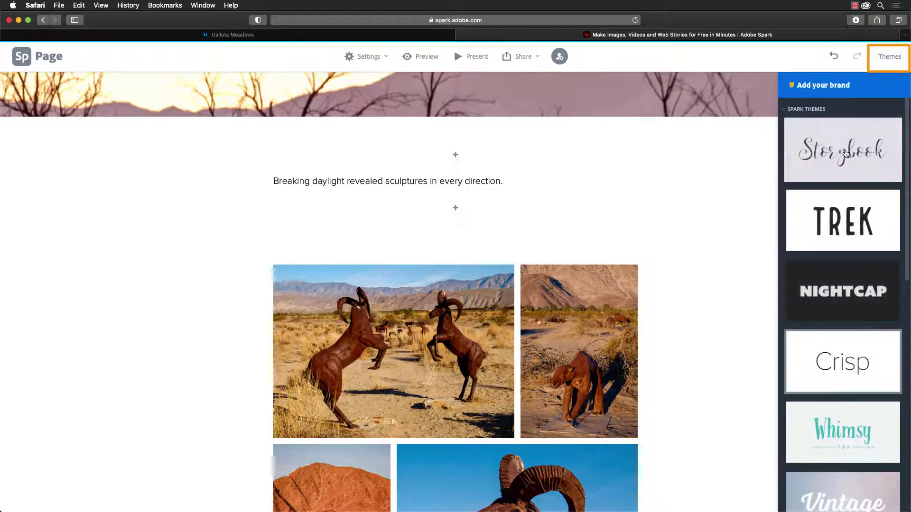
left_click(831, 295)
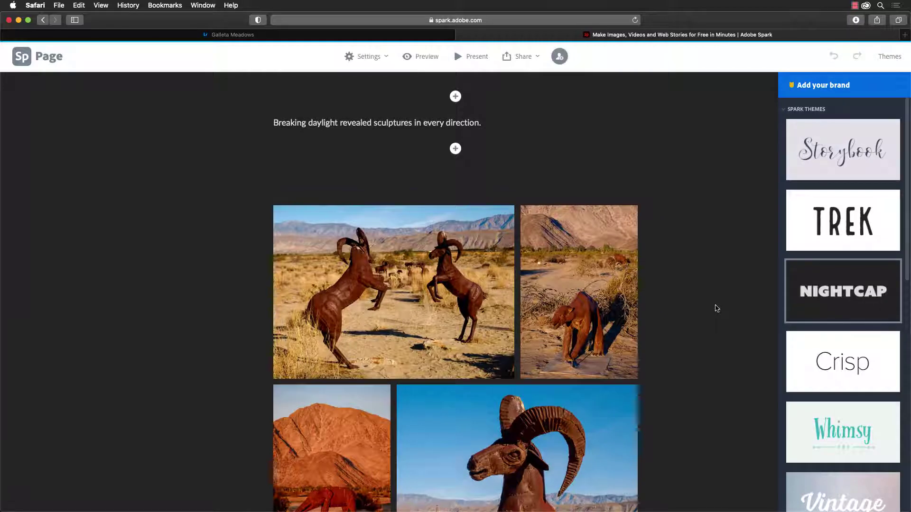
scroll(717, 308, "up", 10)
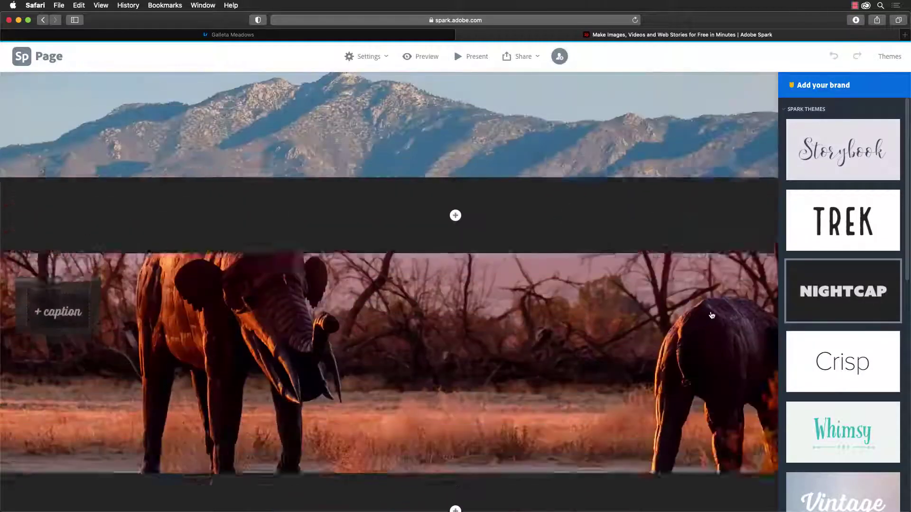
scroll(711, 316, "up", 5)
scroll(712, 314, "up", 10)
scroll(709, 315, "up", 10)
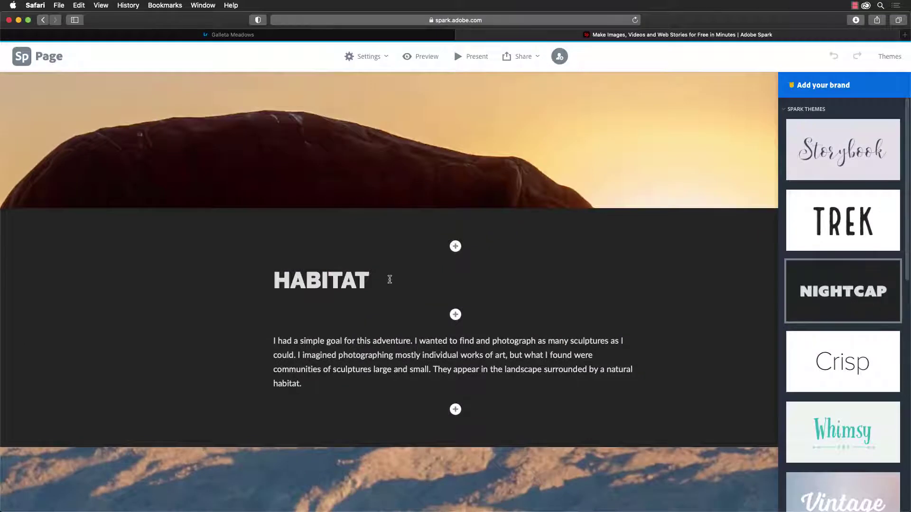
scroll(840, 403, "down", 1)
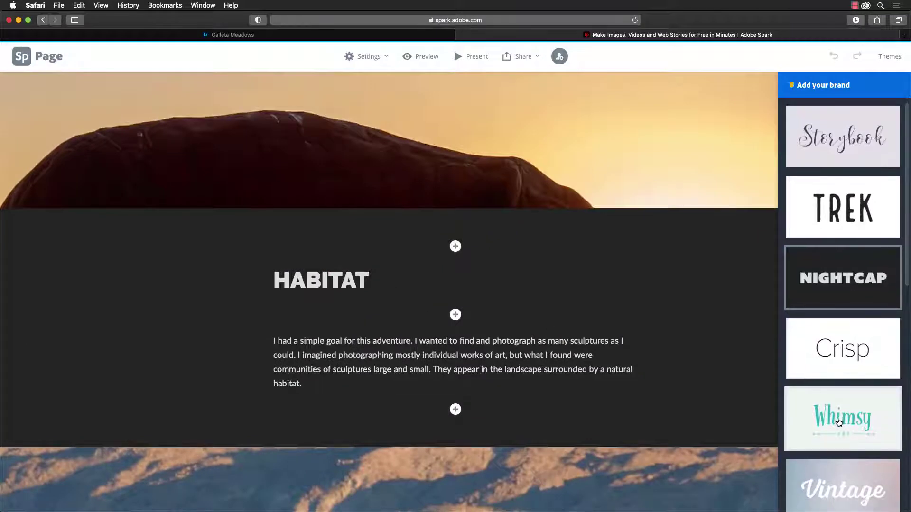
- Apply the Whimsy theme to the story and preview it from the title to the Predawn section
left_click(839, 423)
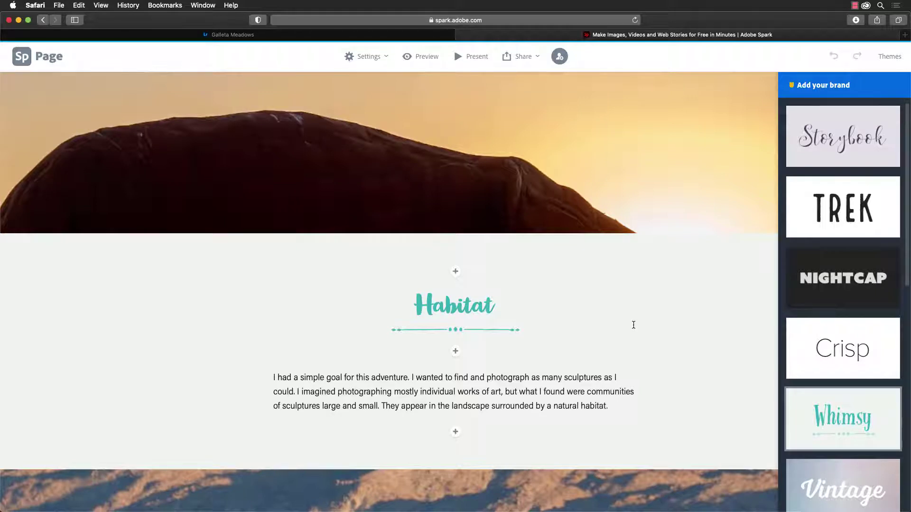
left_click(413, 60)
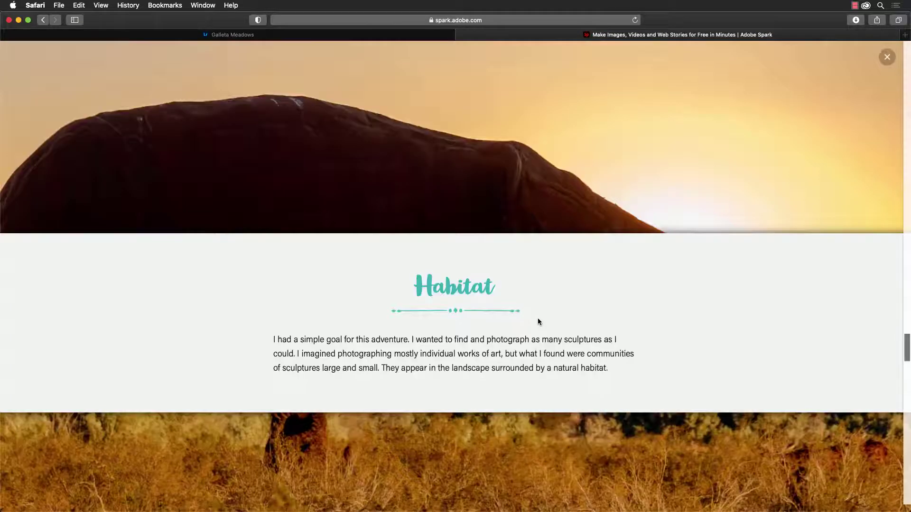
scroll(538, 318, "up", 5)
scroll(536, 319, "up", 10)
scroll(533, 322, "up", 10)
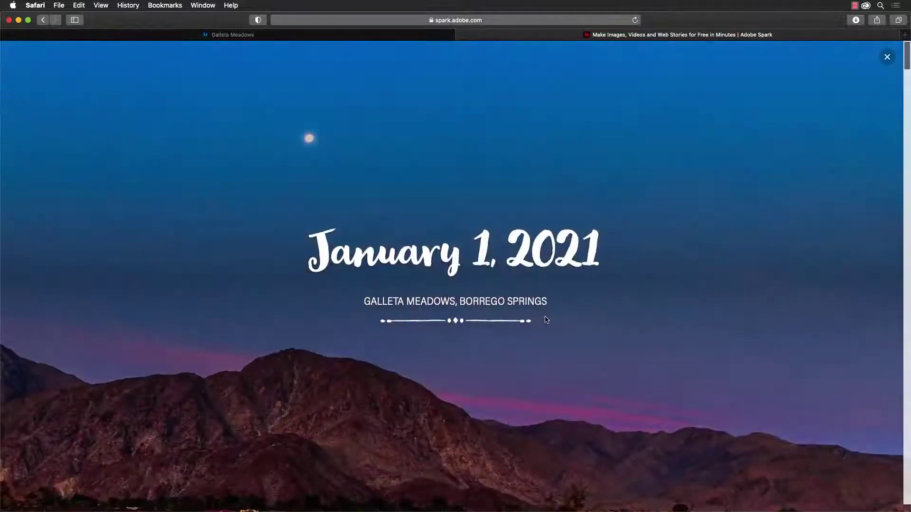
scroll(561, 301, "down", 10)
scroll(559, 306, "down", 6)
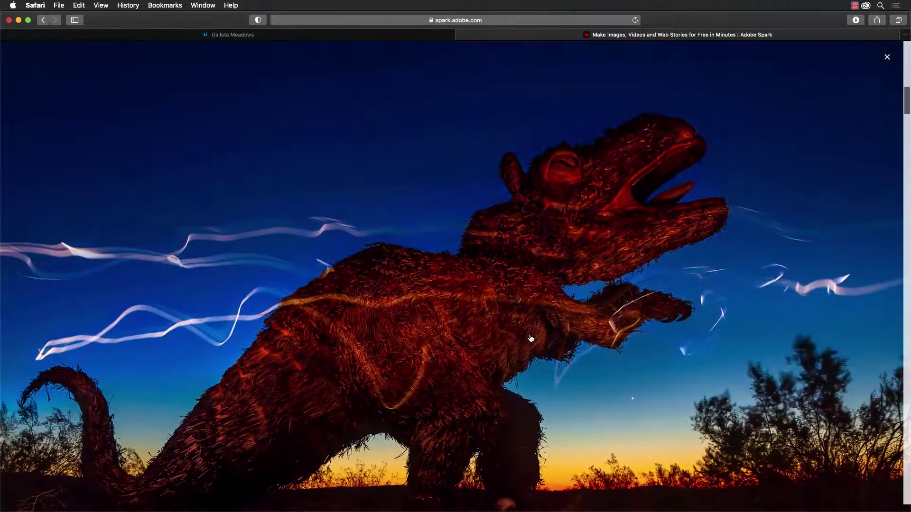
scroll(531, 338, "down", 5)
scroll(527, 342, "down", 4)
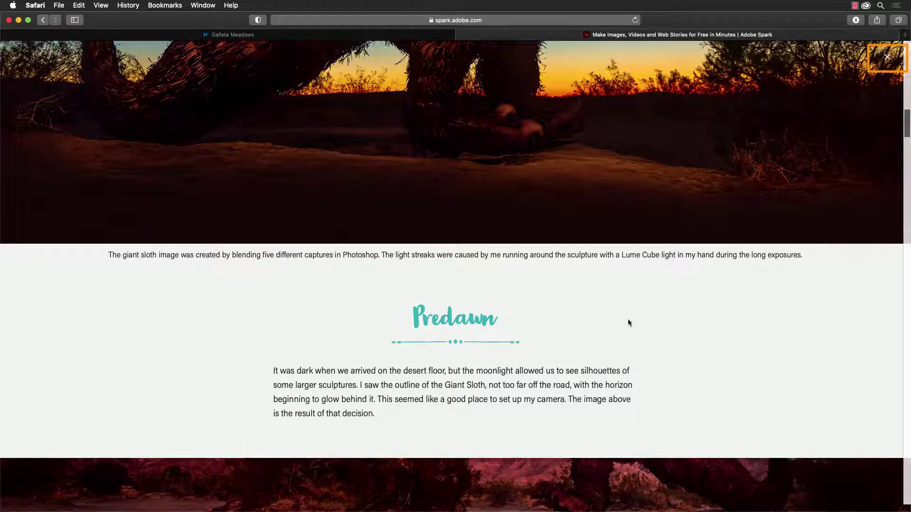
left_click(888, 57)
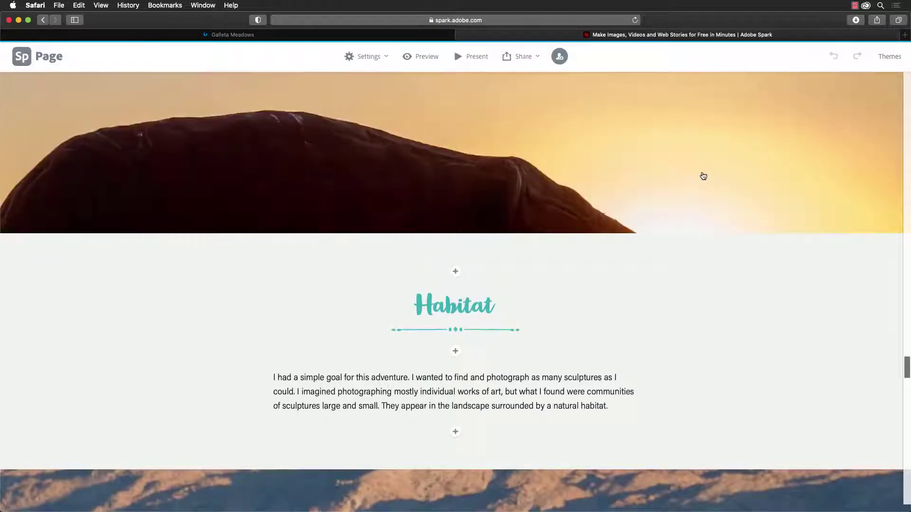
- Check the story's sharing options, then open the published "January 1, 2021" page and view its New Year's Birthday section
left_click(538, 58)
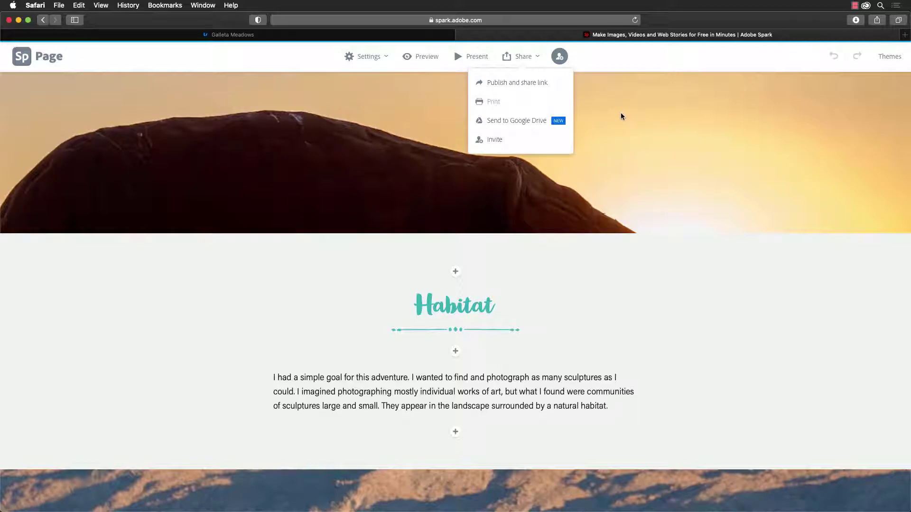
left_click(284, 20)
key("Return")
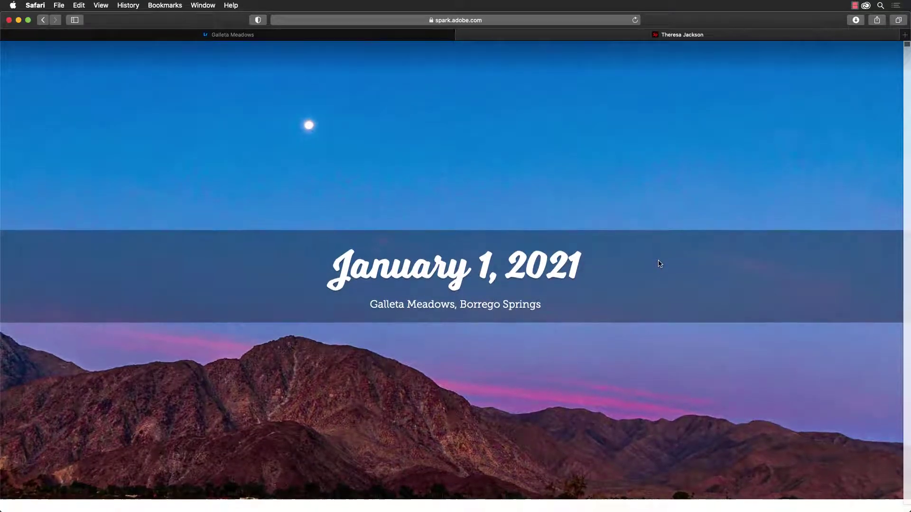
scroll(660, 265, "down", 3)
scroll(658, 265, "down", 4)
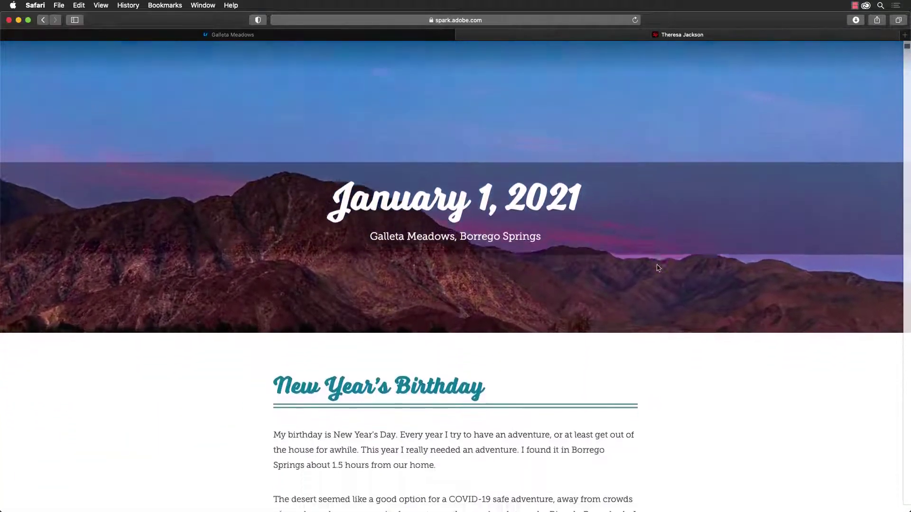
scroll(659, 266, "down", 3)
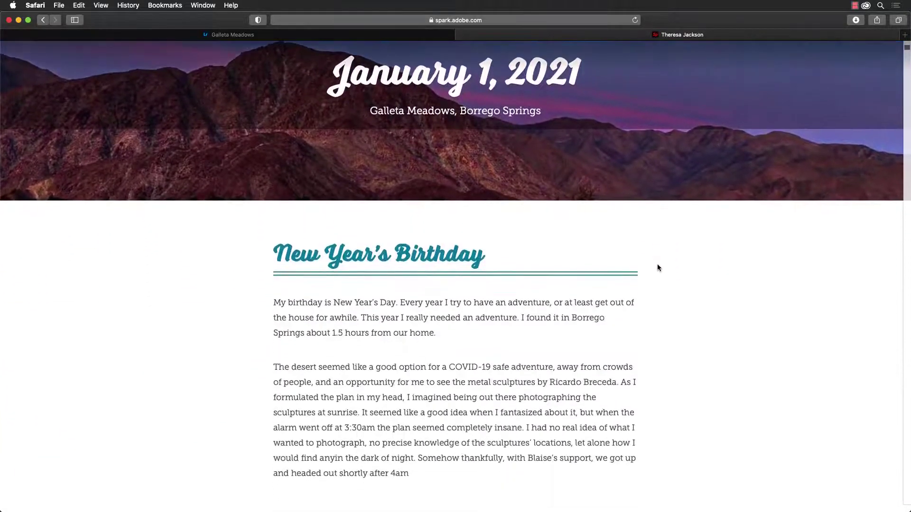
- Read the published page from the New Year's Birthday text past the giant sloth photo to the Predawn section
scroll(660, 267, "down", 5)
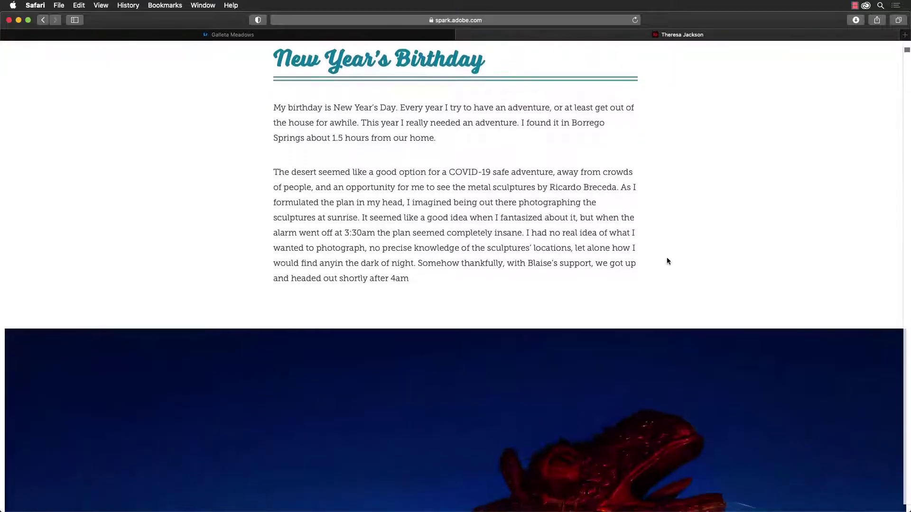
scroll(670, 259, "down", 5)
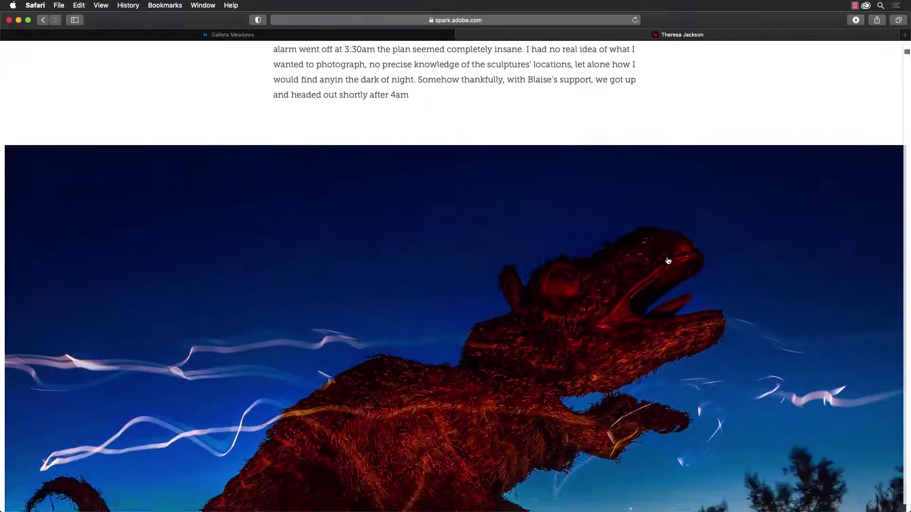
scroll(667, 263, "down", 6)
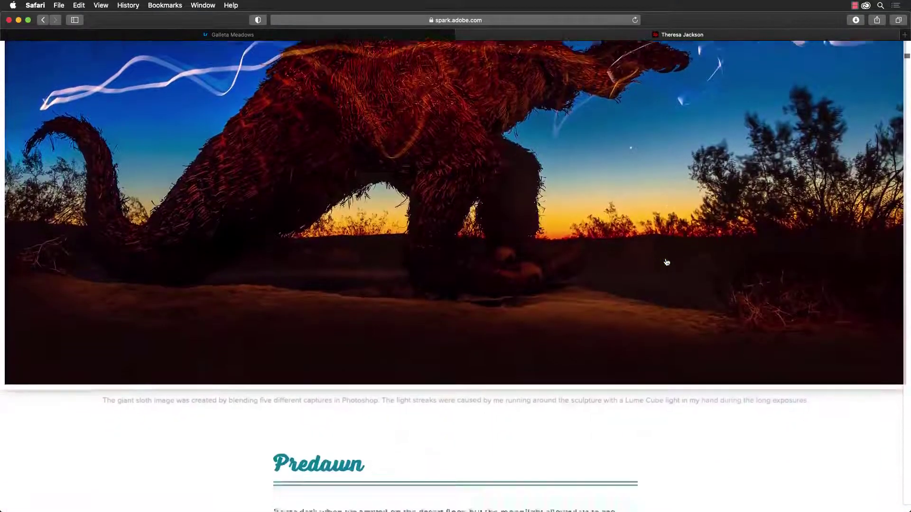
scroll(666, 262, "down", 4)
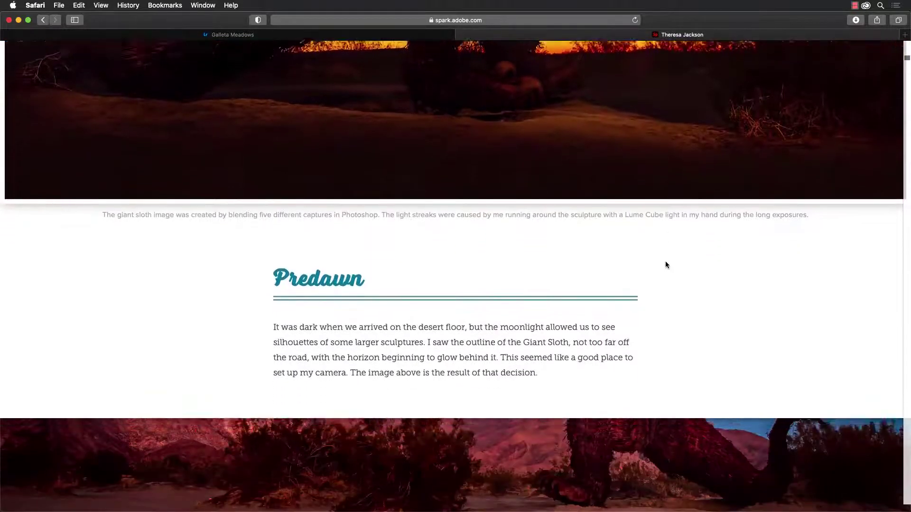
- View the published glideshow below the Predawn text, from the howling sloth to the elephant sculpture at sunrise, with its captions
scroll(666, 265, "down", 8)
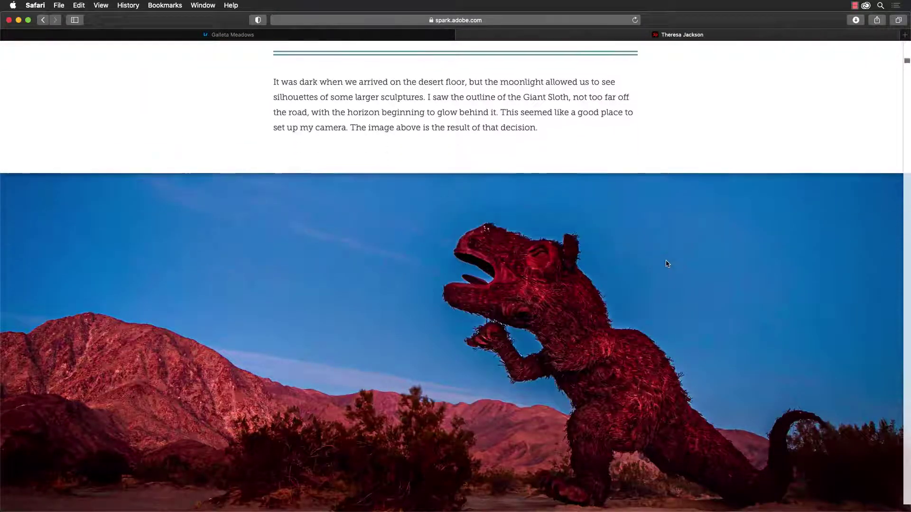
scroll(666, 265, "down", 7)
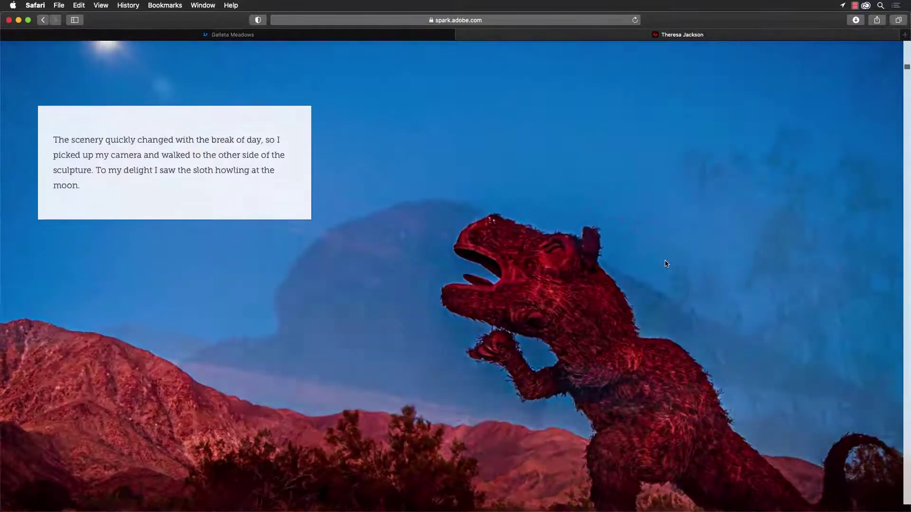
scroll(666, 264, "down", 10)
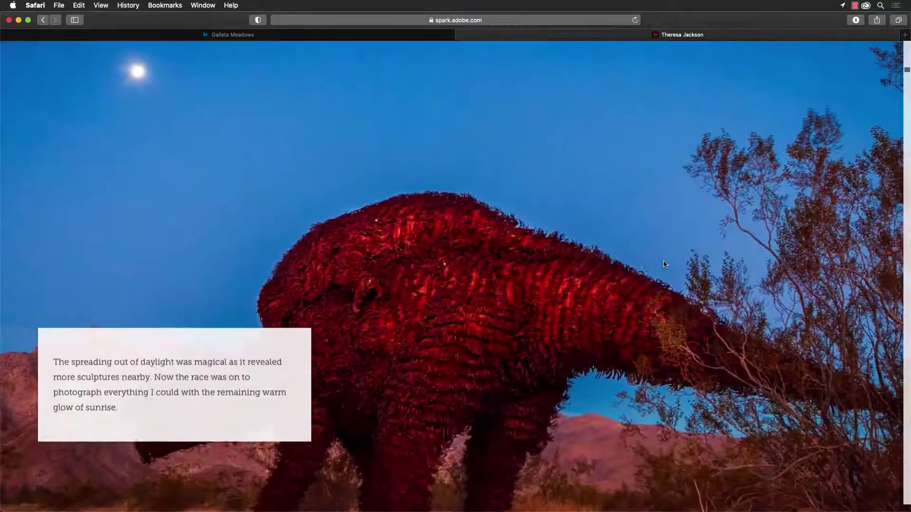
scroll(665, 265, "down", 8)
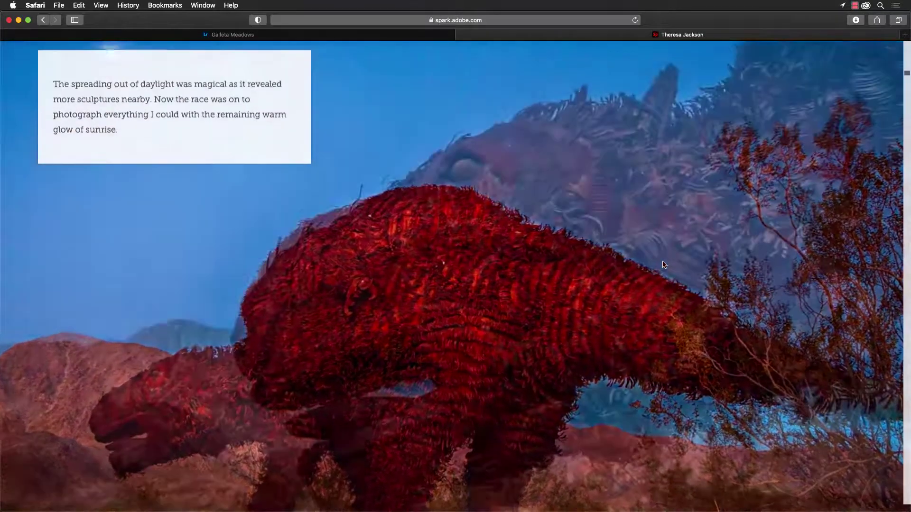
scroll(664, 264, "down", 5)
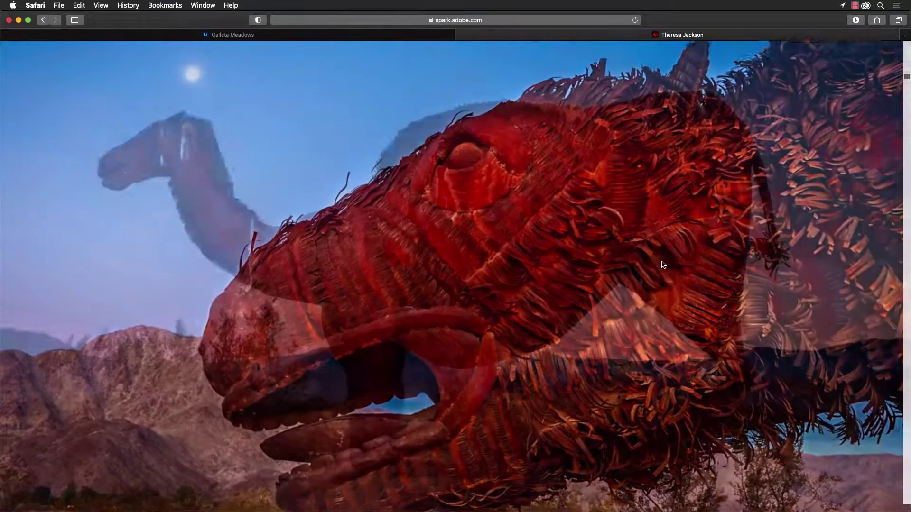
scroll(663, 265, "down", 3)
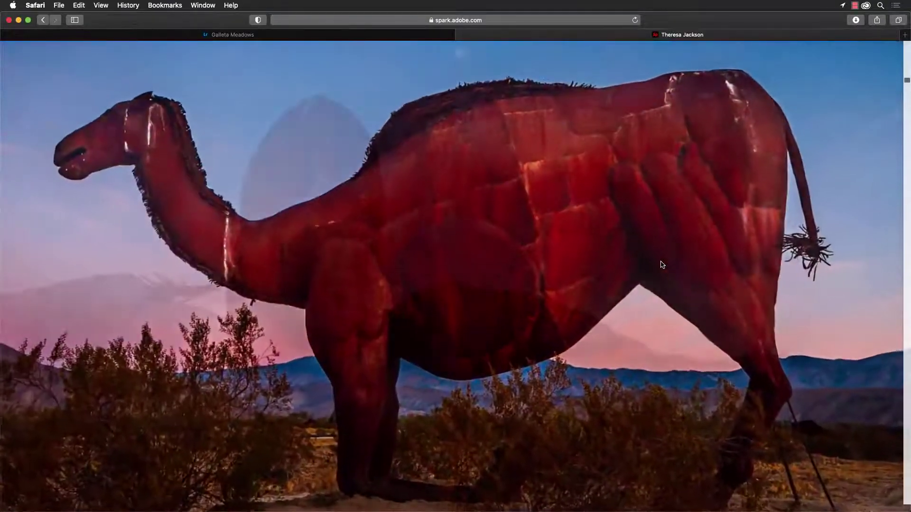
scroll(662, 264, "down", 10)
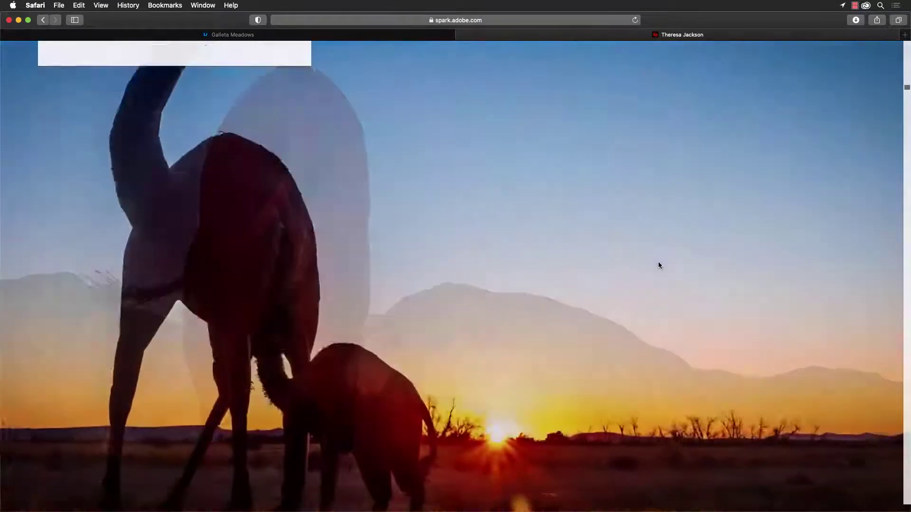
scroll(658, 265, "down", 8)
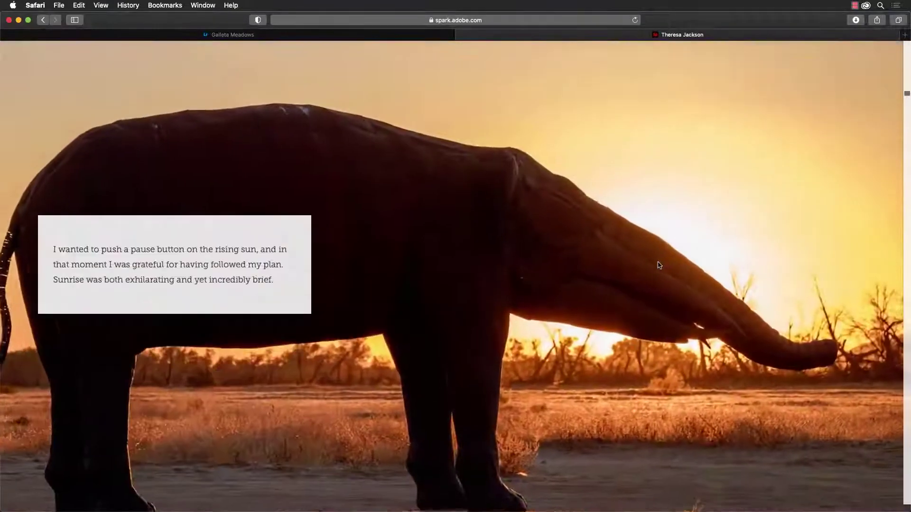
- Review the Habitat section's text and the full-width landscape and sloth photos below it
scroll(660, 265, "down", 8)
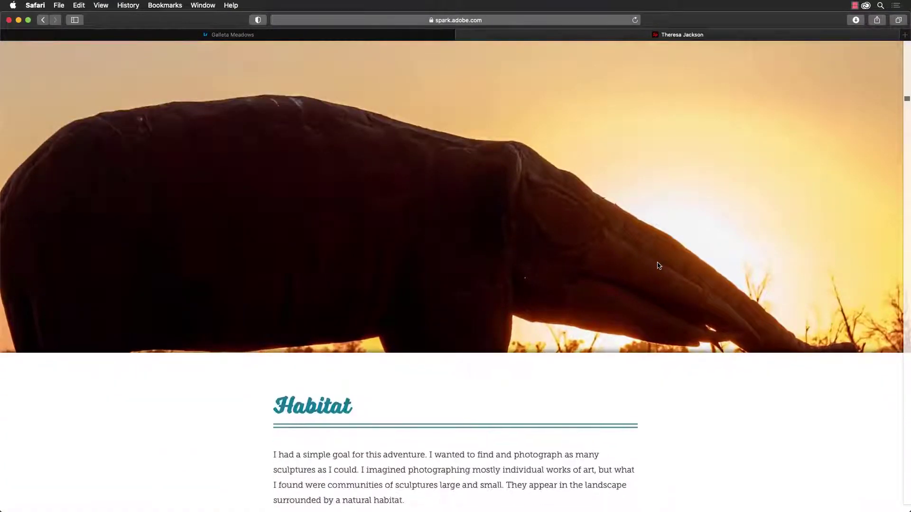
scroll(658, 266, "down", 5)
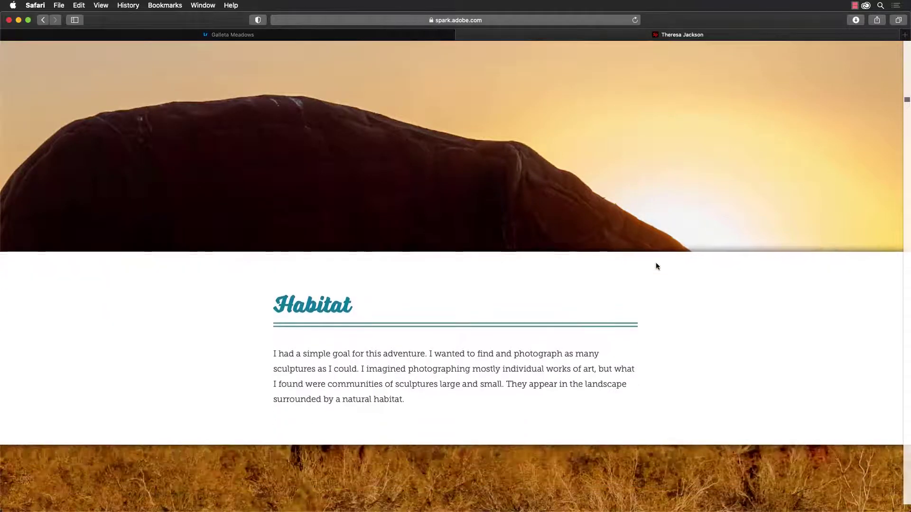
scroll(657, 265, "down", 9)
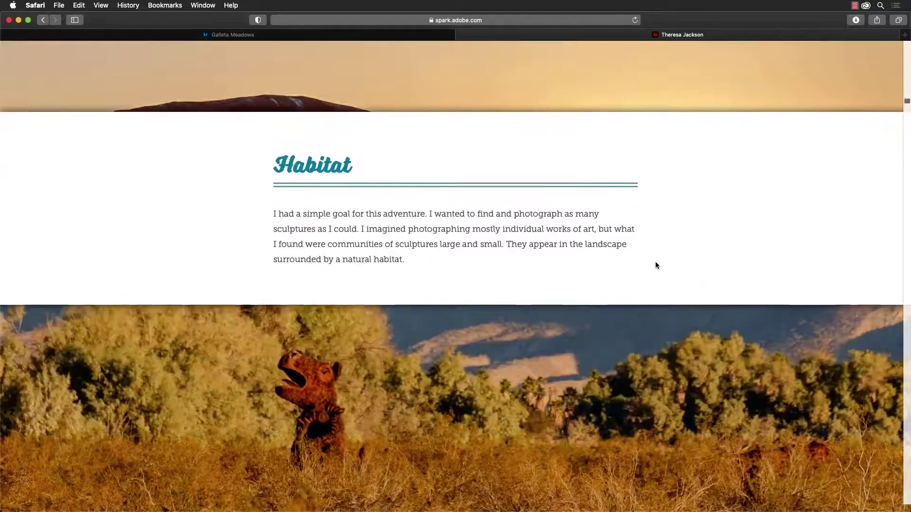
scroll(657, 265, "down", 3)
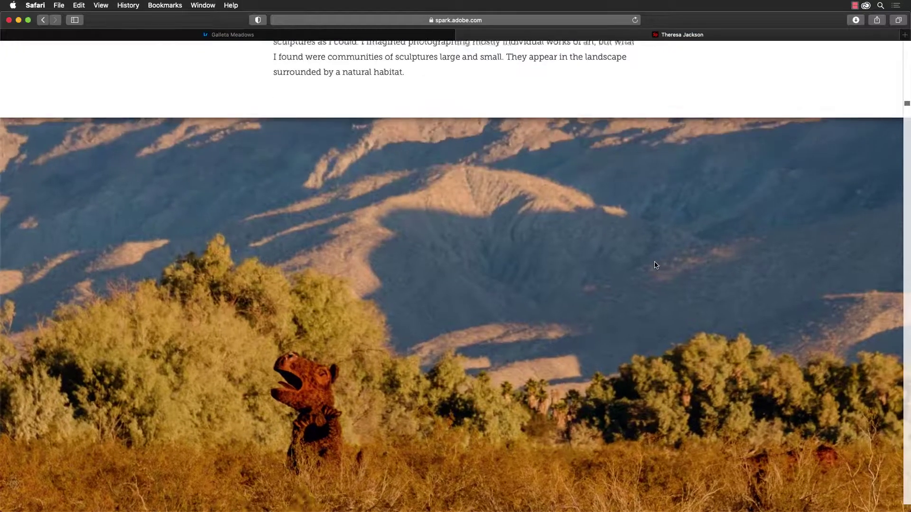
scroll(656, 264, "down", 2)
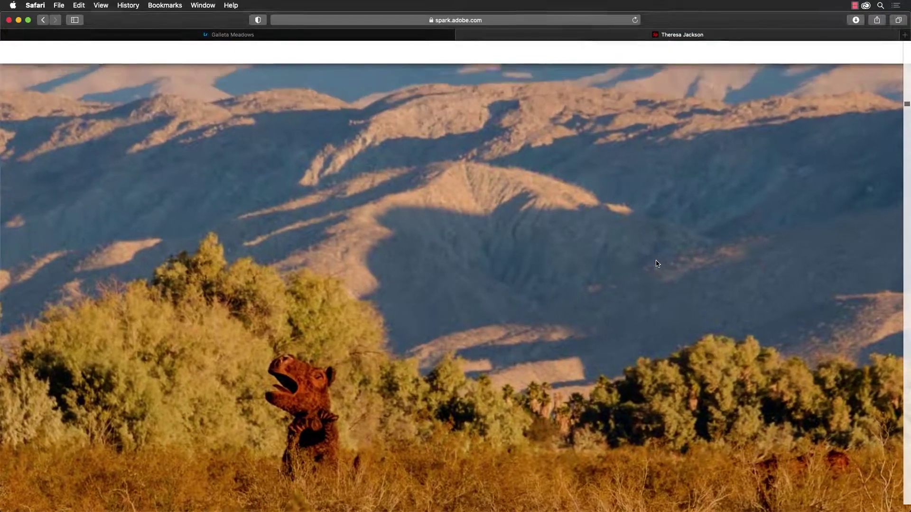
scroll(656, 264, "down", 5)
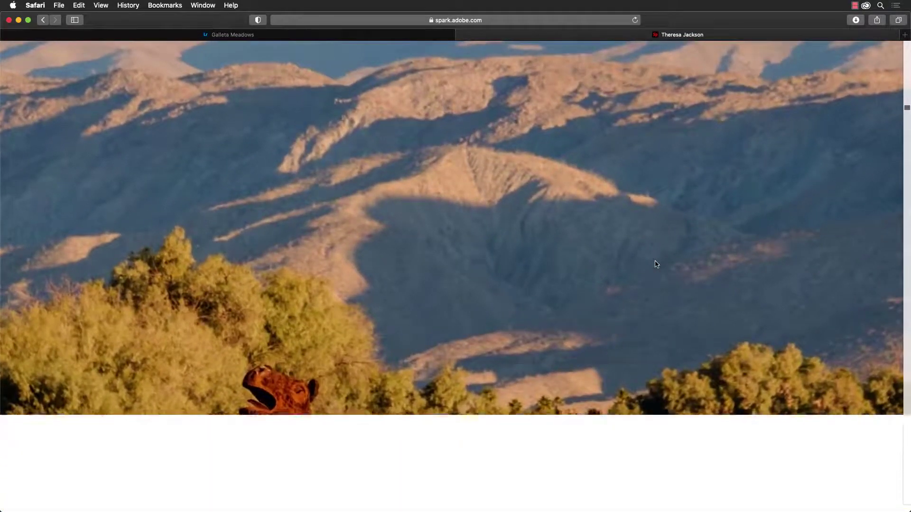
scroll(657, 265, "down", 6)
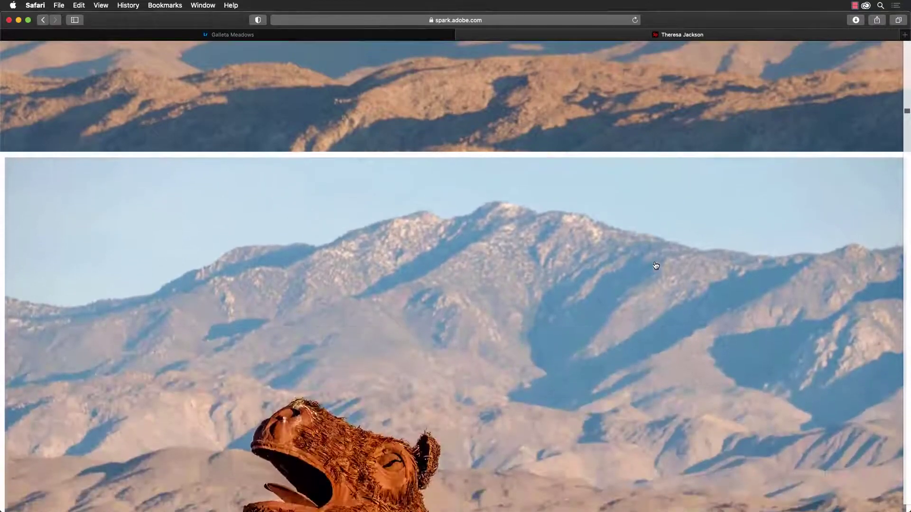
scroll(656, 266, "down", 6)
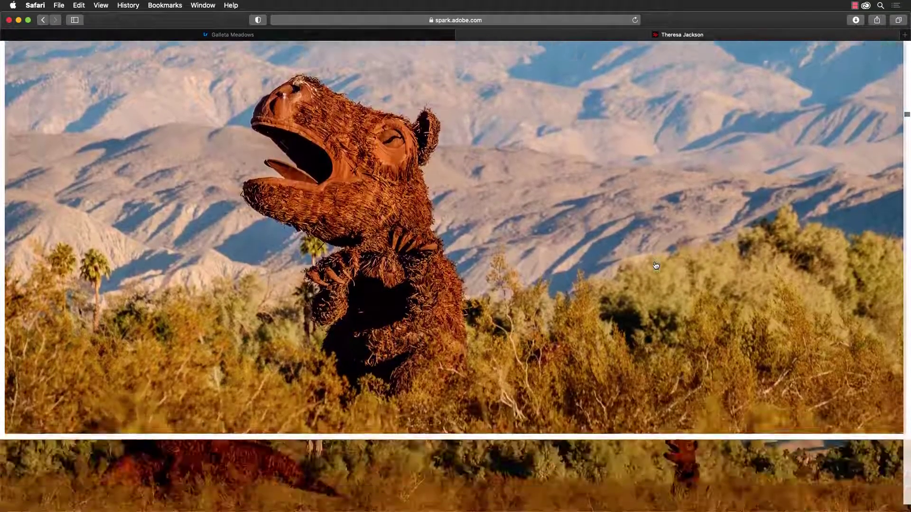
scroll(653, 262, "down", 6)
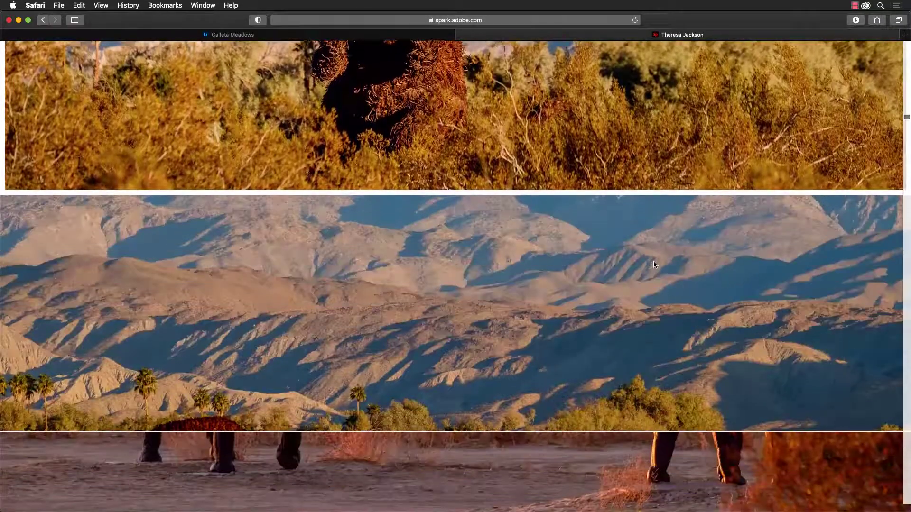
- Look over the photo grid under the "Breaking daylight" text and the ram sculptures photo that follows it
scroll(652, 263, "down", 5)
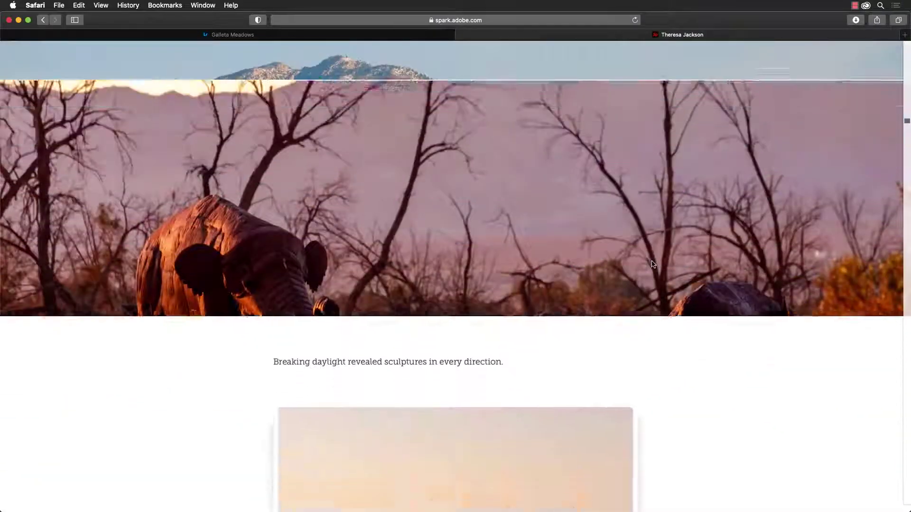
scroll(652, 265, "down", 5)
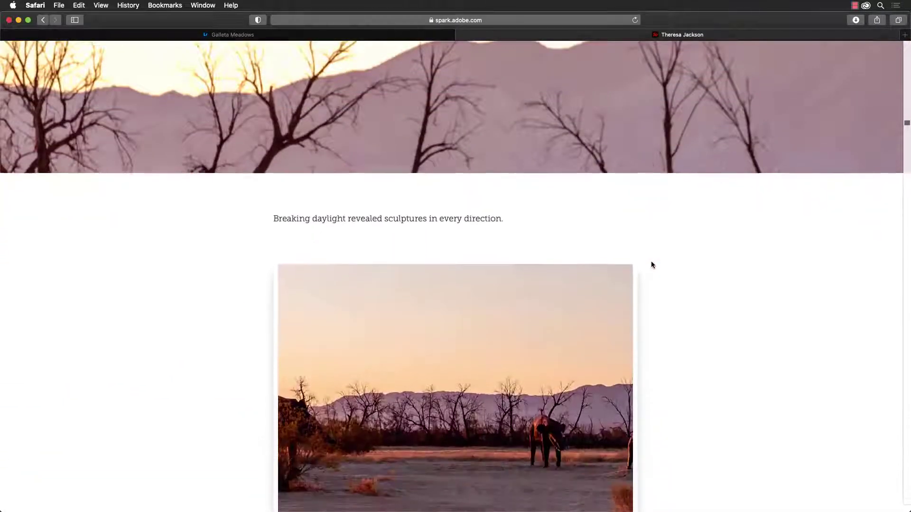
scroll(657, 264, "down", 2)
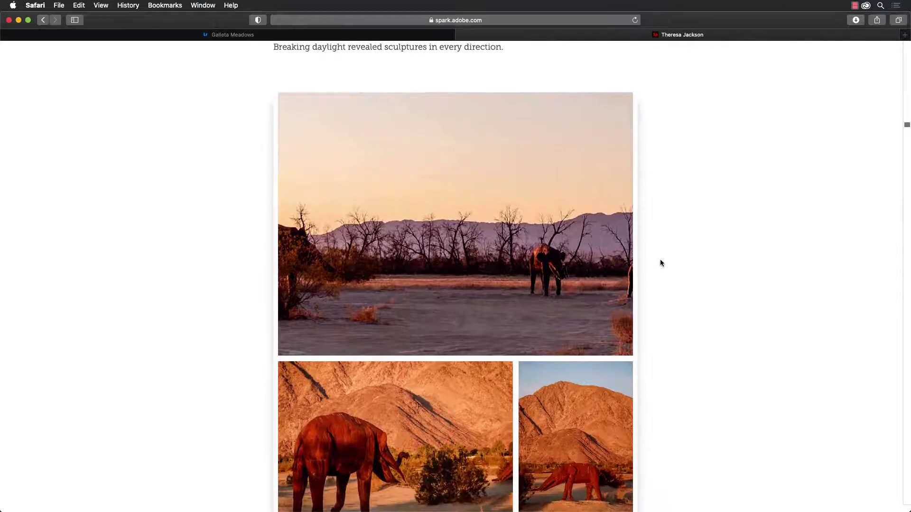
scroll(663, 260, "up", 2)
scroll(663, 259, "down", 5)
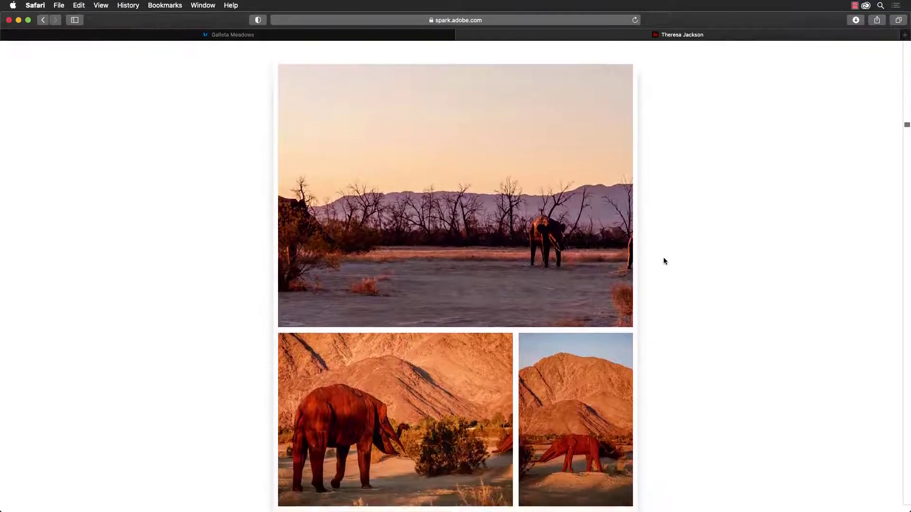
scroll(666, 262, "down", 9)
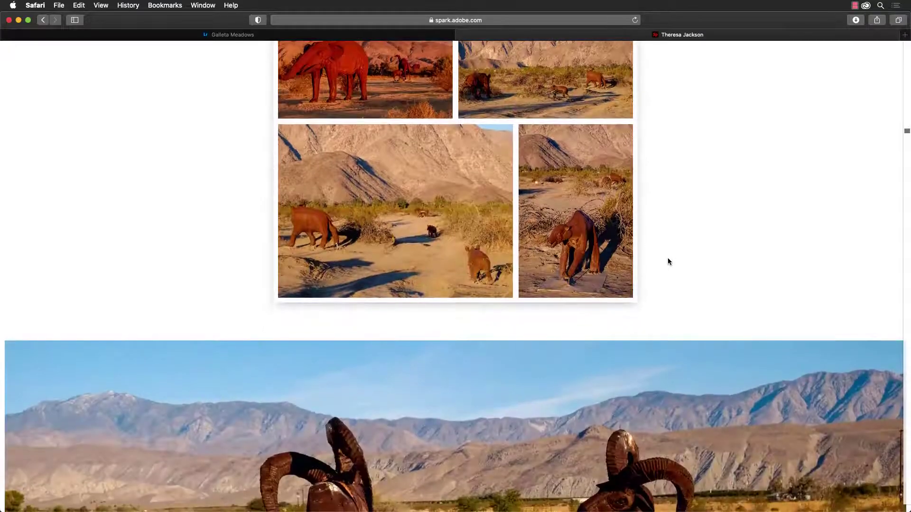
scroll(668, 261, "down", 6)
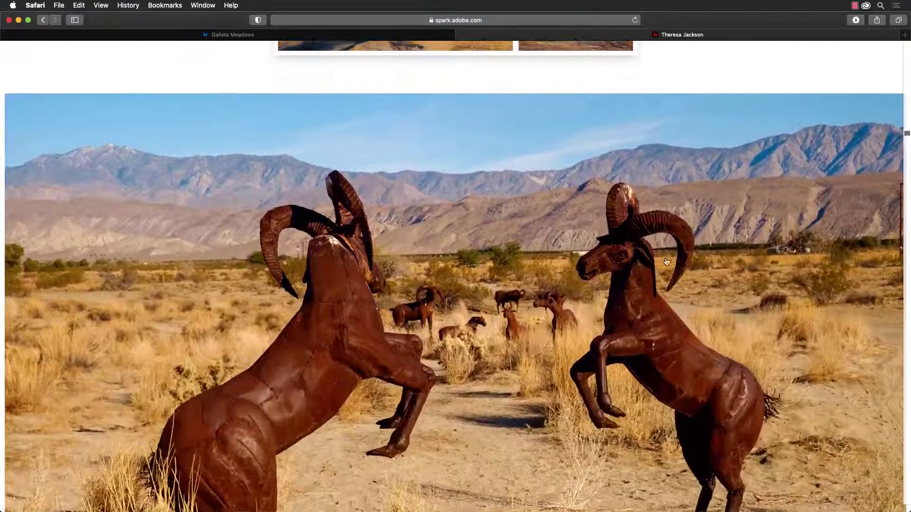
- Continue past the ram sculptures to the Serpentine Dragon section and read its captioned photo and text
scroll(667, 261, "down", 12)
scroll(663, 261, "down", 7)
scroll(665, 258, "down", 4)
scroll(667, 258, "up", 4)
scroll(667, 261, "down", 9)
scroll(667, 261, "down", 4)
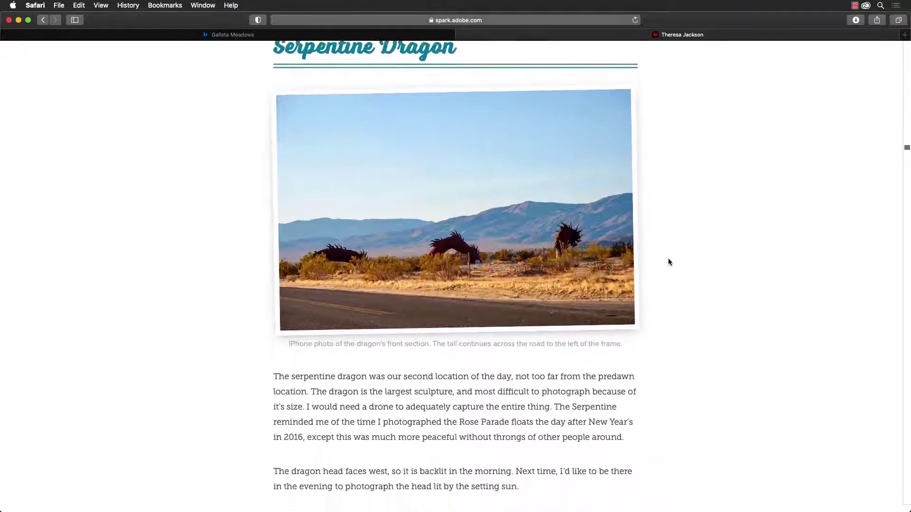
scroll(669, 262, "down", 8)
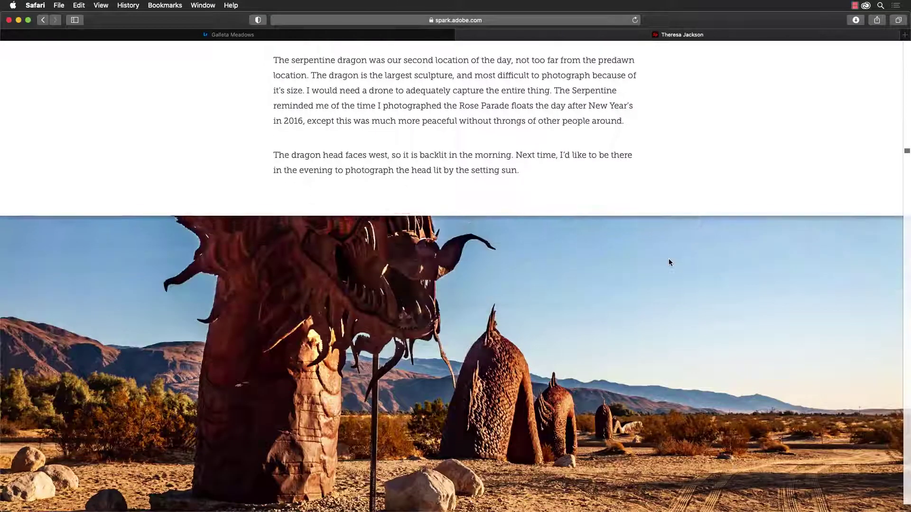
- View the dragon window photos, from the head to the tail sections, and the photo grid beneath them
scroll(669, 262, "down", 5)
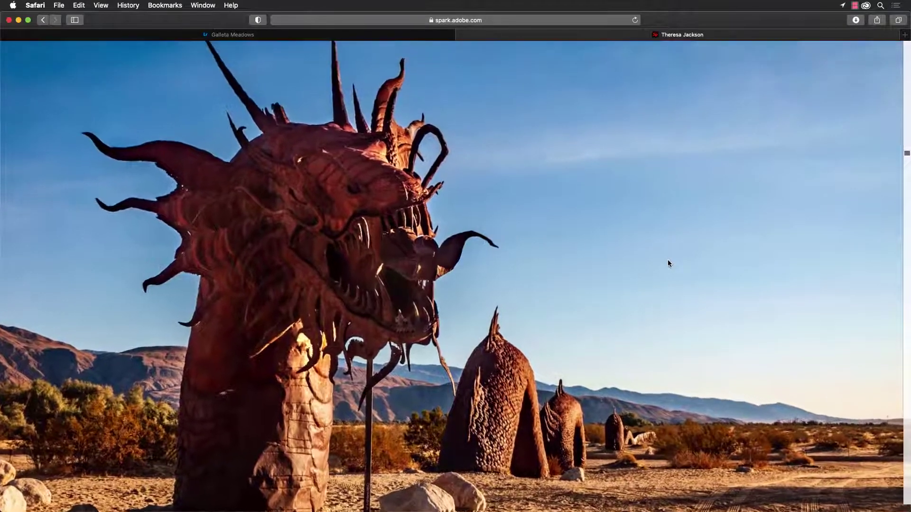
scroll(668, 262, "down", 4)
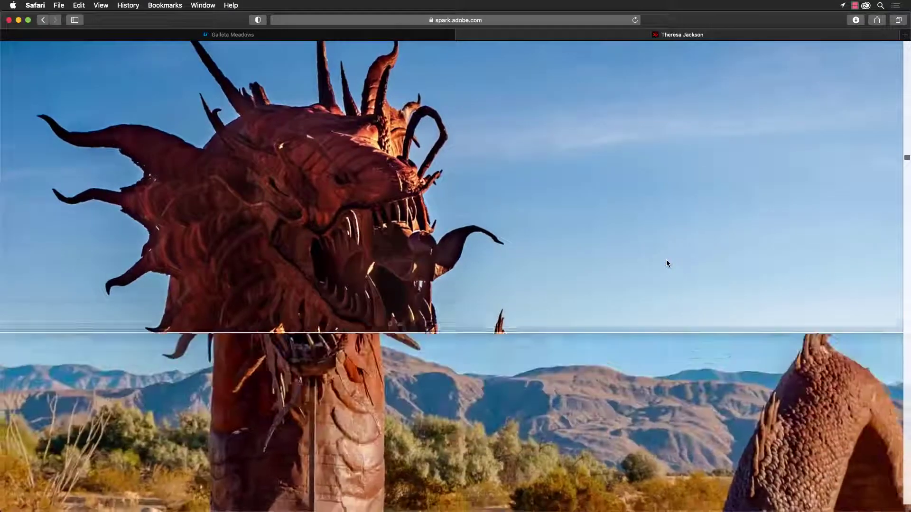
scroll(665, 261, "down", 8)
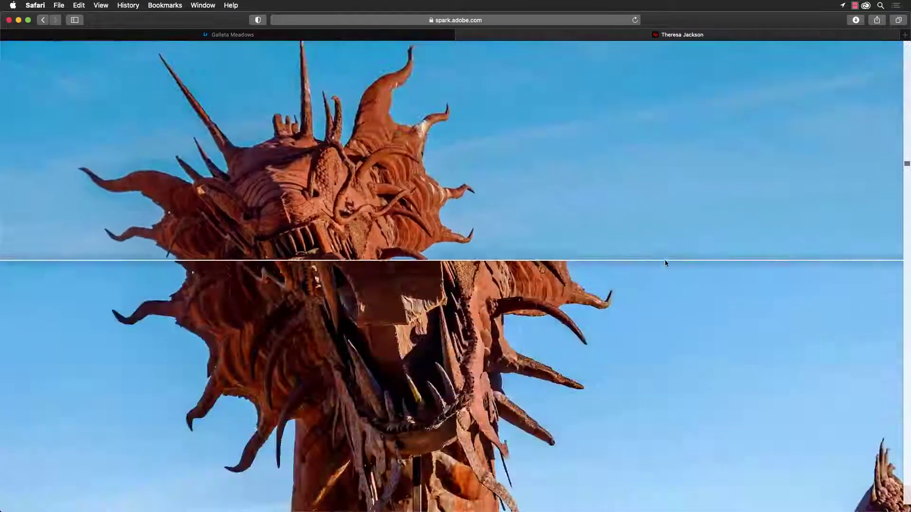
scroll(665, 263, "down", 6)
scroll(657, 266, "down", 1)
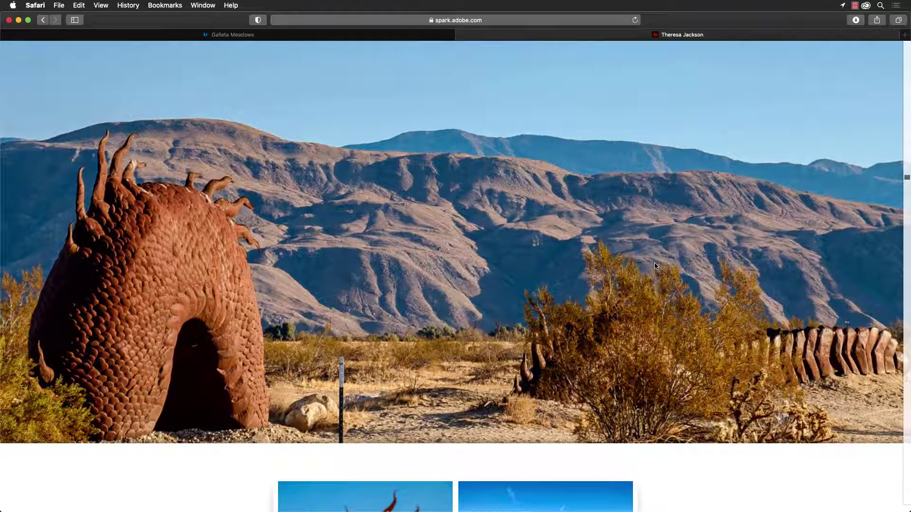
scroll(655, 266, "down", 8)
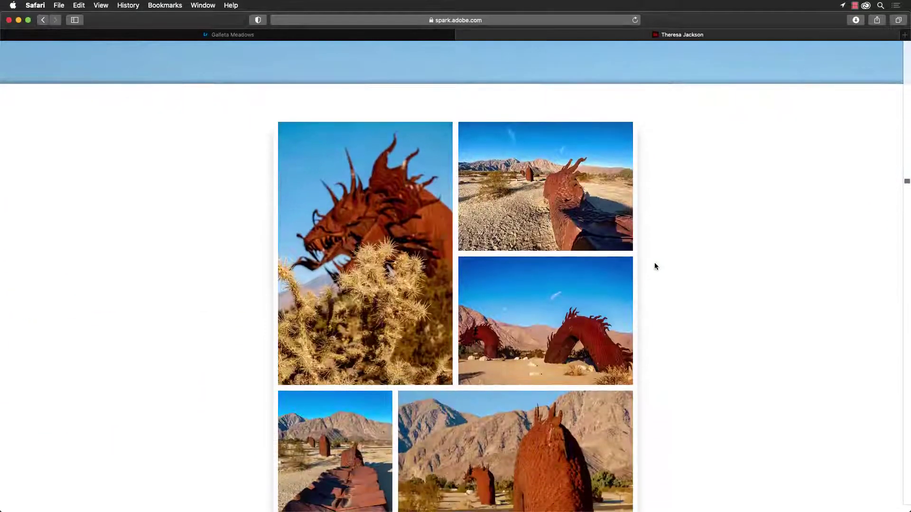